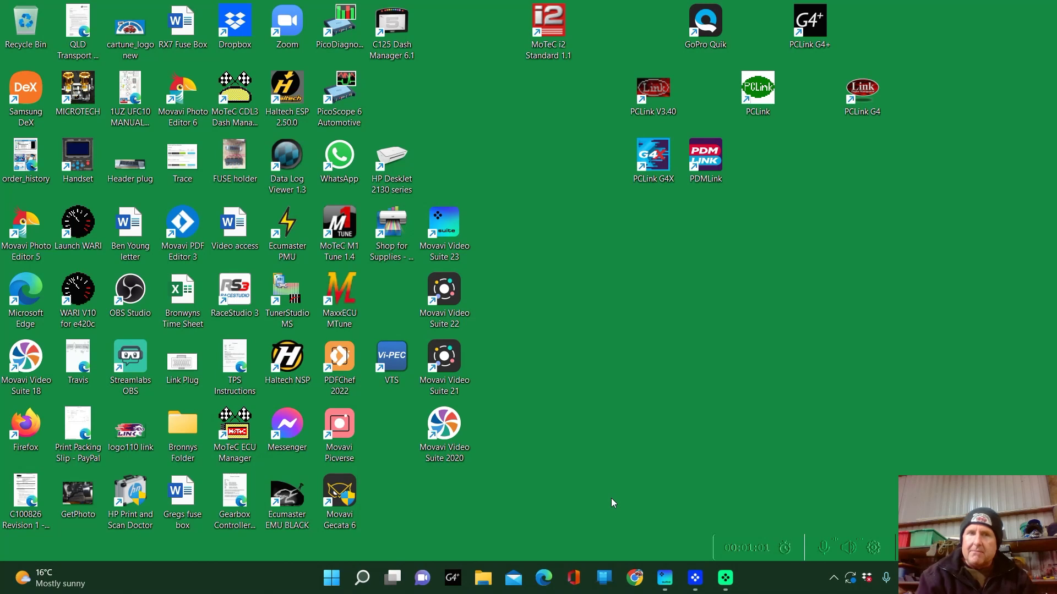
Step: Launch PCLink G4X and PDMLink, then bring the online PCLink window back to front
{"action": "double_click", "coordinate": [652, 164]}
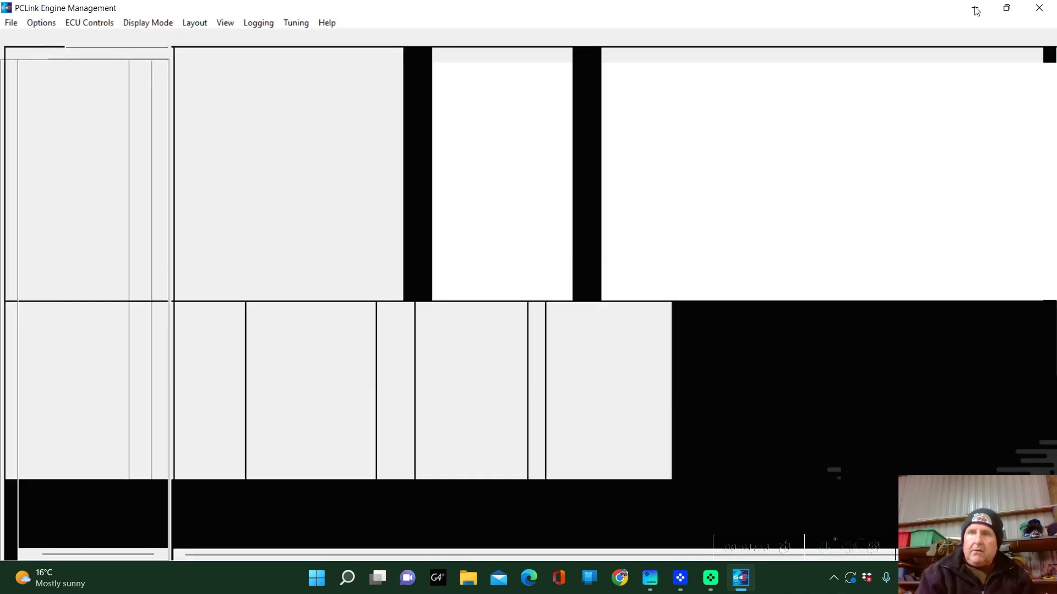
{"action": "left_click", "coordinate": [976, 10]}
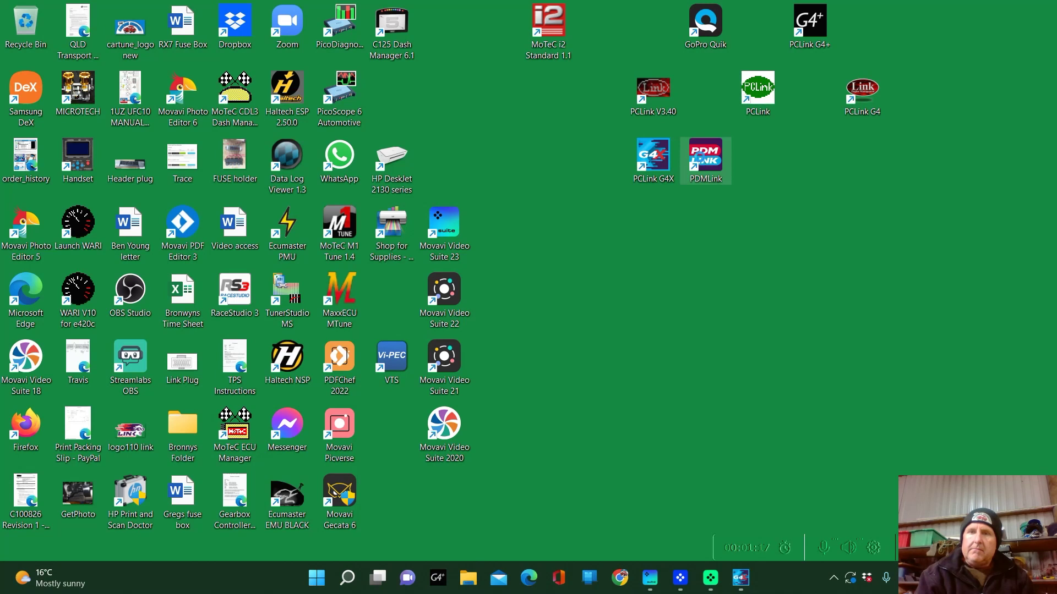
{"action": "double_click", "coordinate": [706, 163]}
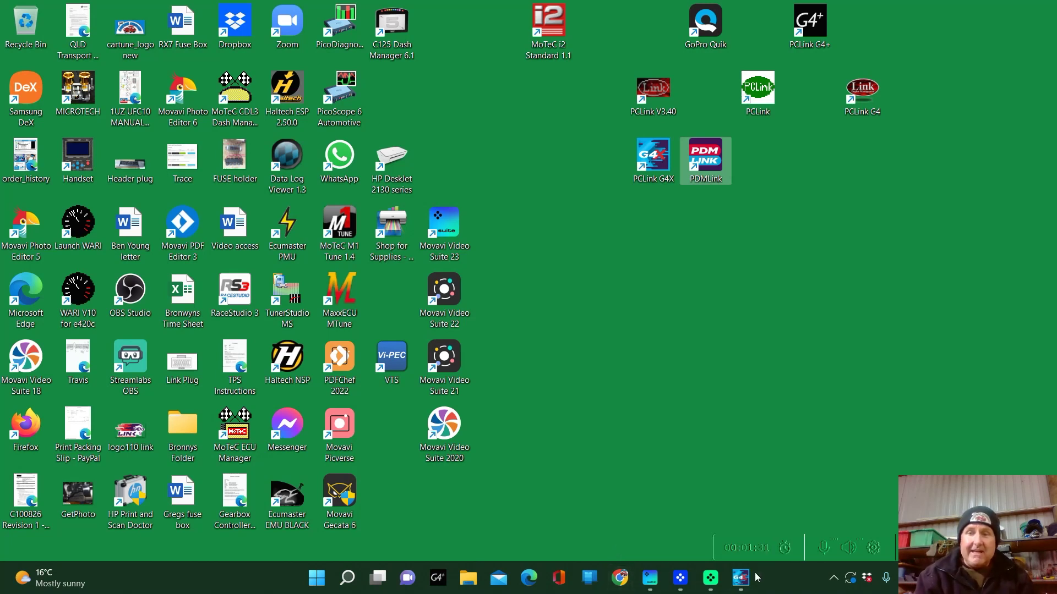
{"action": "mouse_move", "coordinate": [748, 581]}
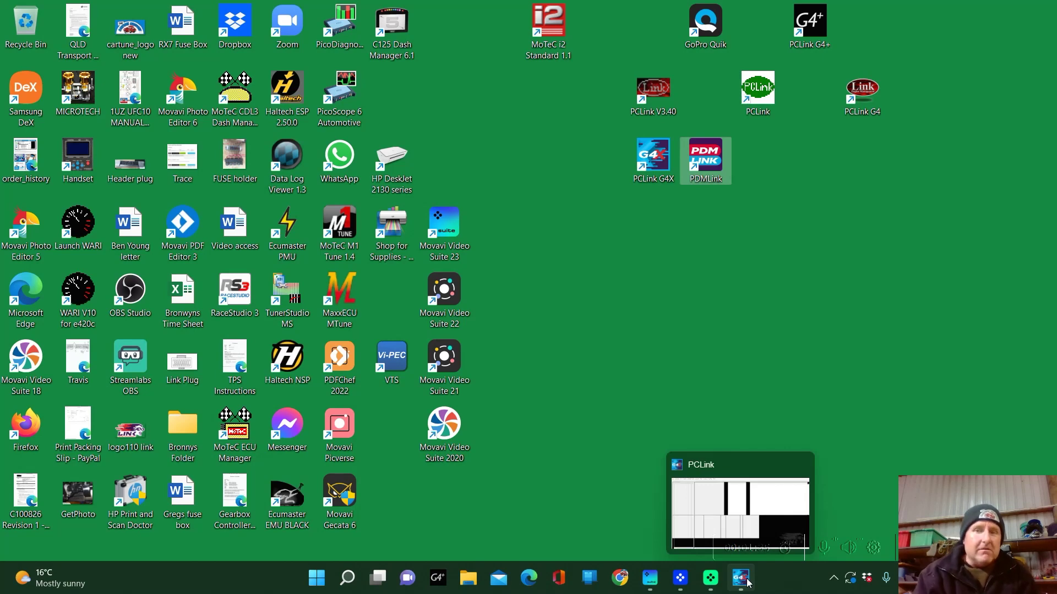
{"action": "left_click", "coordinate": [748, 582]}
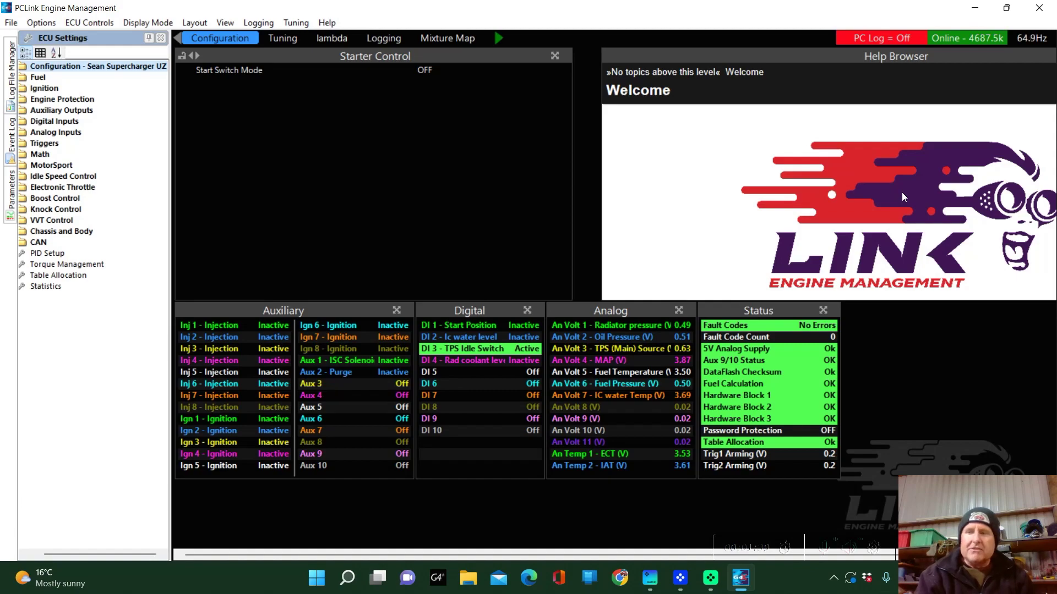
Step: Minimise the PCLink window to reveal the desktop shortcuts
{"action": "left_click", "coordinate": [976, 11]}
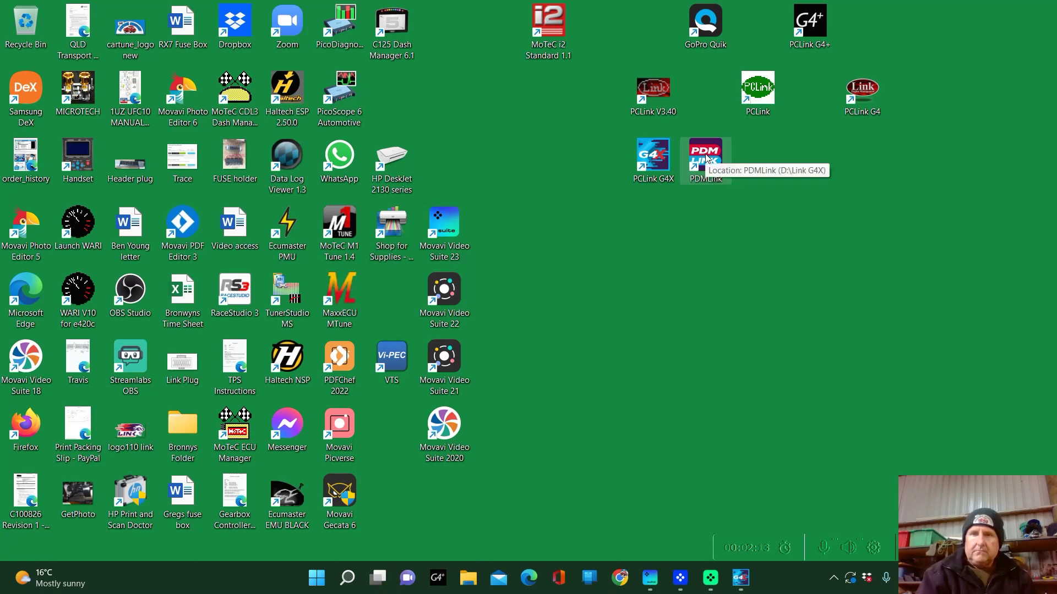
Step: Launch PDMLink, connect to the detected PDM, and return to PCLink with Auxiliary Outputs expanded
{"action": "double_click", "coordinate": [709, 158]}
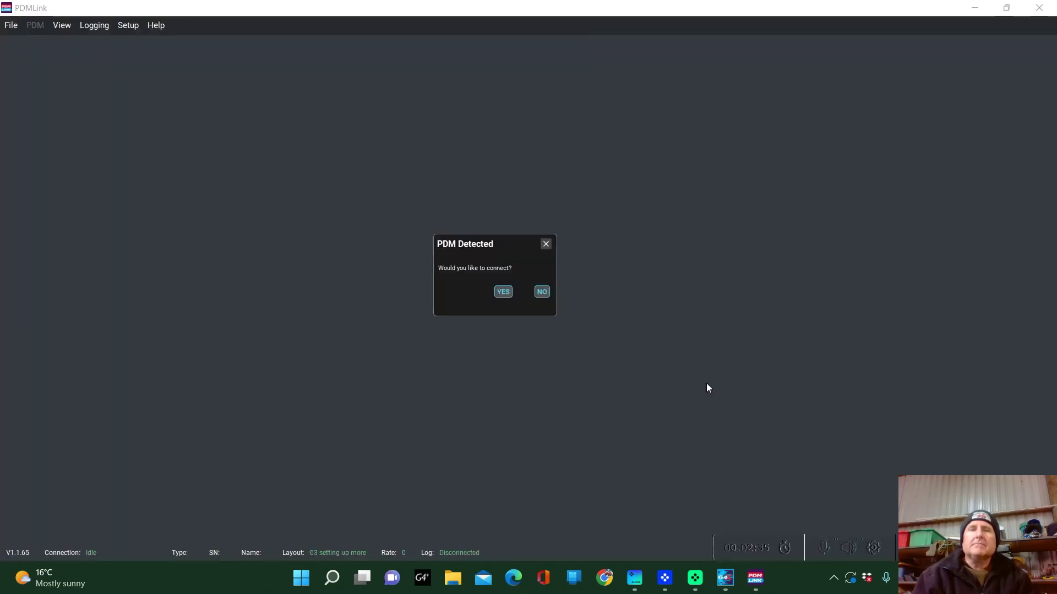
{"action": "left_click", "coordinate": [503, 293]}
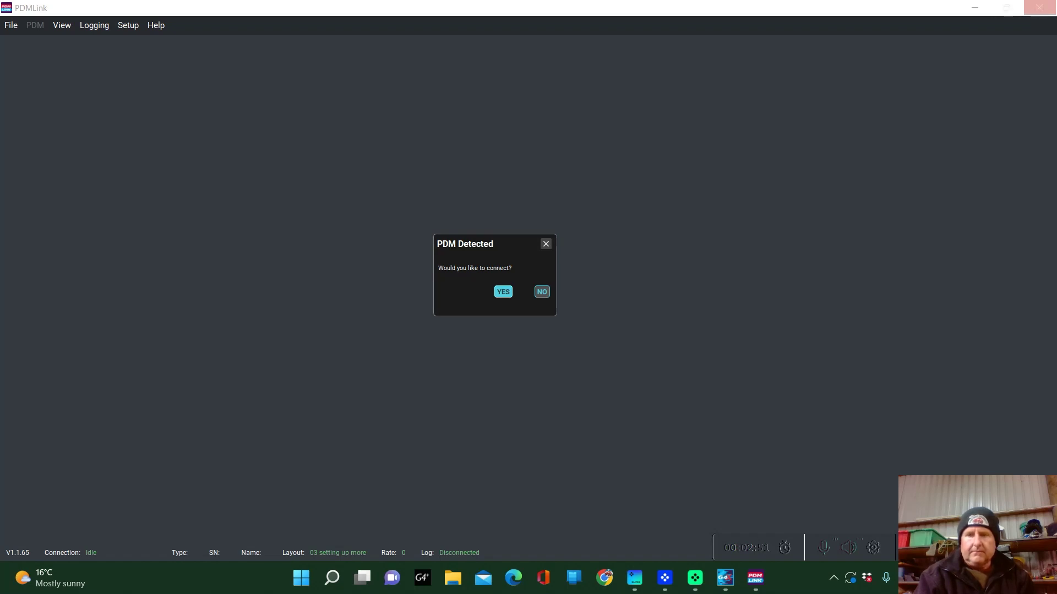
{"action": "key", "text": "Return"}
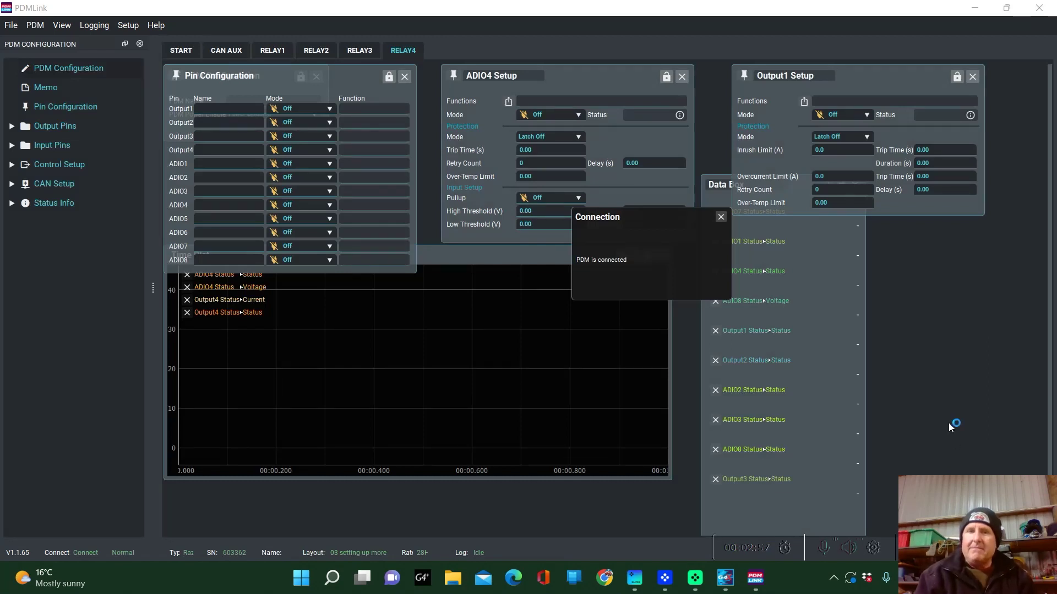
{"action": "left_click", "coordinate": [727, 581]}
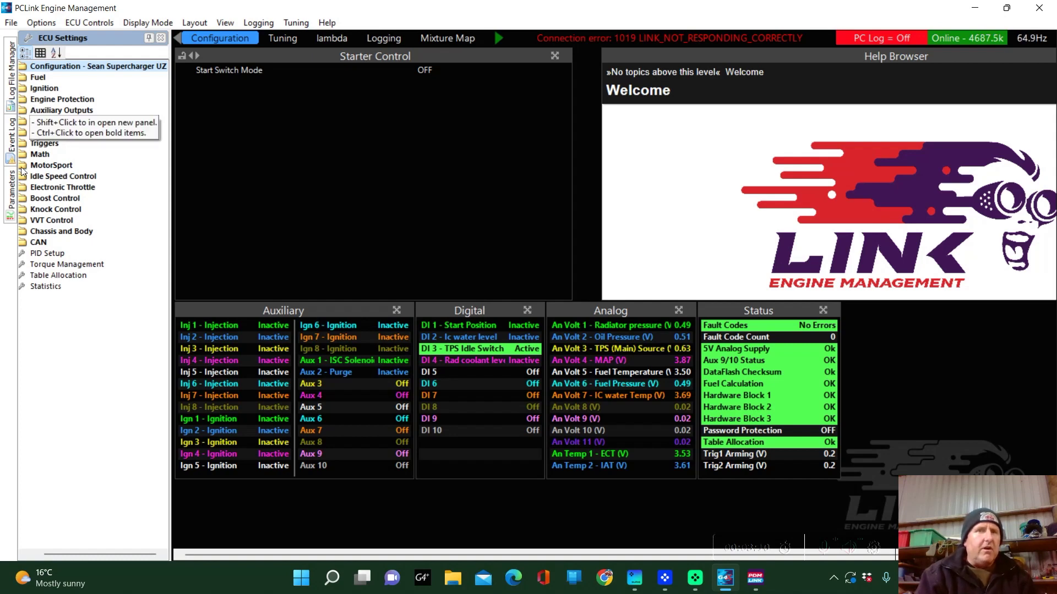
{"action": "double_click", "coordinate": [43, 113]}
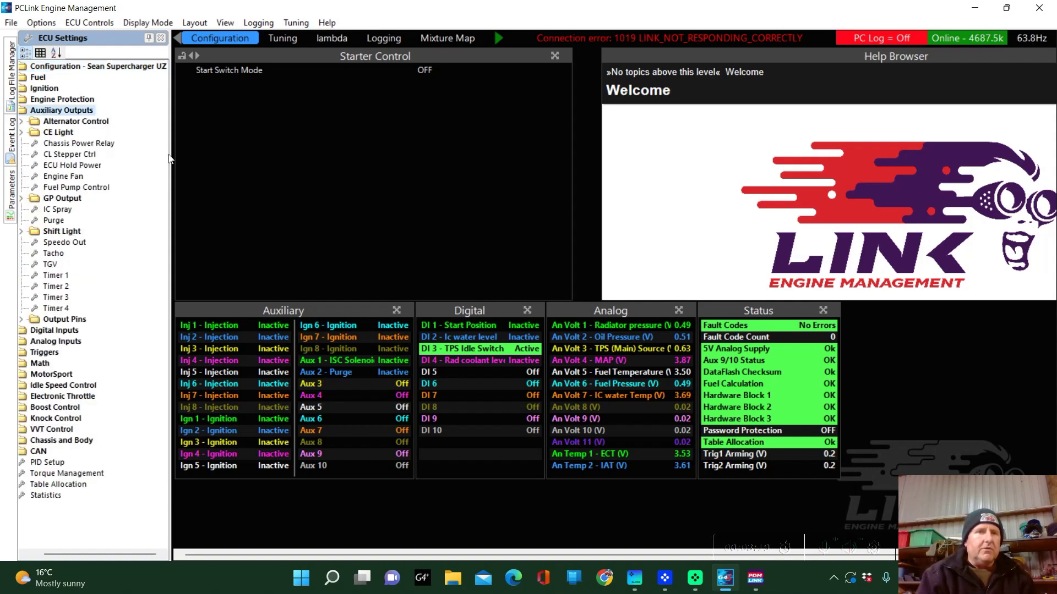
Step: Widen the ECU Settings tree and expand Output Pins, Analog Inputs and Input Pins
{"action": "left_click_drag", "start_coordinate": [171, 153], "coordinate": [195, 154]}
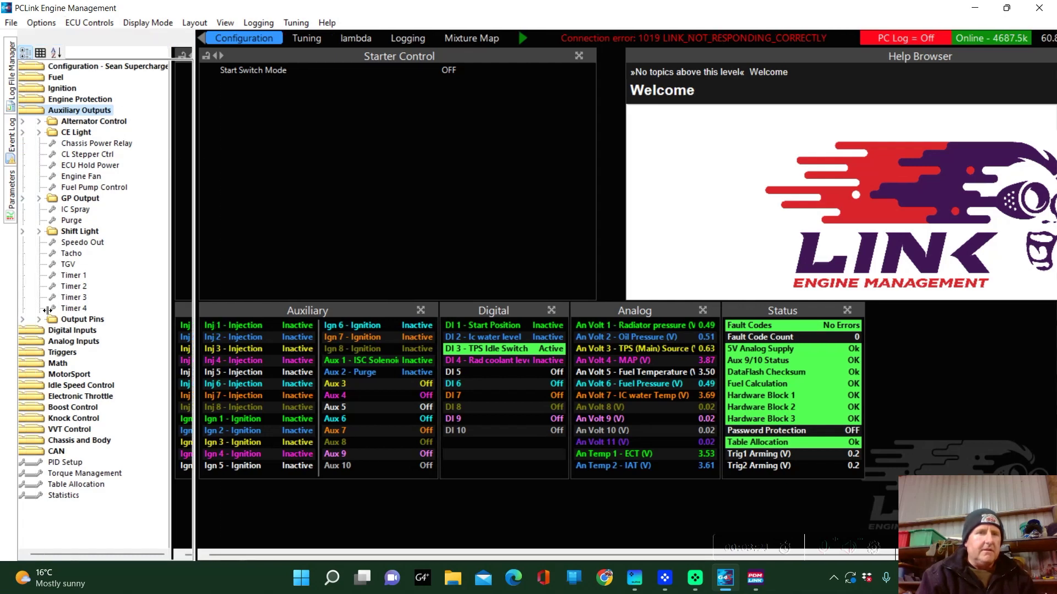
{"action": "double_click", "coordinate": [45, 319]}
{"action": "scroll", "coordinate": [43, 323], "scroll_direction": "down", "scroll_amount": 8}
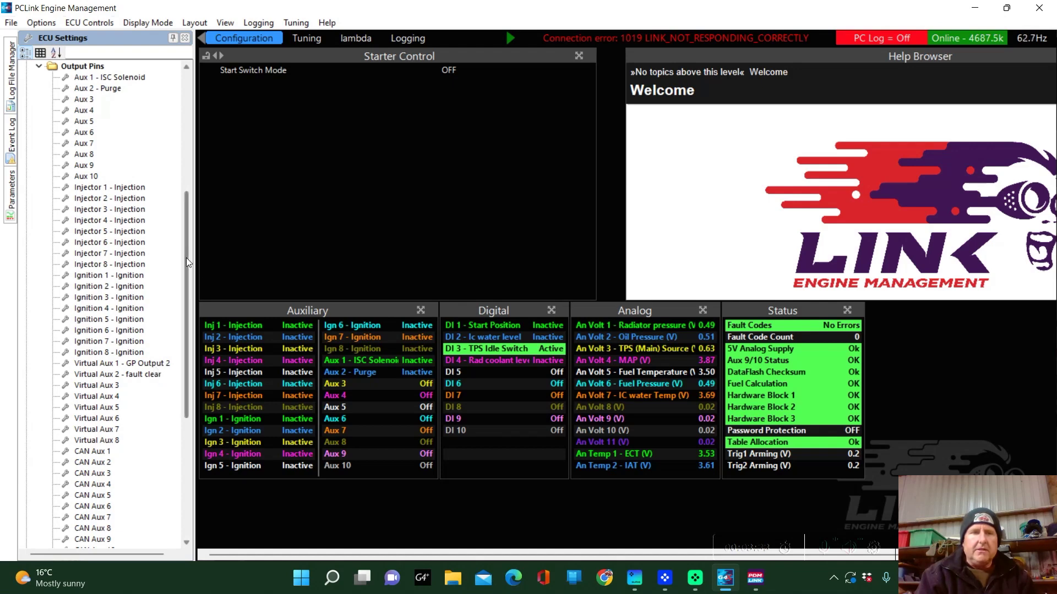
{"action": "left_click_drag", "start_coordinate": [186, 257], "coordinate": [184, 376]}
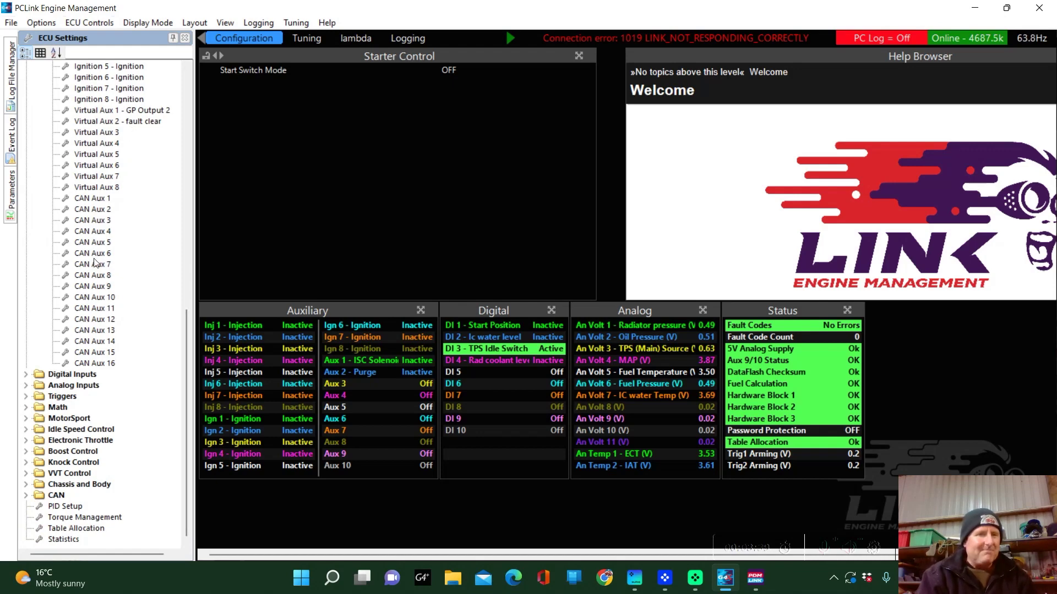
{"action": "left_click", "coordinate": [26, 386]}
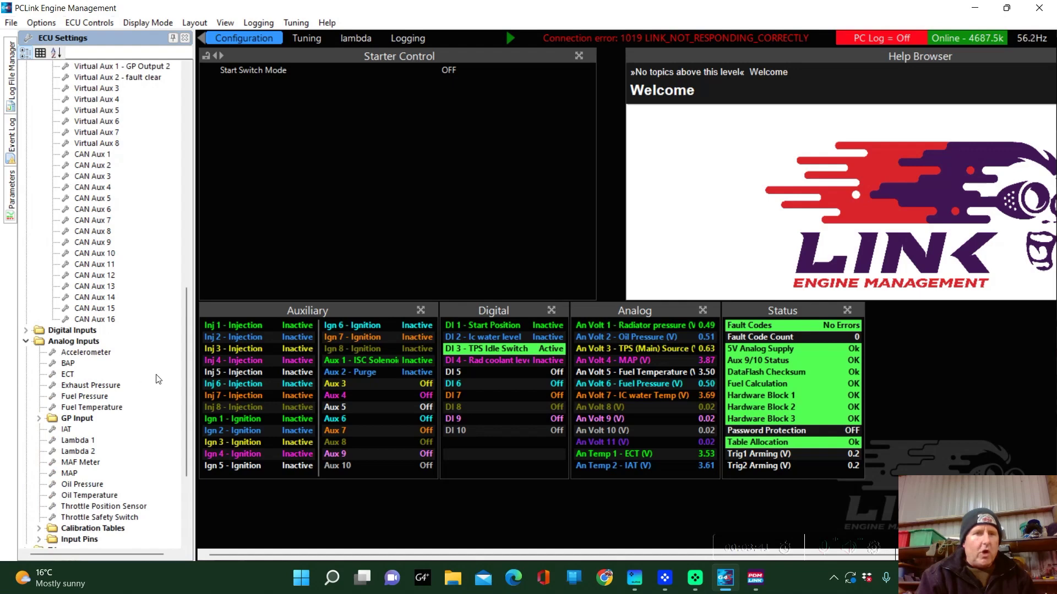
{"action": "left_click_drag", "start_coordinate": [187, 352], "coordinate": [192, 455]}
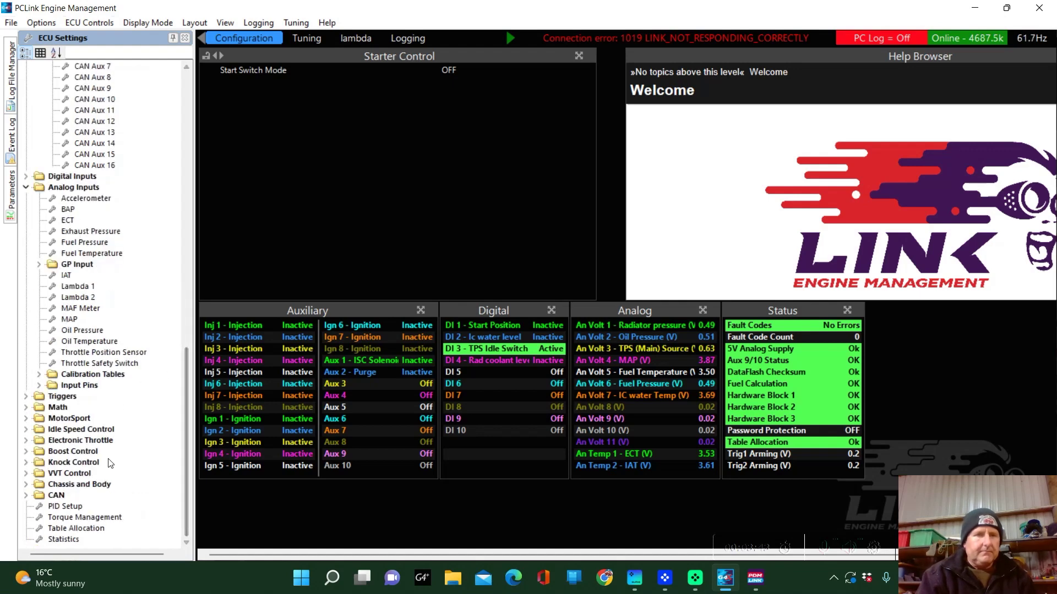
{"action": "left_click", "coordinate": [39, 385]}
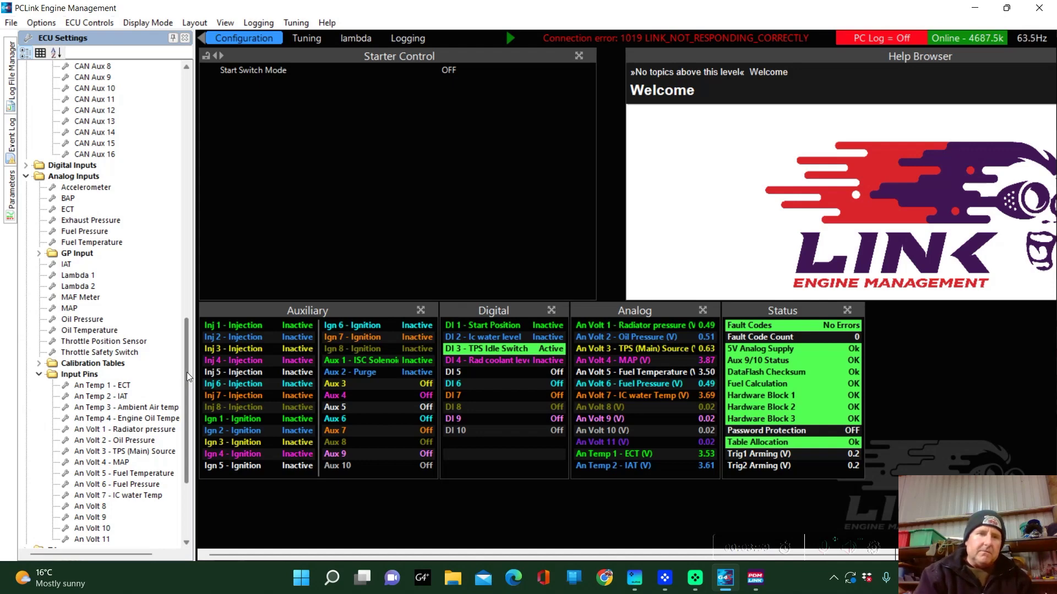
{"action": "left_click_drag", "start_coordinate": [186, 372], "coordinate": [193, 407]}
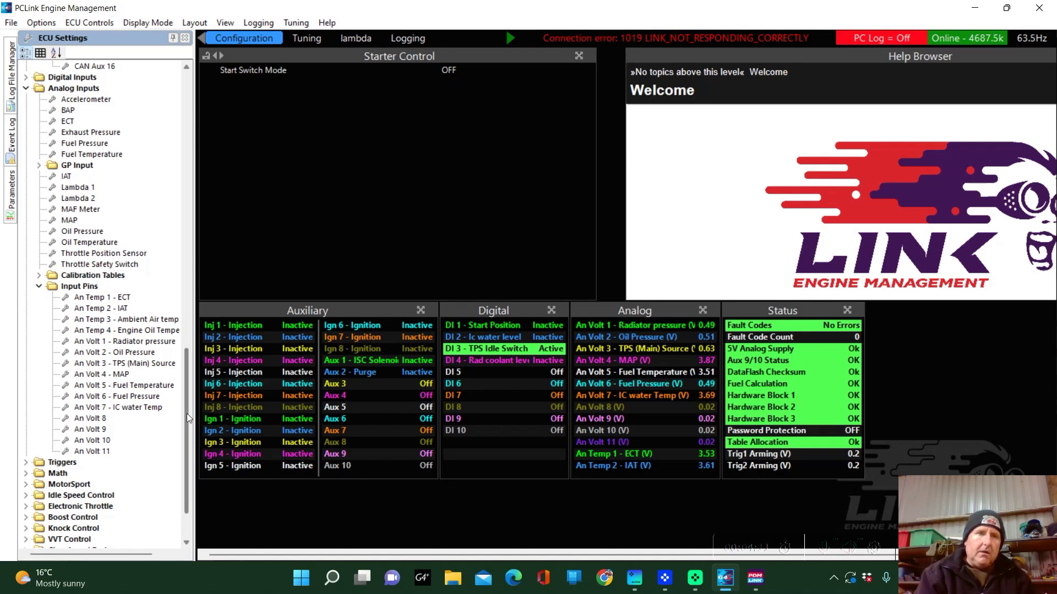
{"action": "left_click_drag", "start_coordinate": [187, 414], "coordinate": [180, 151]}
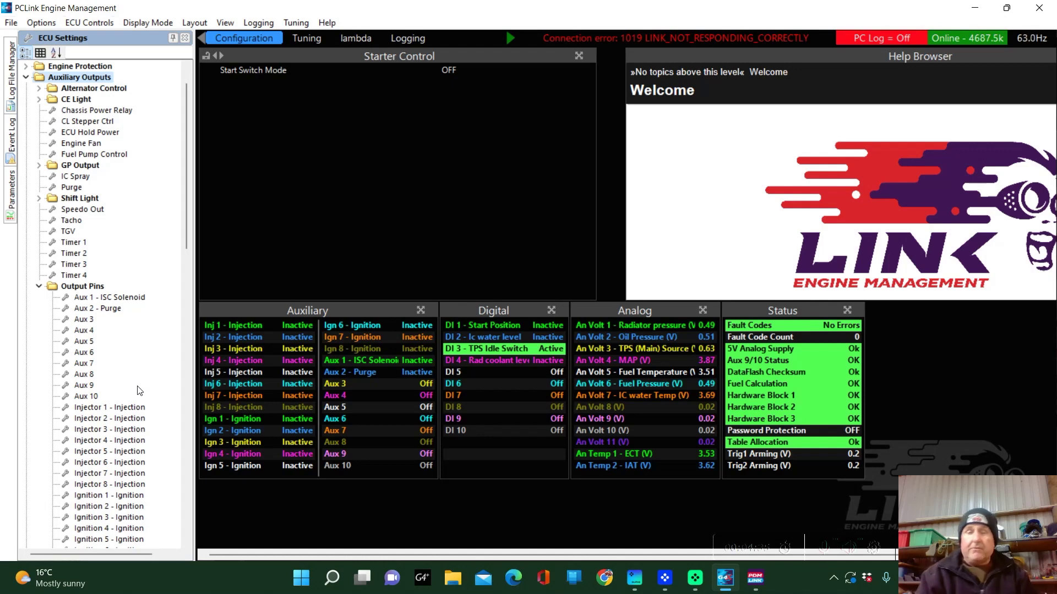
Step: View the Fuel Pump Control settings and its help page
{"action": "left_click", "coordinate": [107, 155]}
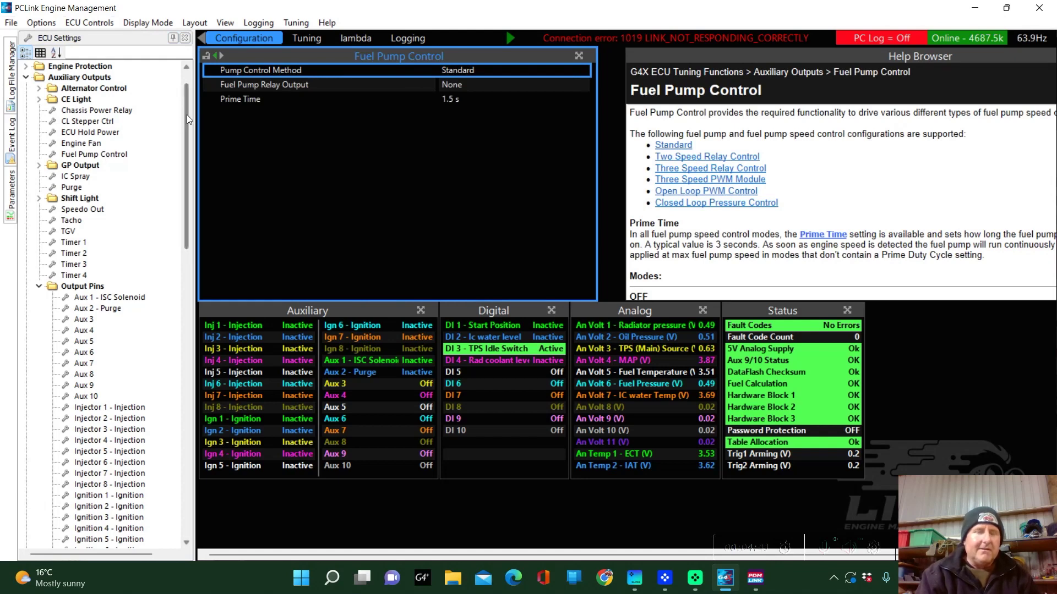
{"action": "left_click_drag", "start_coordinate": [187, 114], "coordinate": [188, 468]}
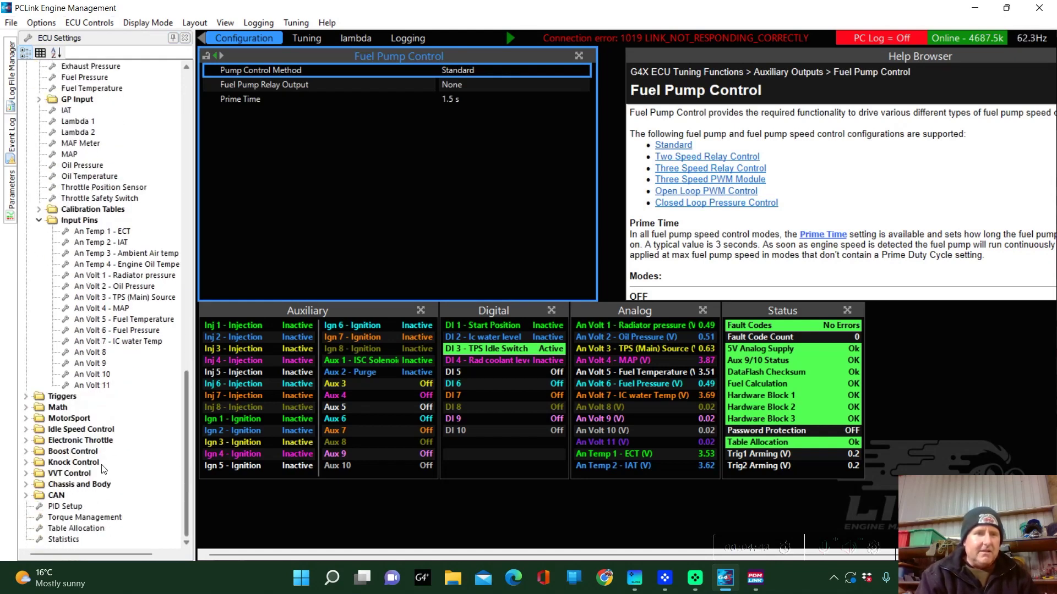
{"action": "left_click", "coordinate": [56, 496]}
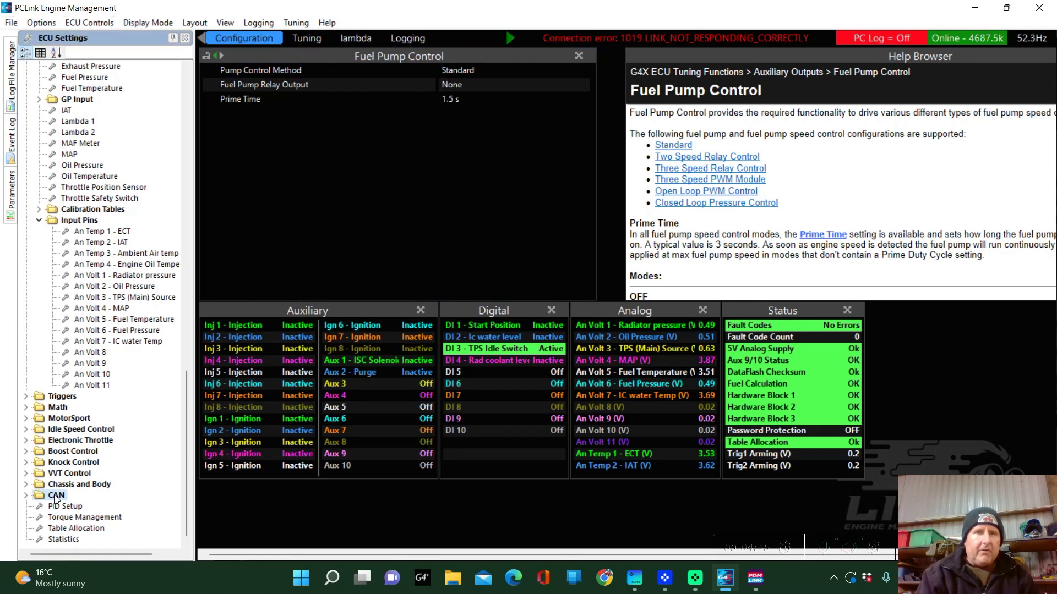
Step: In CAN Setup, set module 1's channel 1 mode to OFF
{"action": "double_click", "coordinate": [56, 496]}
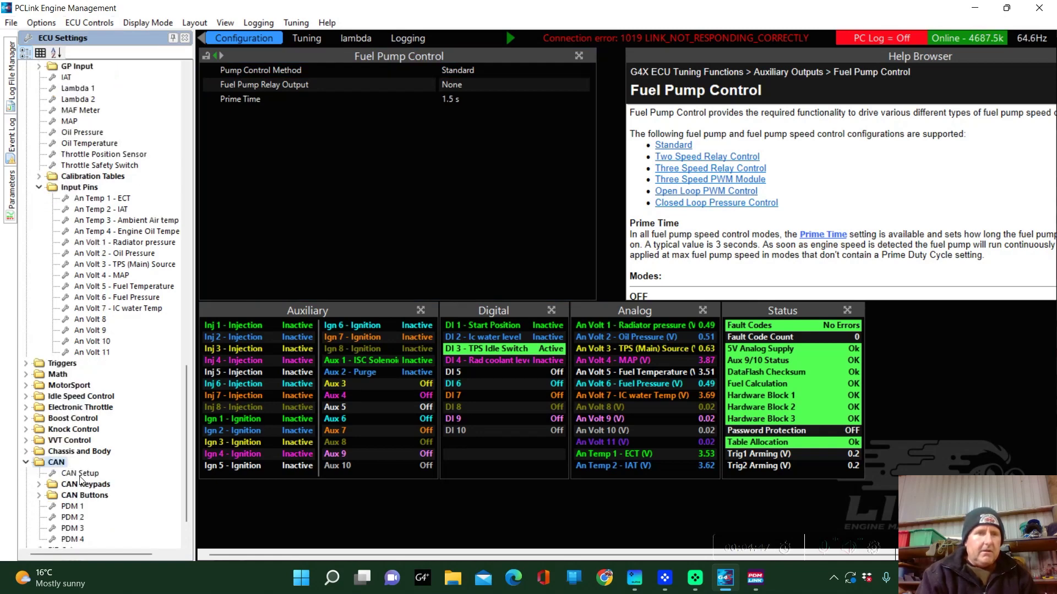
{"action": "double_click", "coordinate": [80, 474]}
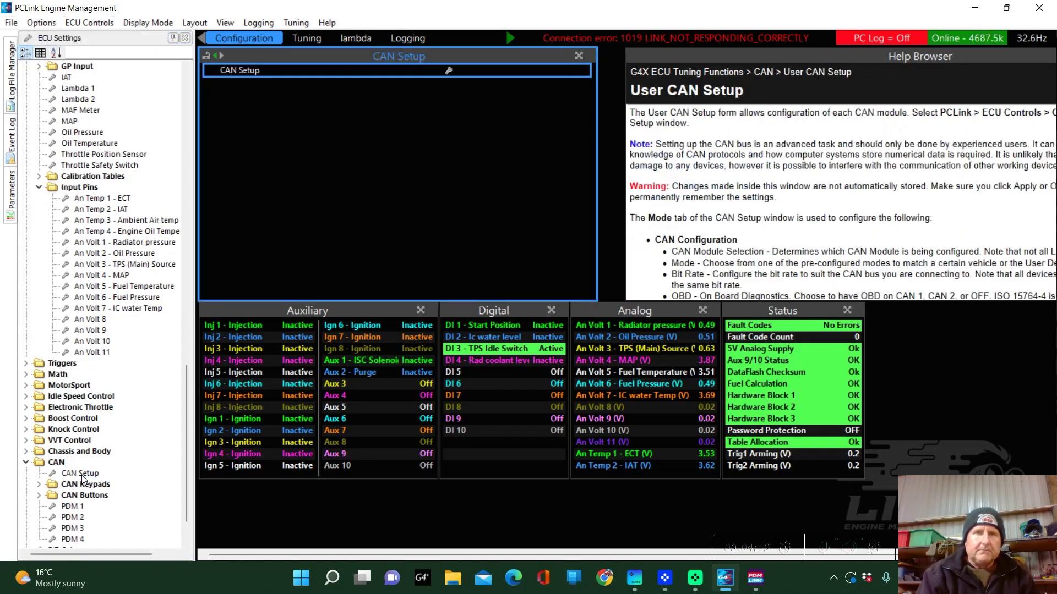
{"action": "left_click", "coordinate": [453, 70]}
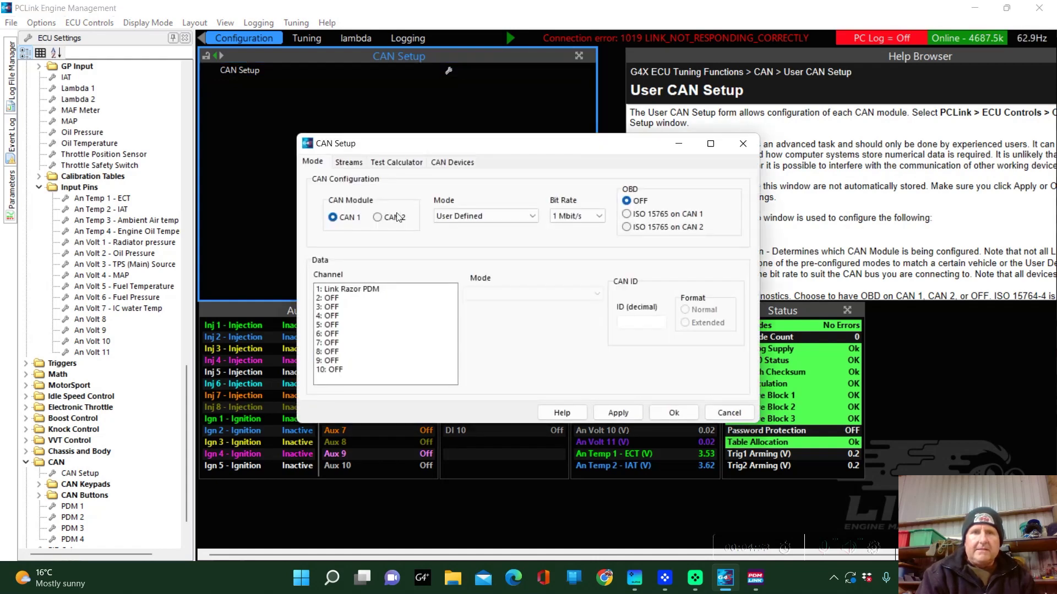
{"action": "left_click", "coordinate": [377, 217]}
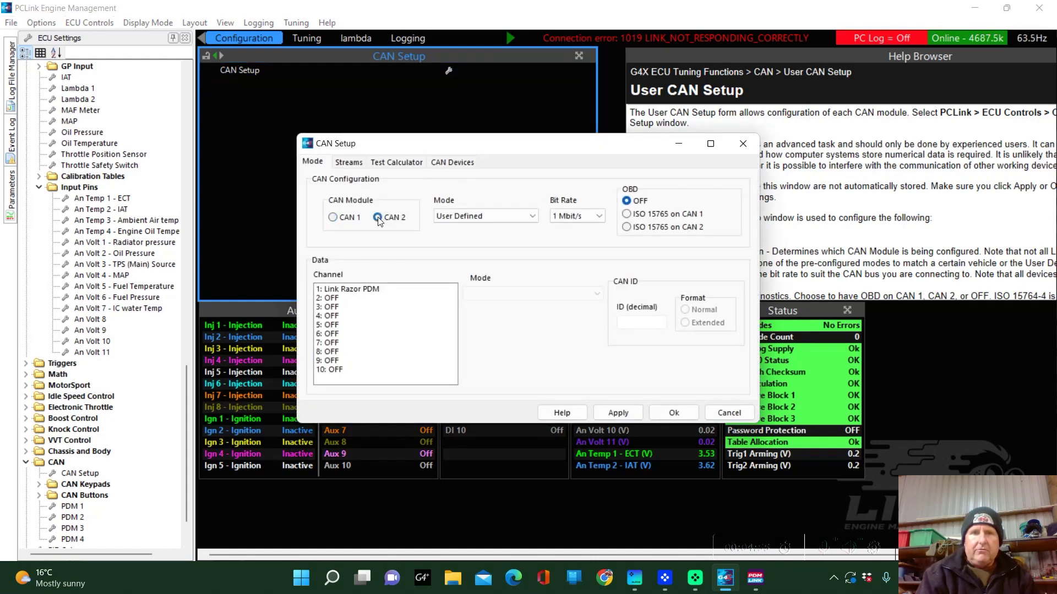
{"action": "left_click", "coordinate": [334, 218]}
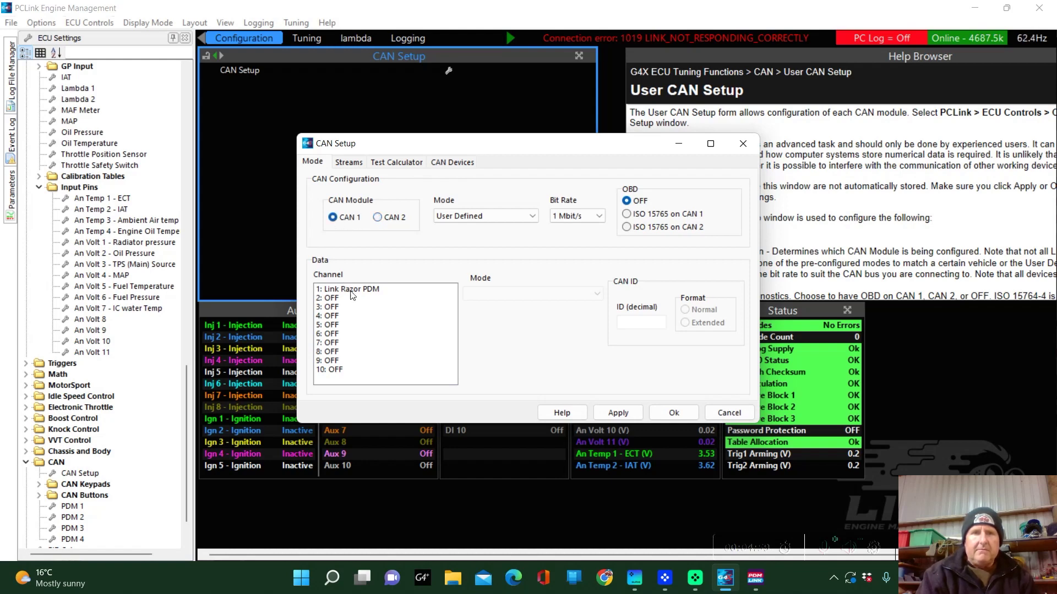
{"action": "left_click", "coordinate": [350, 291]}
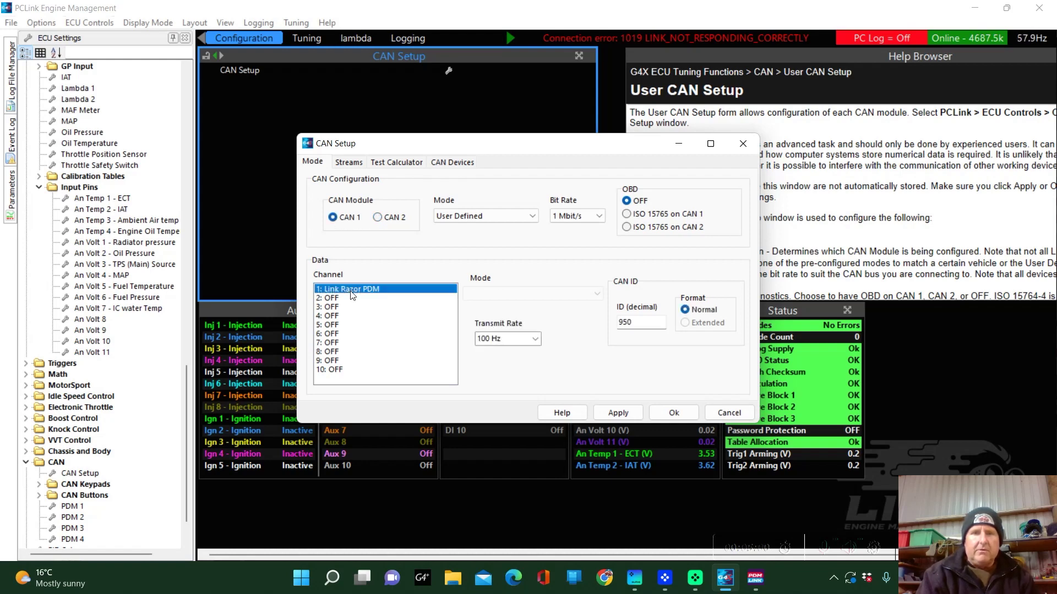
{"action": "left_click", "coordinate": [598, 296]}
{"action": "left_click_drag", "start_coordinate": [599, 339], "coordinate": [602, 308]}
{"action": "left_click", "coordinate": [531, 306]}
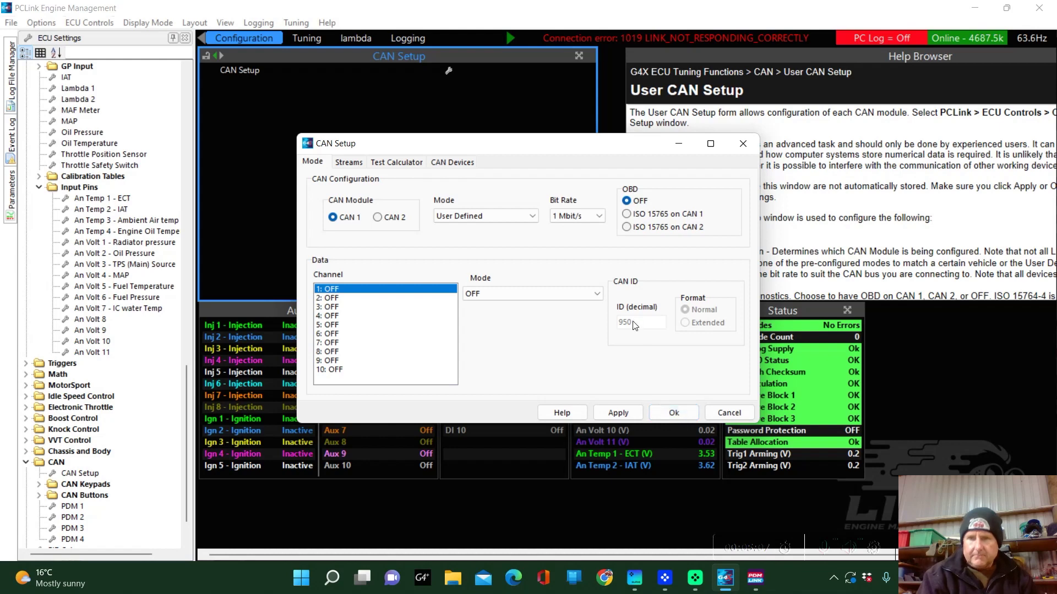
Step: Find devices on CAN module 2, detecting the Link Razor PDM, and accept the setup
{"action": "left_click", "coordinate": [377, 217]}
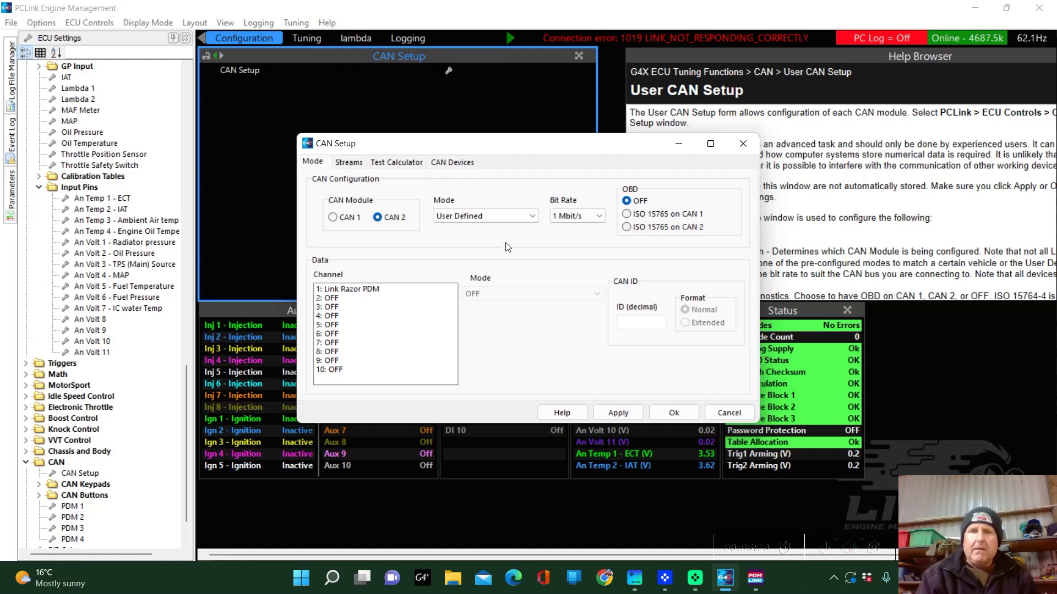
{"action": "left_click", "coordinate": [392, 291]}
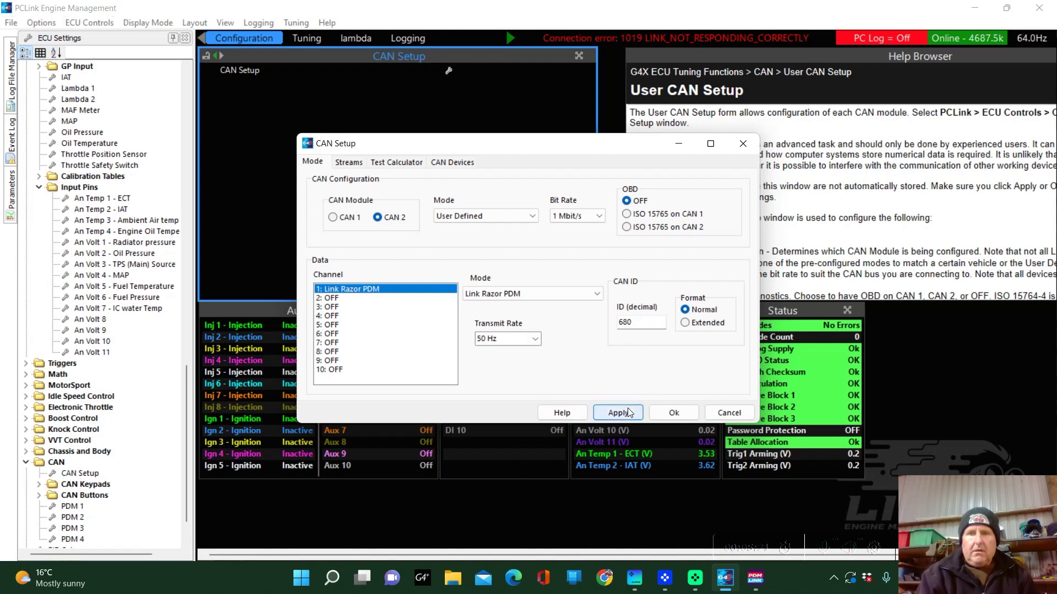
{"action": "left_click", "coordinate": [449, 163]}
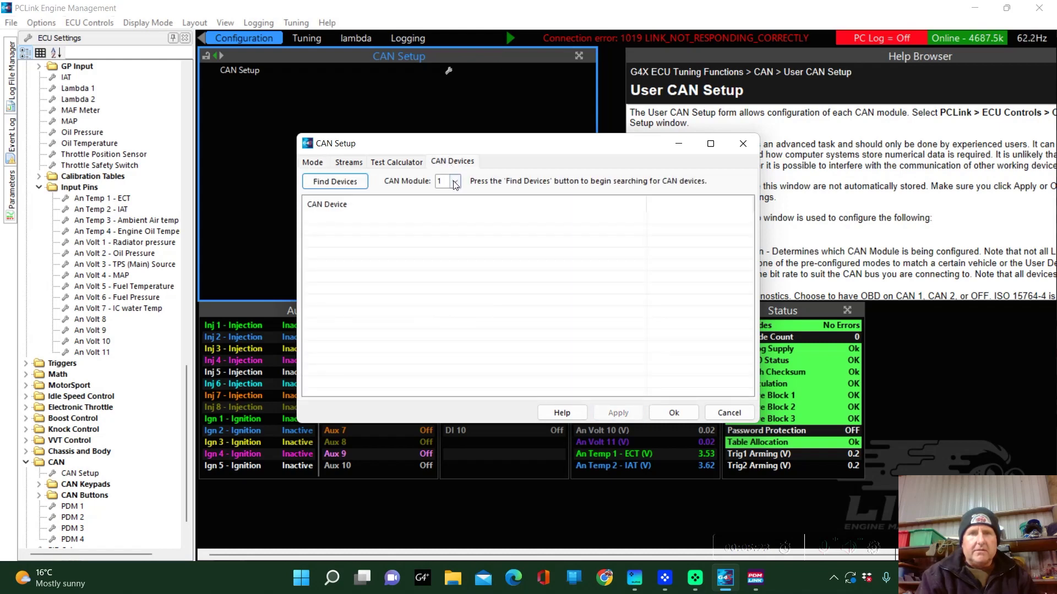
{"action": "left_click", "coordinate": [455, 183]}
{"action": "left_click", "coordinate": [447, 203]}
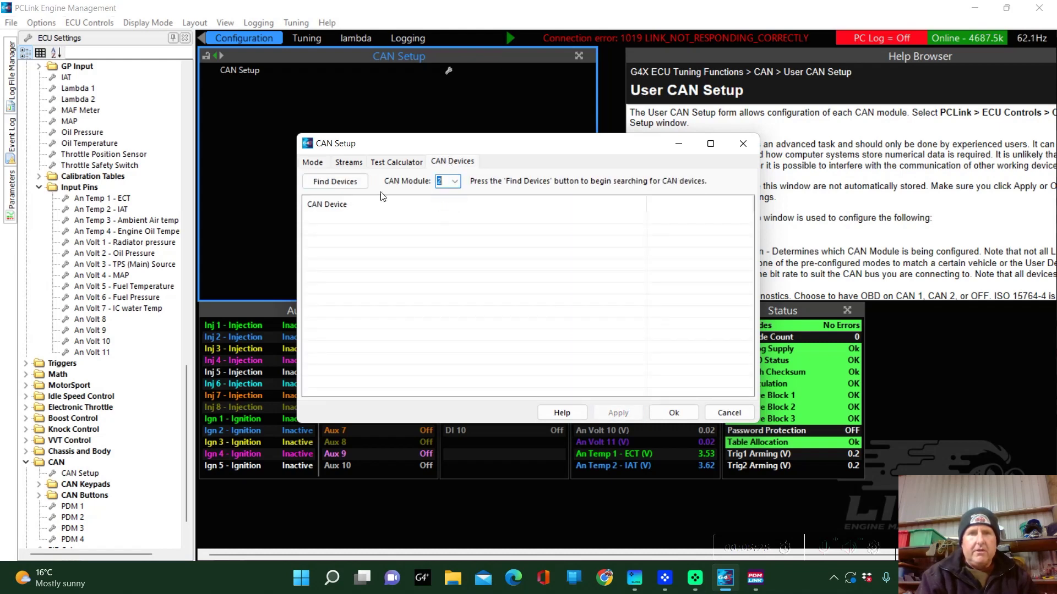
{"action": "left_click", "coordinate": [334, 182]}
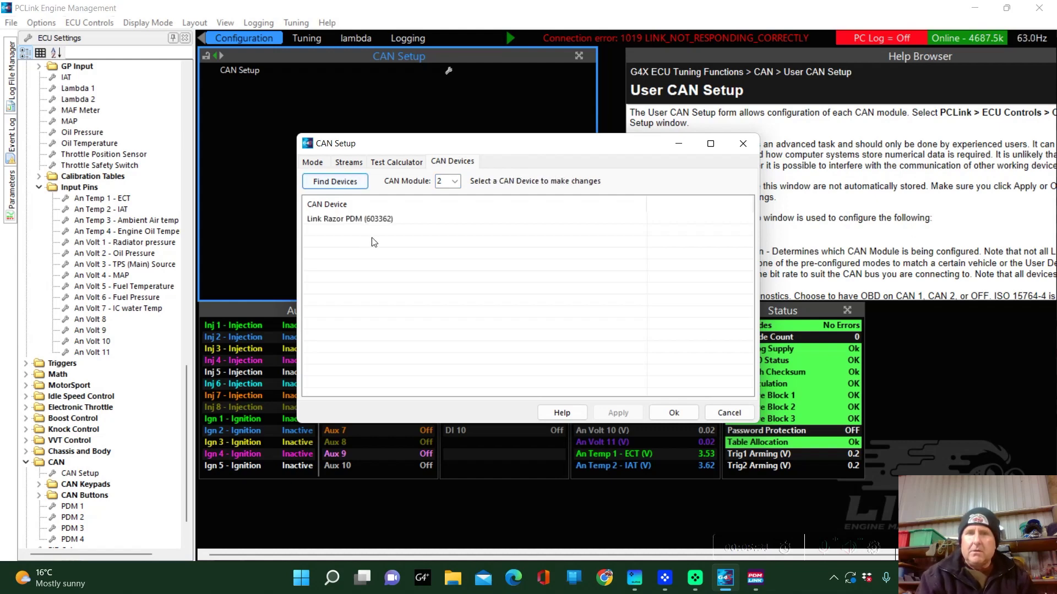
{"action": "left_click", "coordinate": [667, 412]}
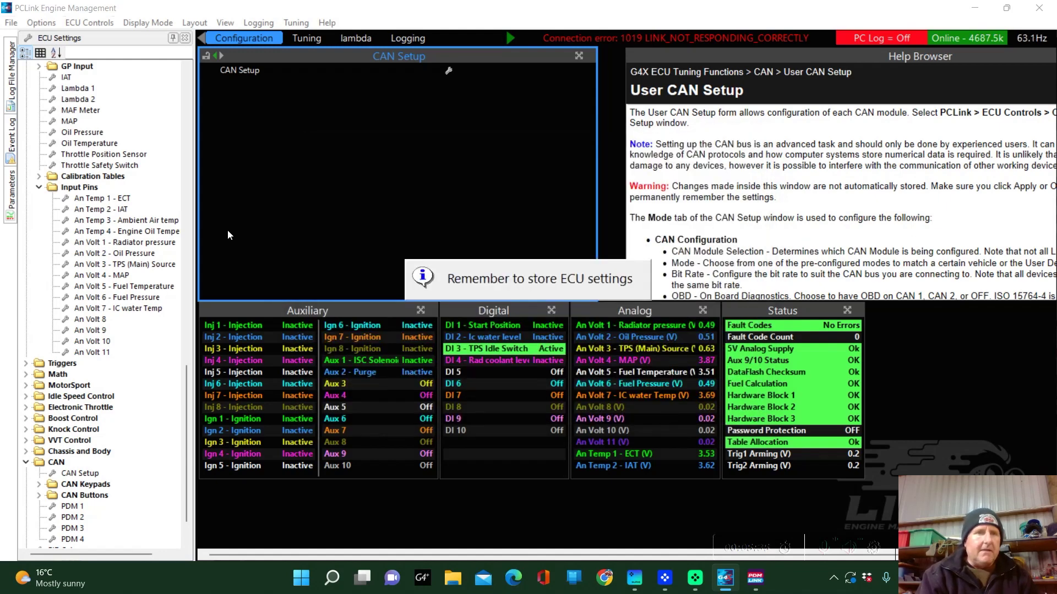
Step: Set the Fuel Pump Relay Output to CAN Aux 1
{"action": "left_click_drag", "start_coordinate": [186, 400], "coordinate": [194, 112]}
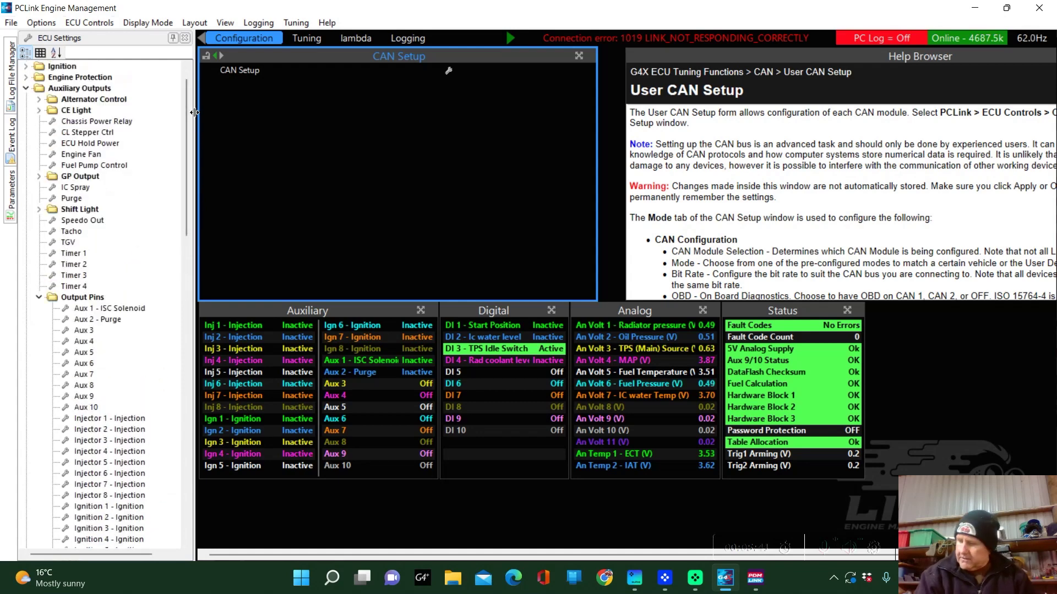
{"action": "left_click", "coordinate": [78, 166]}
{"action": "double_click", "coordinate": [78, 166]}
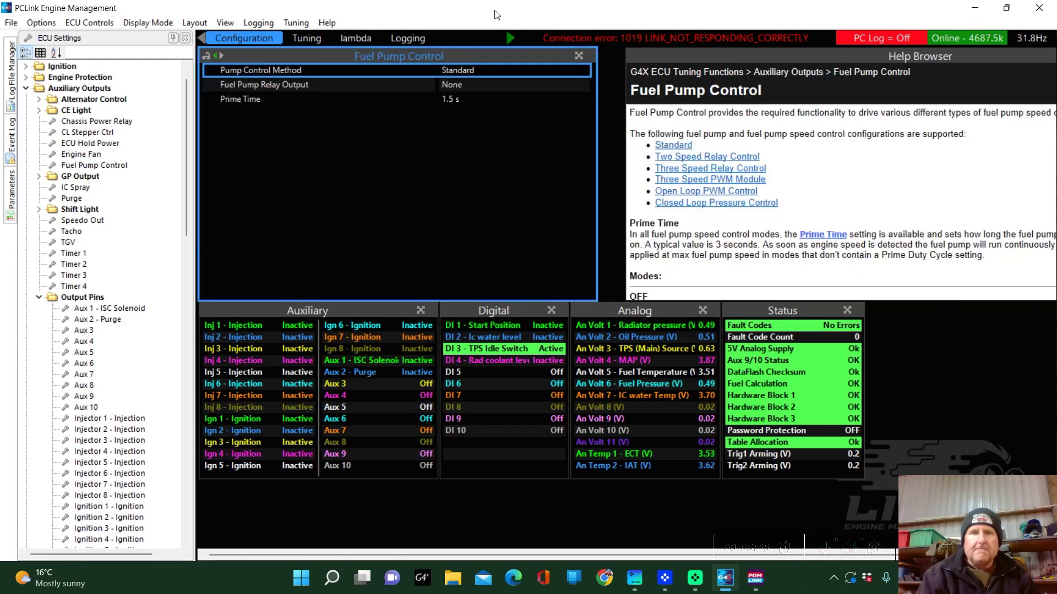
{"action": "double_click", "coordinate": [444, 84]}
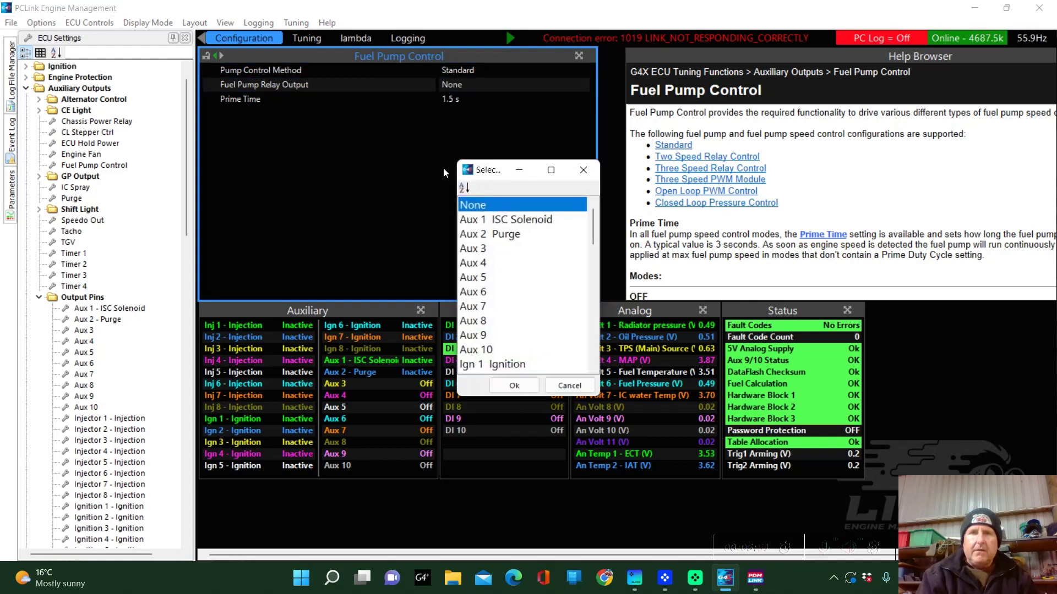
{"action": "left_click_drag", "start_coordinate": [593, 222], "coordinate": [593, 314]}
{"action": "left_click", "coordinate": [505, 265]}
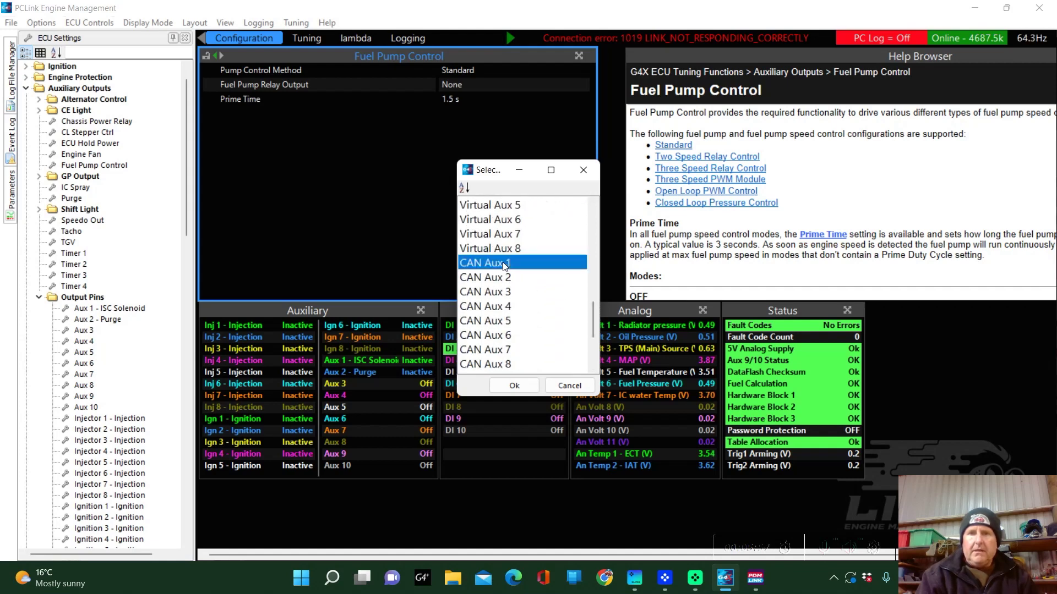
{"action": "left_click", "coordinate": [514, 387]}
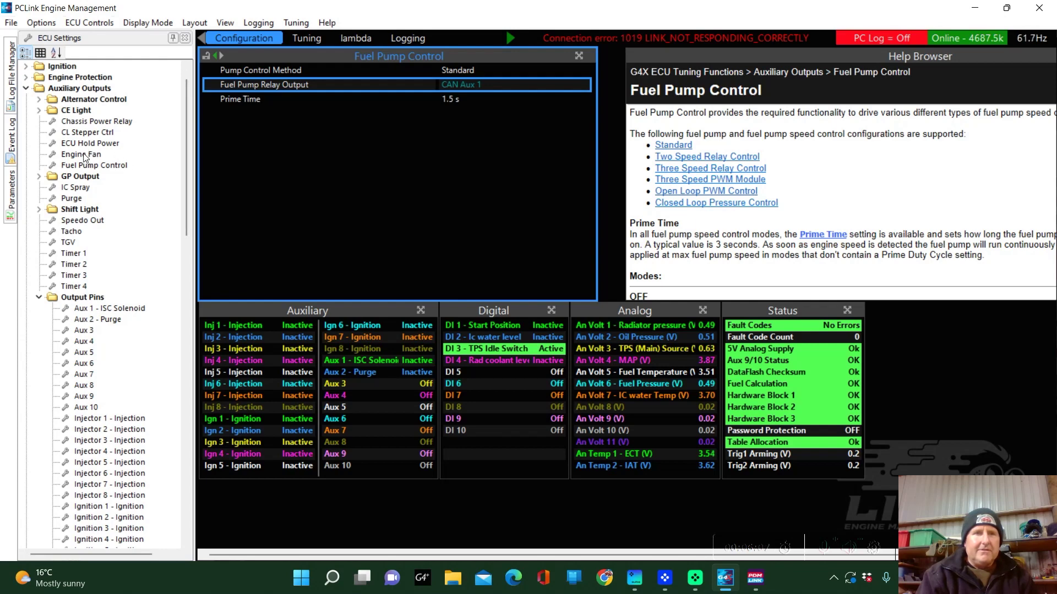
{"action": "left_click", "coordinate": [81, 155]}
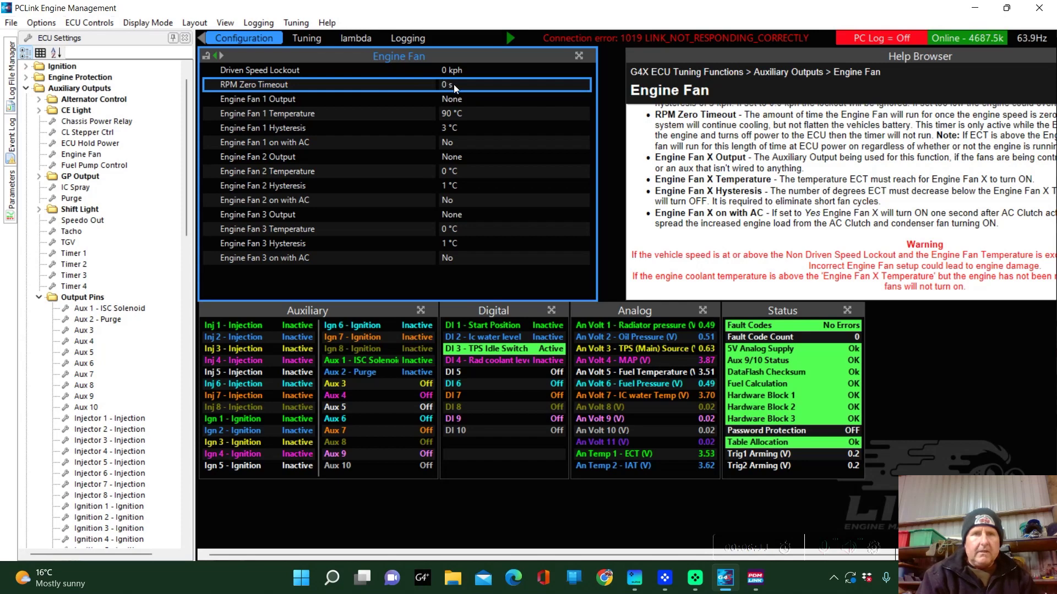
Step: Assign CAN Aux 2 as the Engine Fan 1 Output
{"action": "double_click", "coordinate": [454, 100]}
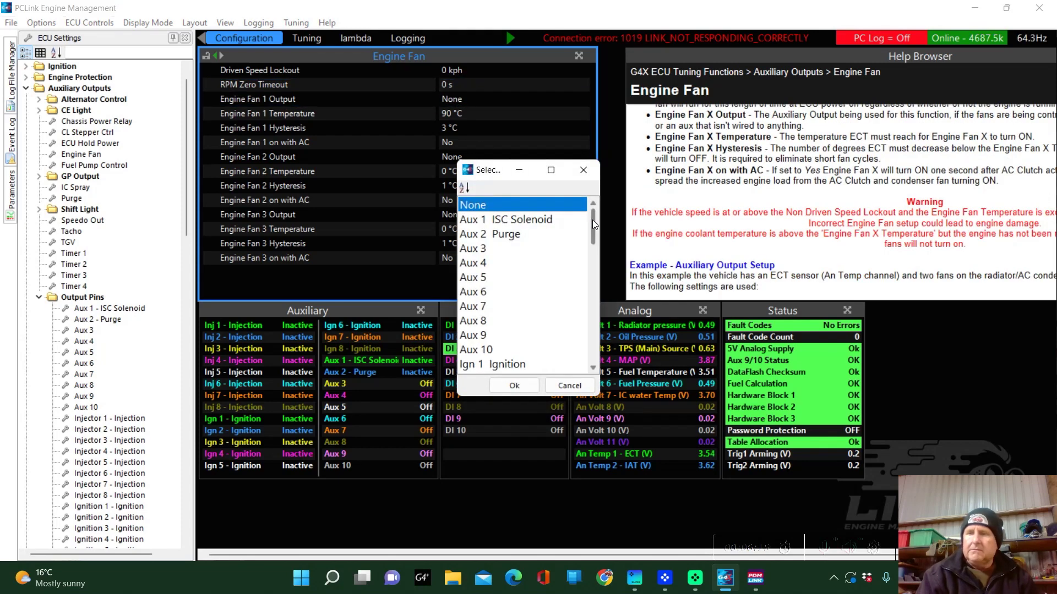
{"action": "left_click_drag", "start_coordinate": [593, 224], "coordinate": [590, 322]}
{"action": "left_click", "coordinate": [498, 237]}
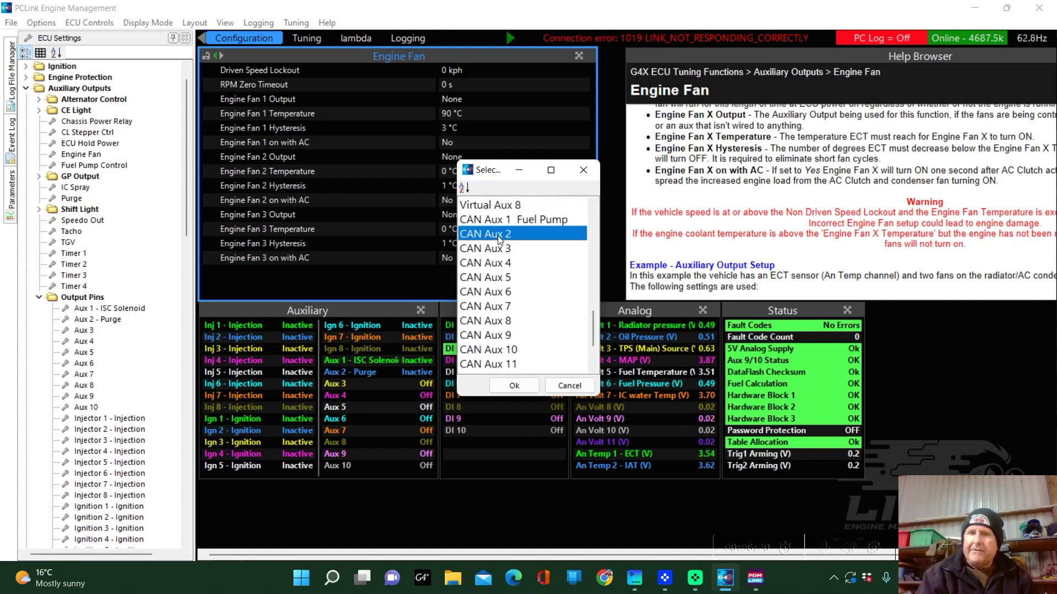
{"action": "left_click", "coordinate": [515, 386]}
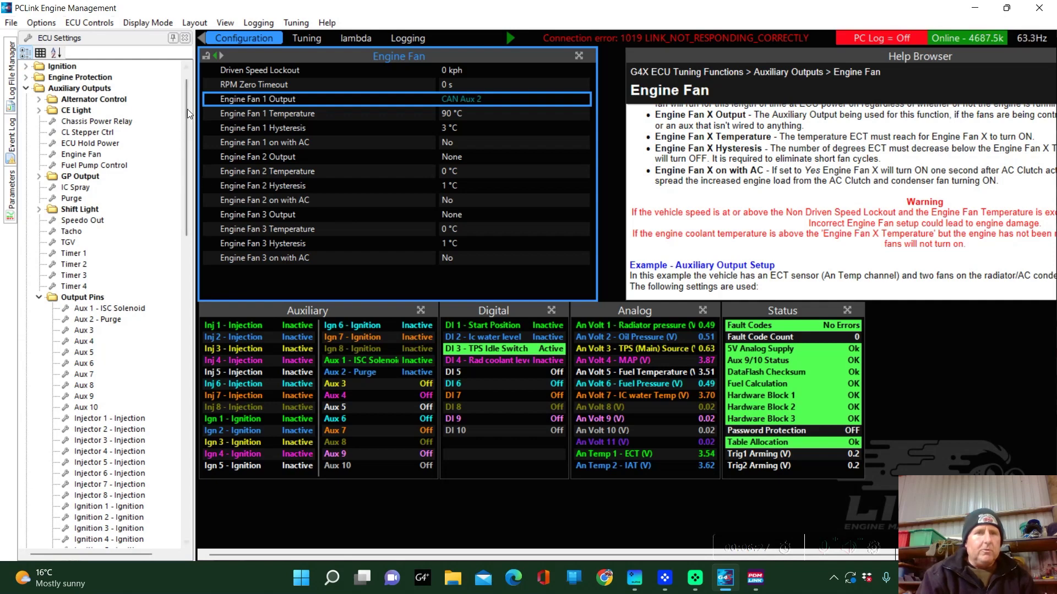
{"action": "left_click_drag", "start_coordinate": [187, 108], "coordinate": [189, 132]}
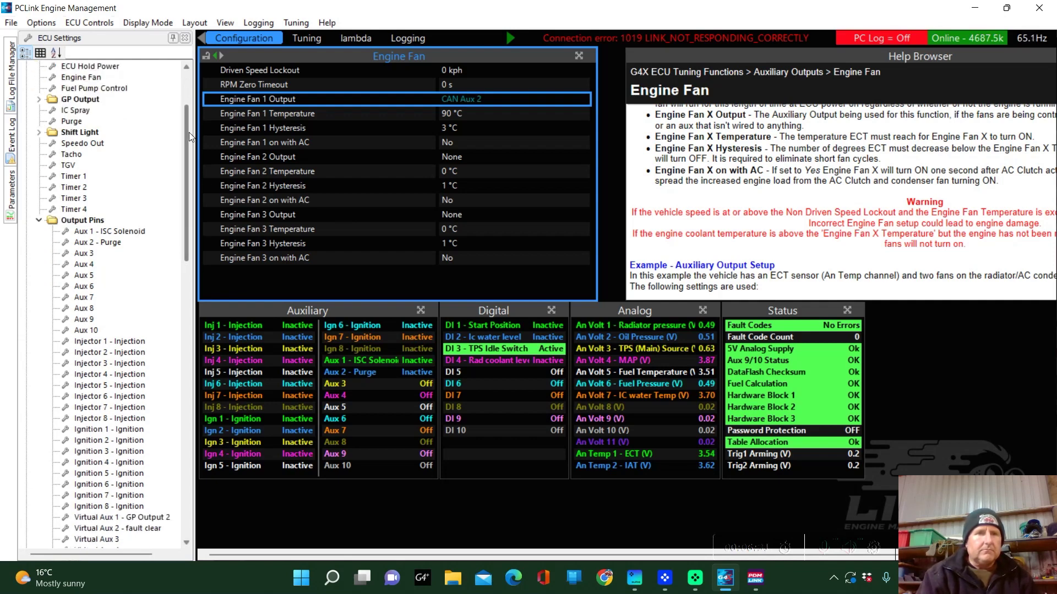
{"action": "left_click", "coordinate": [63, 111]}
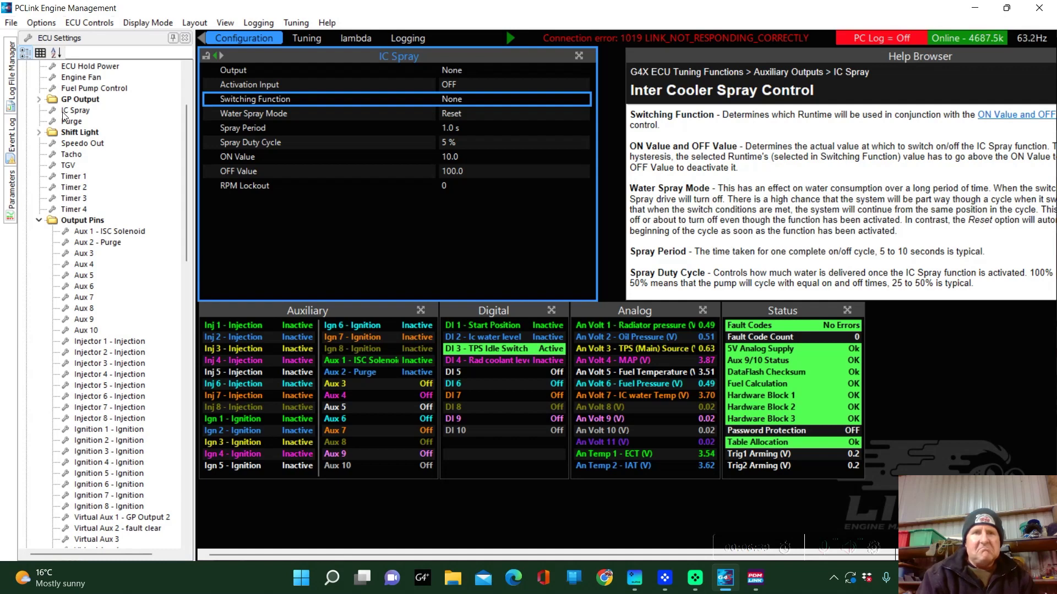
Step: Set the IC Spray switching parameter to IAT from Analog Inputs > Temperature
{"action": "double_click", "coordinate": [458, 100]}
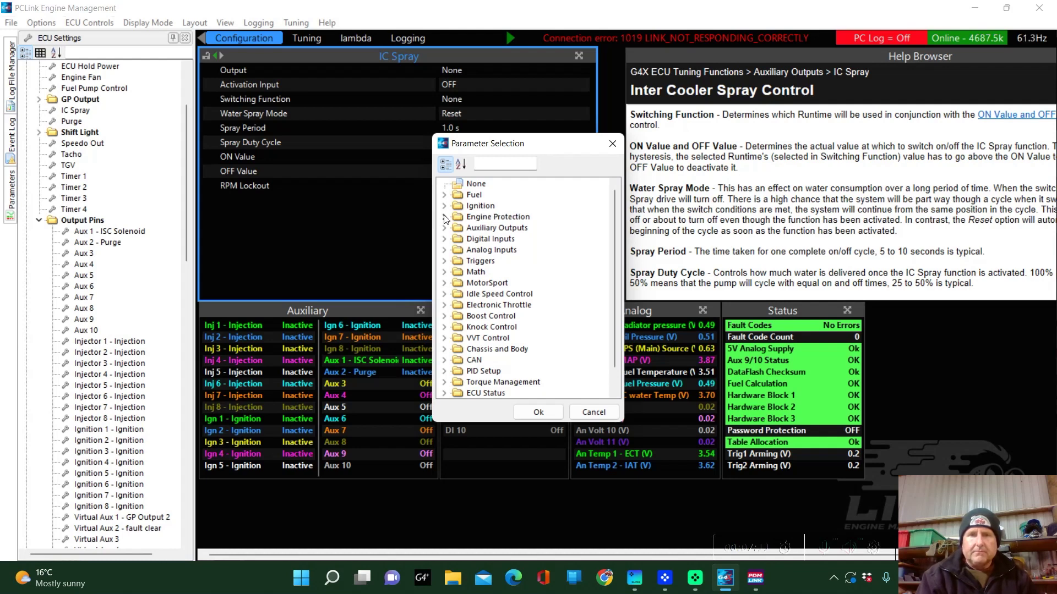
{"action": "left_click", "coordinate": [444, 251]}
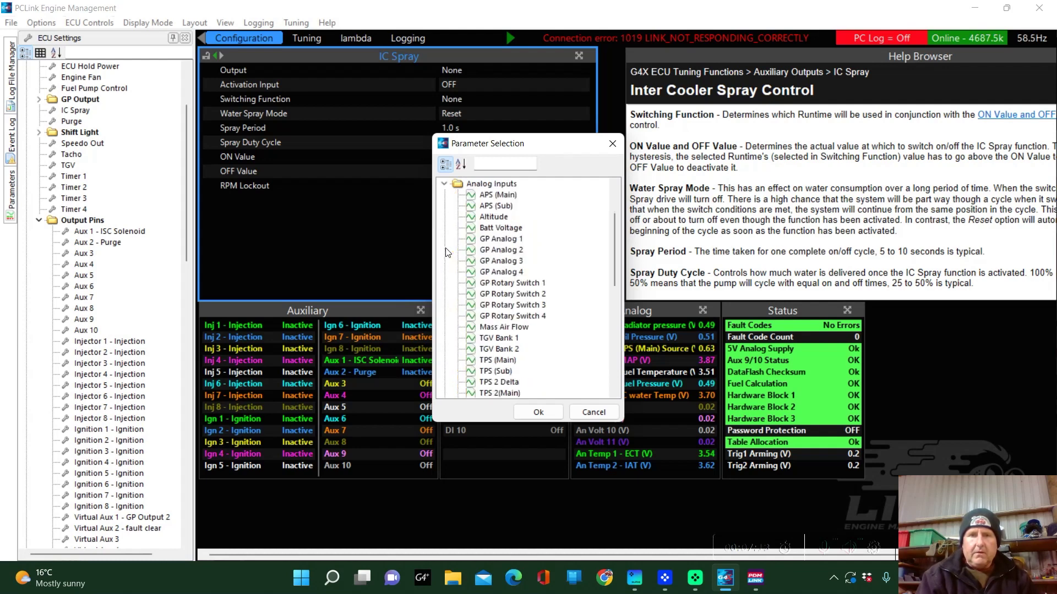
{"action": "left_click_drag", "start_coordinate": [613, 239], "coordinate": [621, 311]}
{"action": "left_click", "coordinate": [459, 331]}
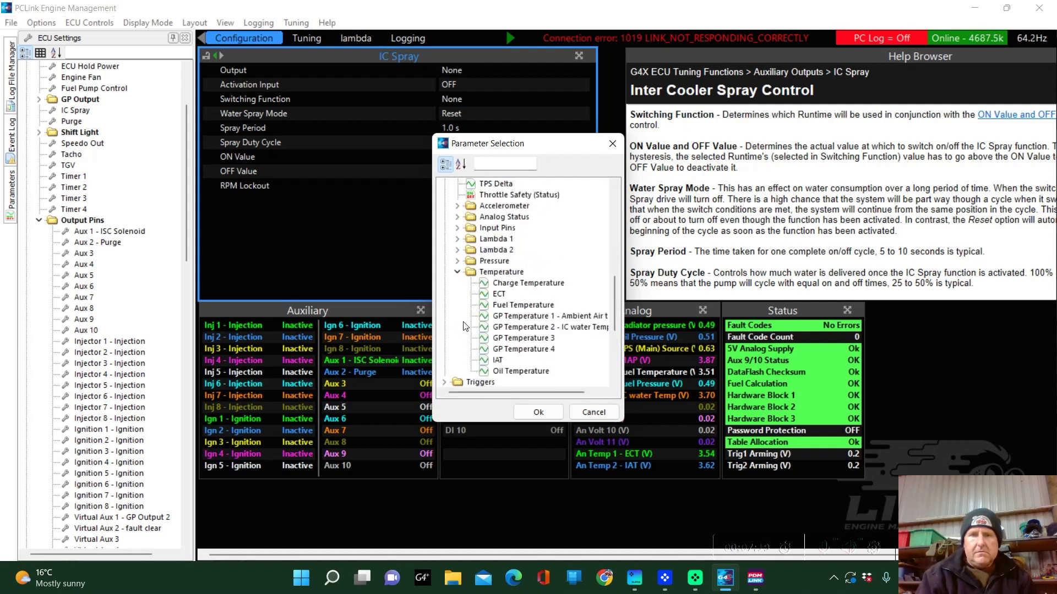
{"action": "left_click", "coordinate": [496, 361]}
{"action": "left_click", "coordinate": [528, 410]}
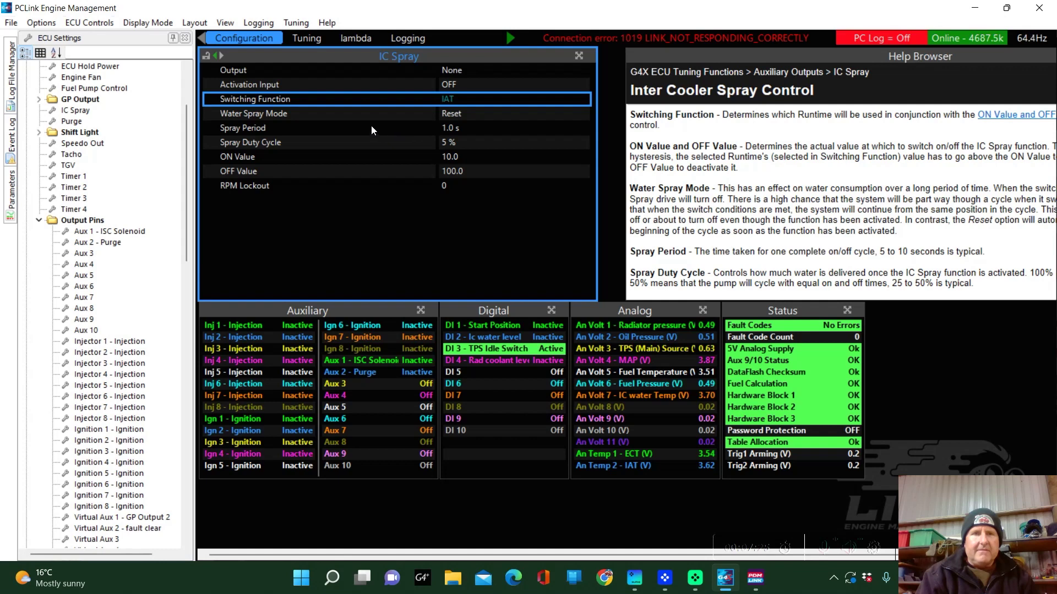
{"action": "left_click", "coordinate": [399, 145]}
{"action": "left_click", "coordinate": [448, 102]}
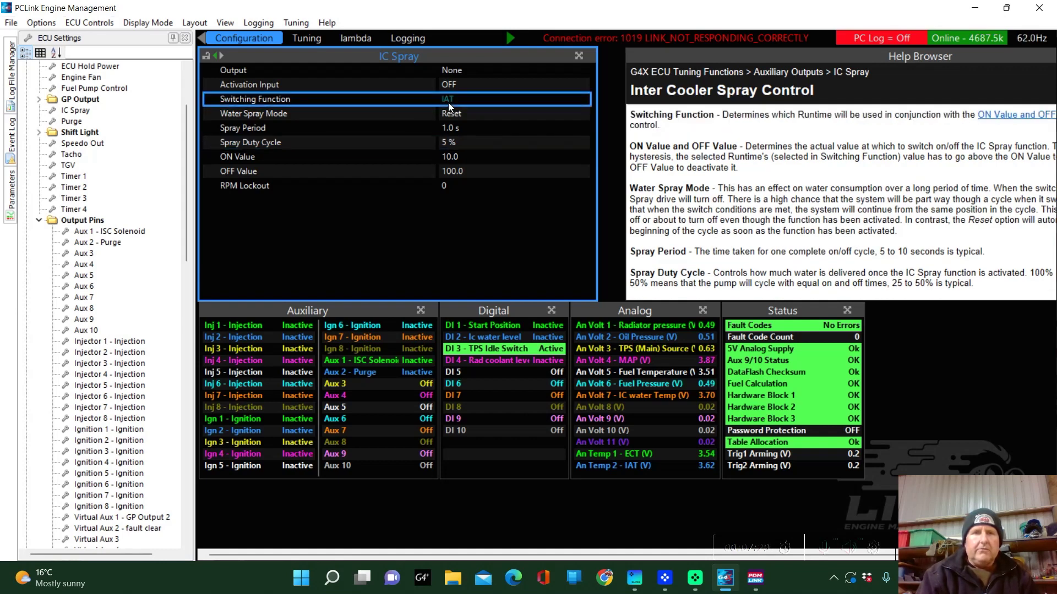
{"action": "double_click", "coordinate": [449, 100]}
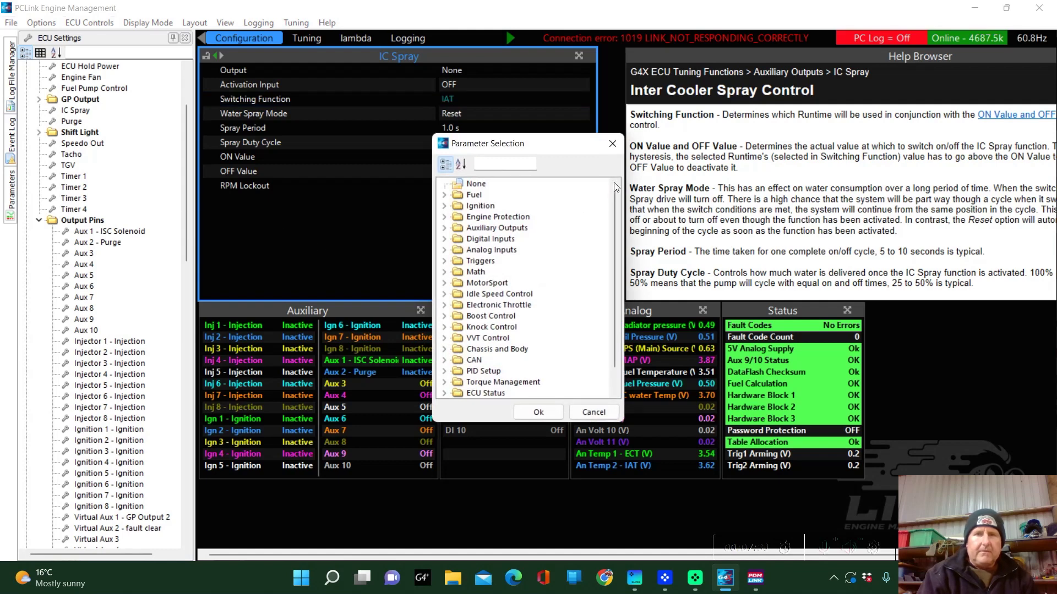
{"action": "left_click", "coordinate": [612, 144]}
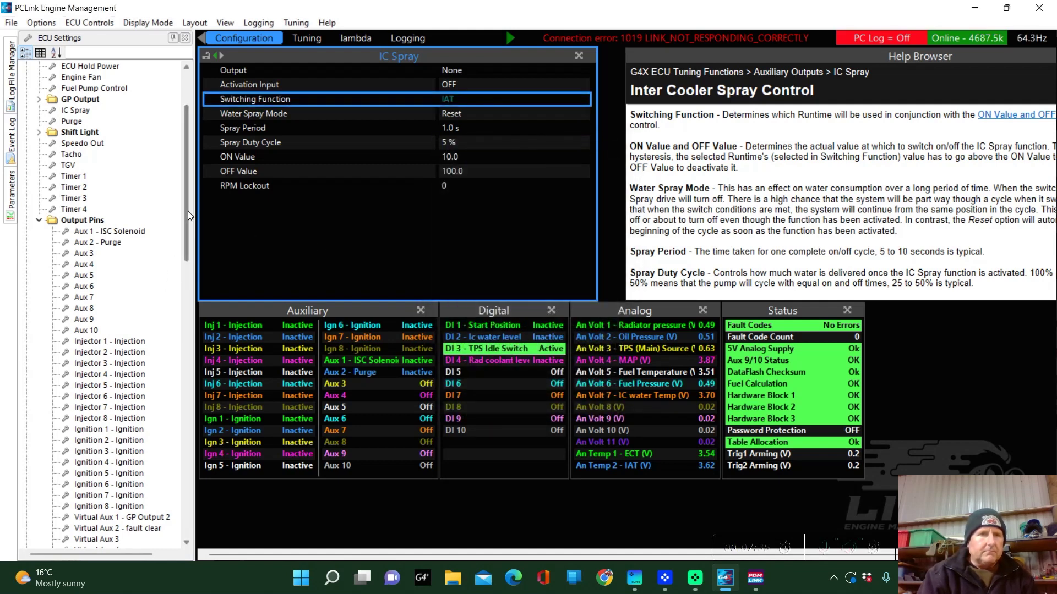
{"action": "scroll", "coordinate": [187, 208], "scroll_direction": "up", "scroll_amount": 1}
Step: Label GP Output 1 as 'IC Pump'
{"action": "left_click", "coordinate": [39, 111]}
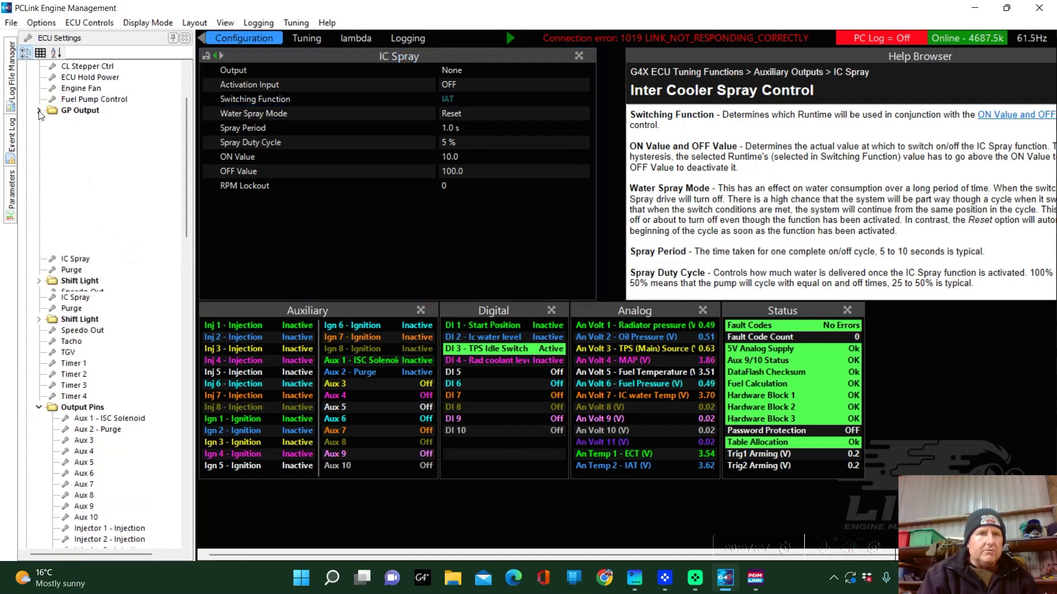
{"action": "left_click", "coordinate": [109, 122]}
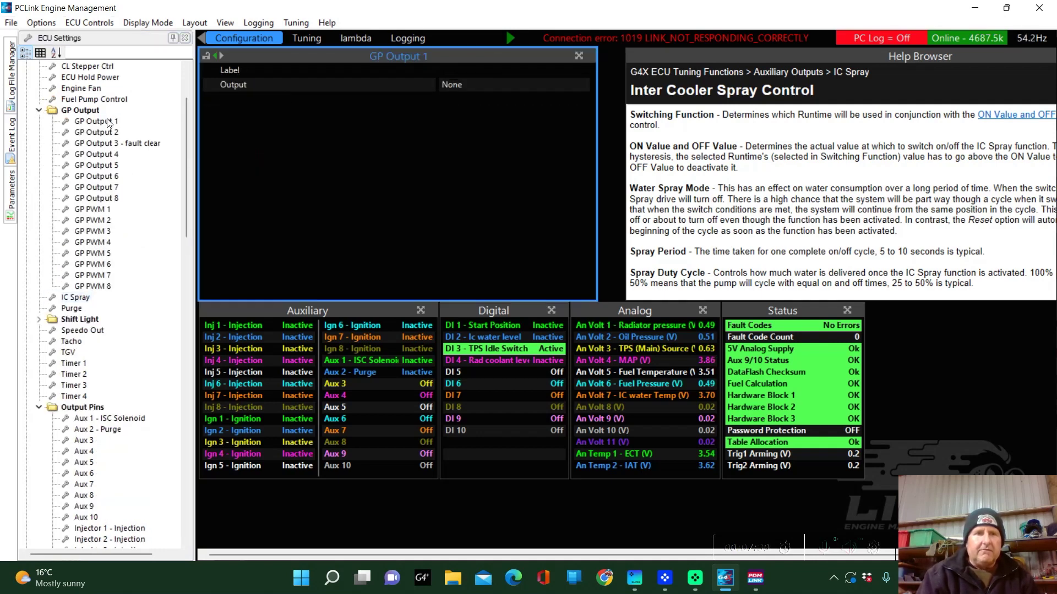
{"action": "double_click", "coordinate": [467, 73]}
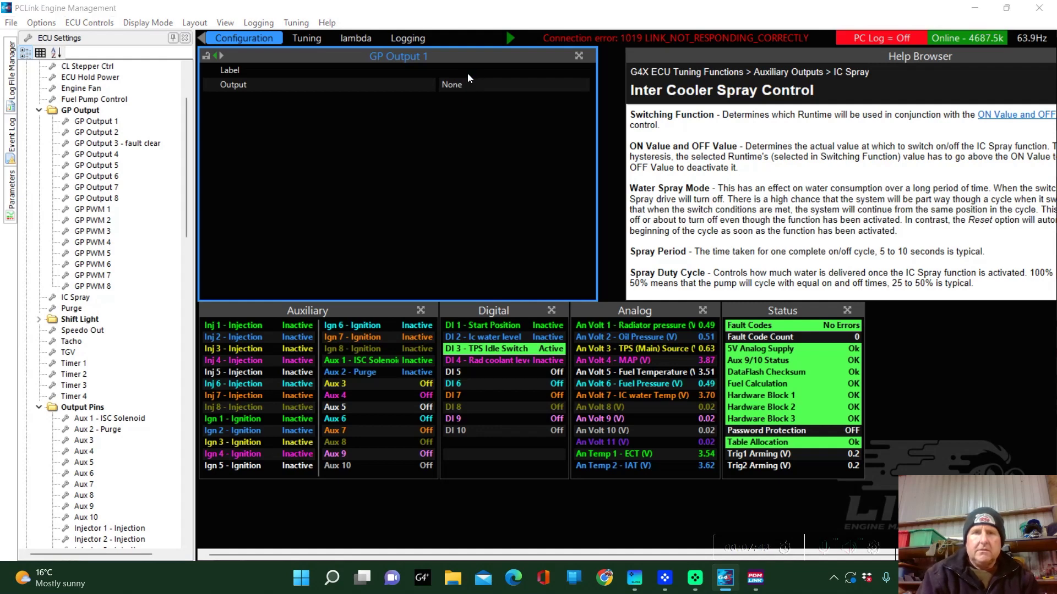
{"action": "type", "text": "IC"}
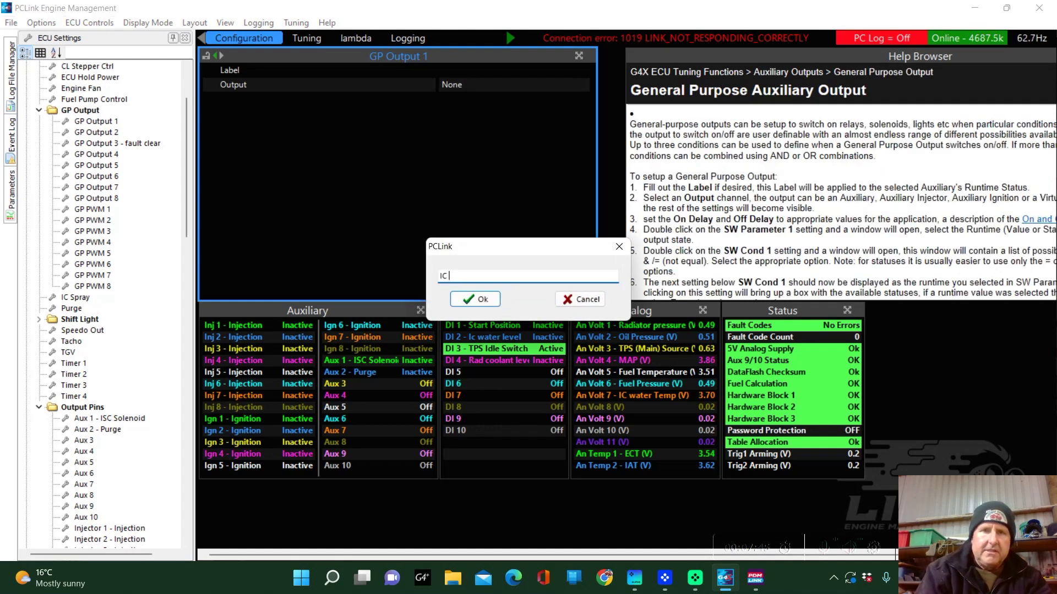
{"action": "type", "text": " Pump"}
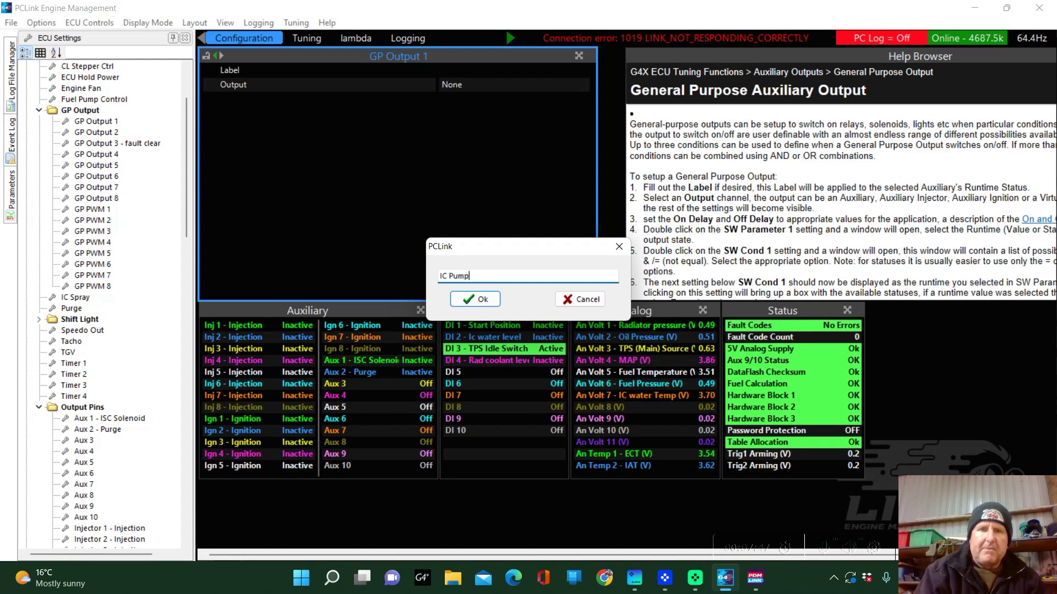
{"action": "left_click", "coordinate": [480, 300]}
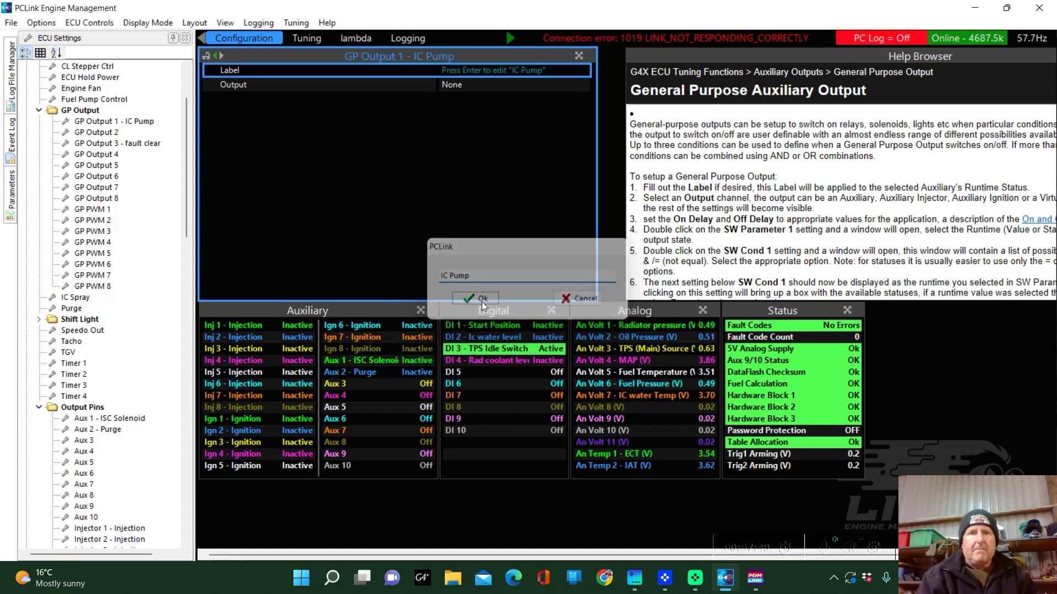
Step: Set GP Output 1's output to CAN Aux 3
{"action": "double_click", "coordinate": [455, 82]}
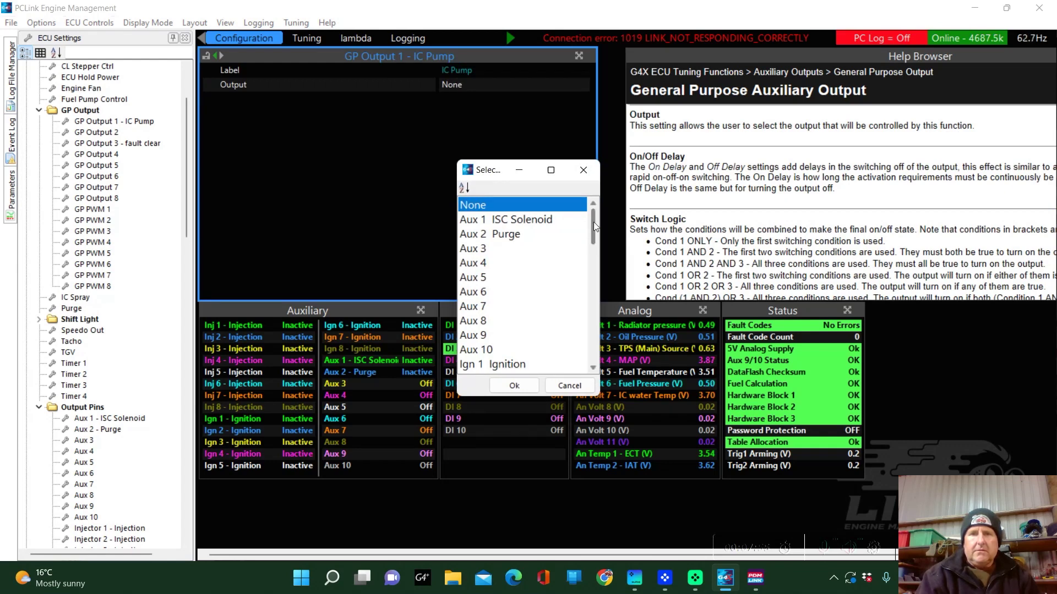
{"action": "left_click_drag", "start_coordinate": [594, 227], "coordinate": [597, 276]}
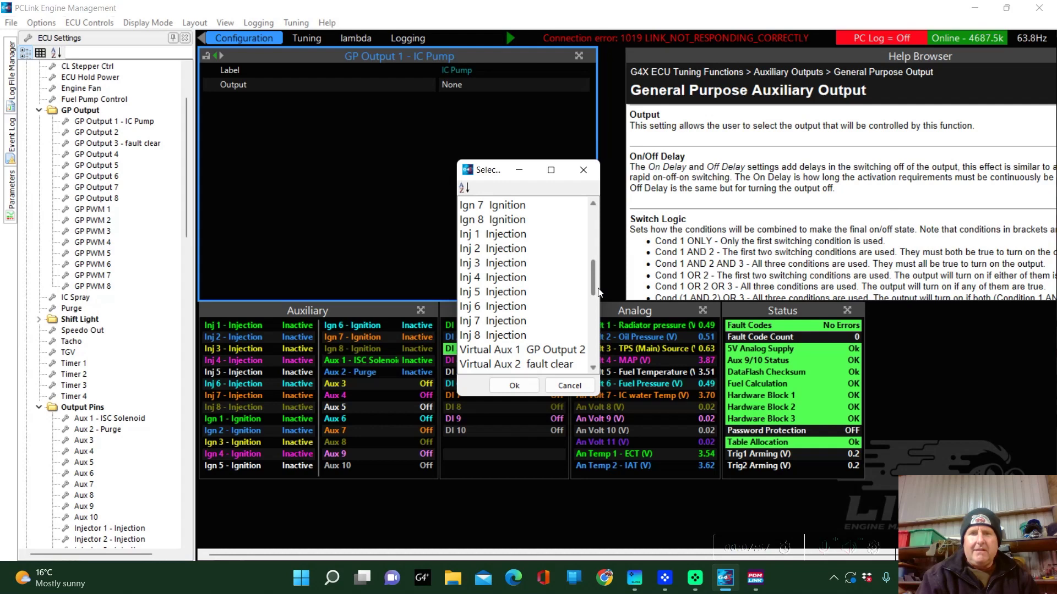
{"action": "left_click_drag", "start_coordinate": [593, 277], "coordinate": [570, 317]}
{"action": "left_click", "coordinate": [507, 322]}
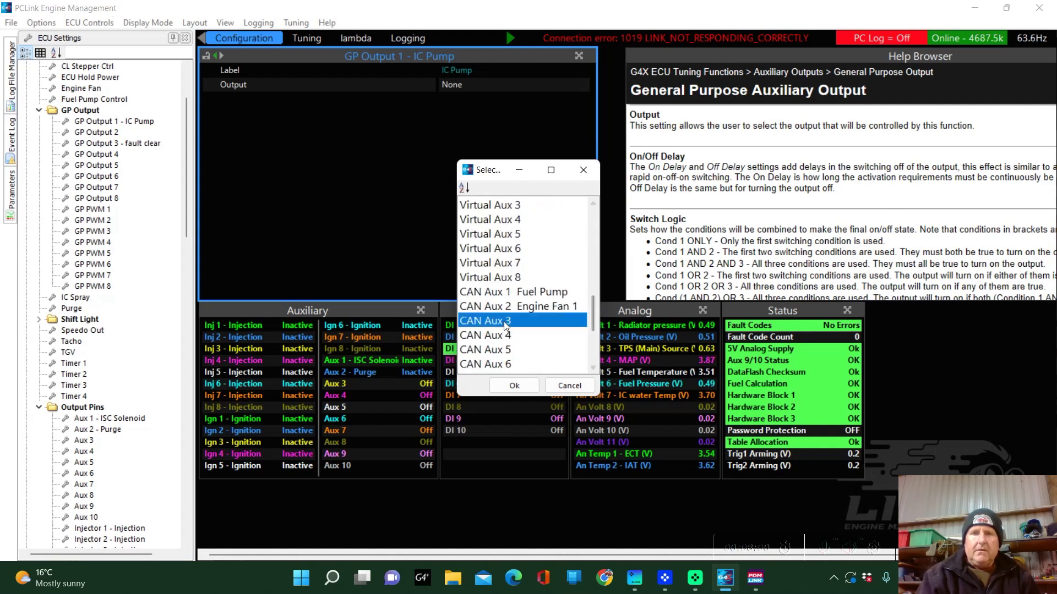
{"action": "left_click", "coordinate": [512, 386]}
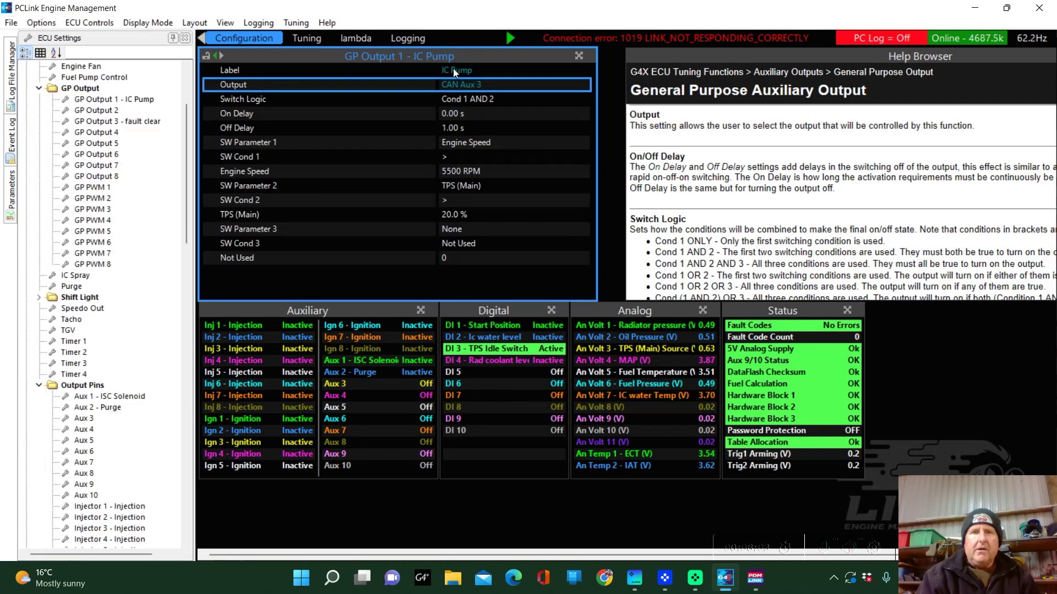
Step: Set the IC Pump's Engine Speed switching threshold to 500 RPM
{"action": "left_click", "coordinate": [448, 100]}
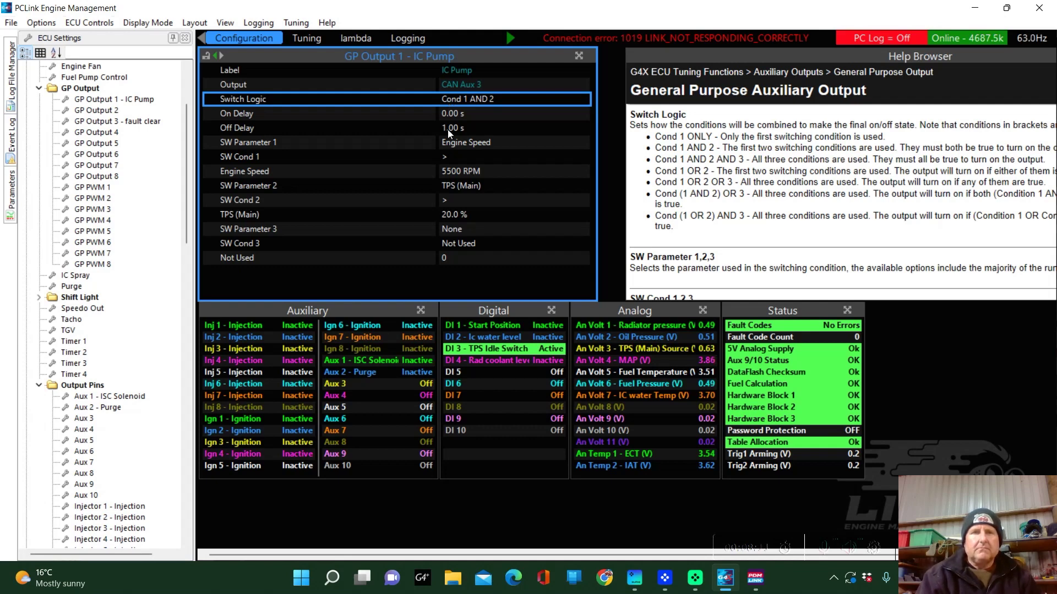
{"action": "left_click", "coordinate": [447, 159]}
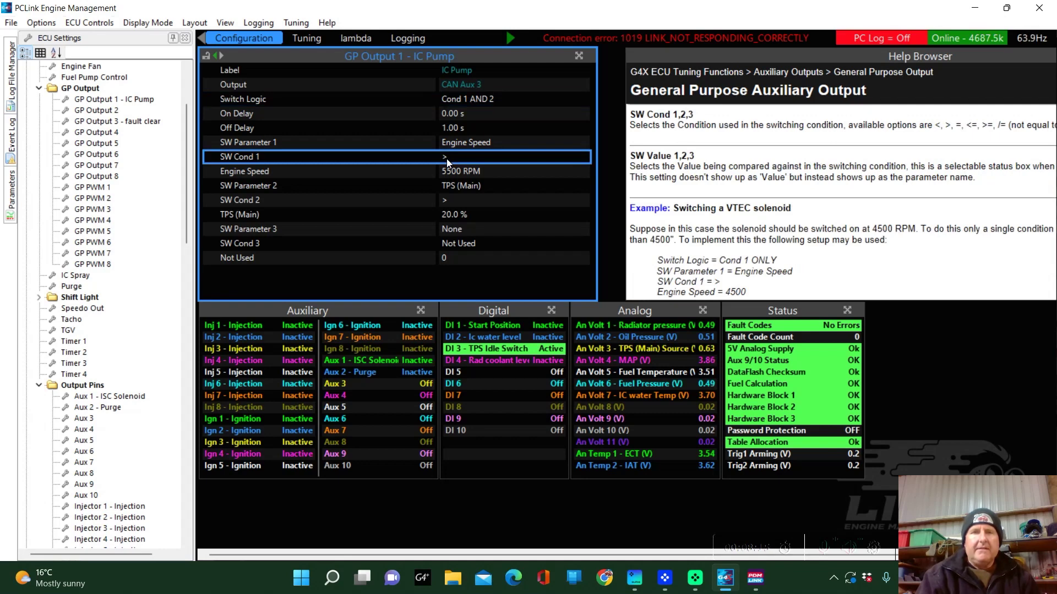
{"action": "left_click", "coordinate": [451, 171]}
{"action": "double_click", "coordinate": [451, 171]}
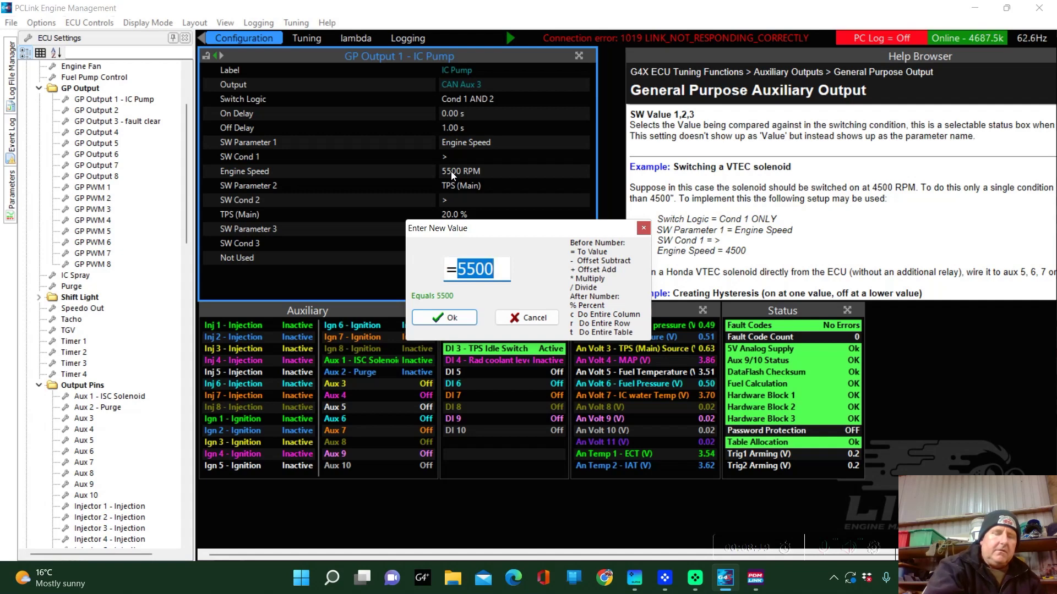
{"action": "type", "text": "500"}
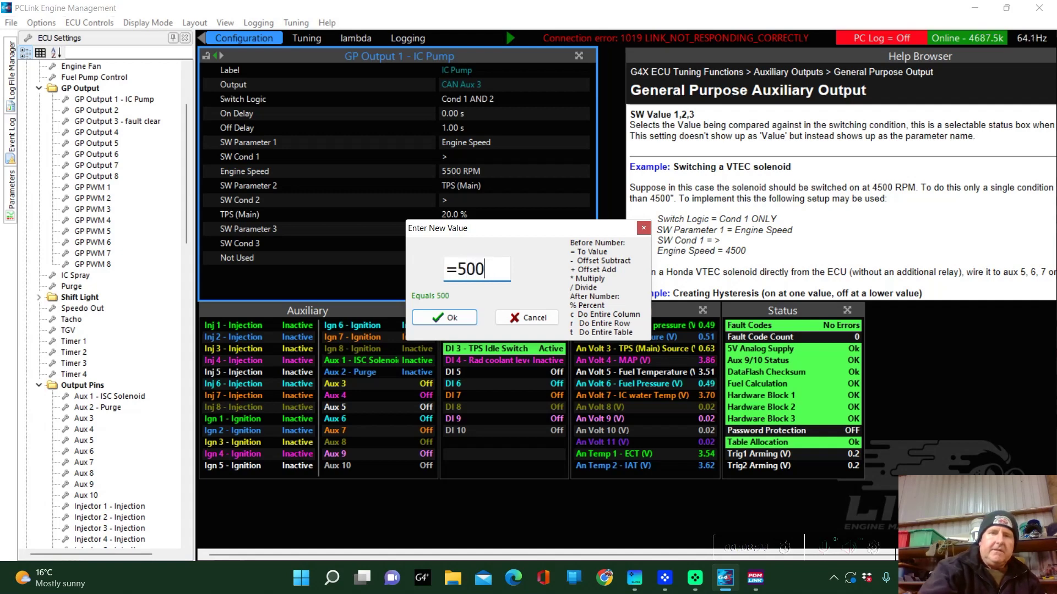
{"action": "key", "text": "Return"}
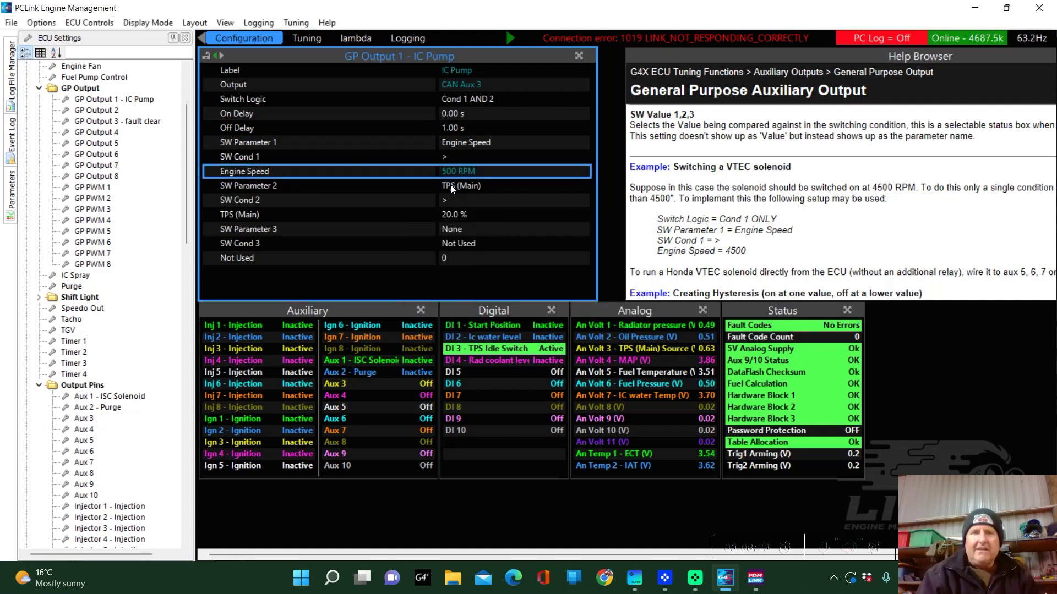
Step: Change SW Parameter 2 to IAT with a 25 °C threshold
{"action": "left_click", "coordinate": [451, 188]}
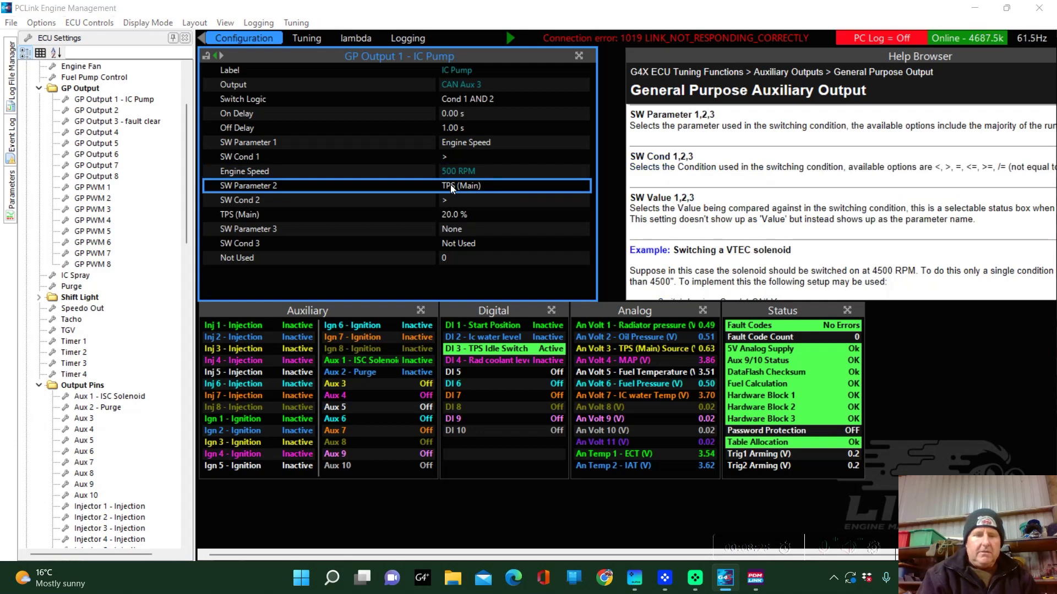
{"action": "double_click", "coordinate": [451, 188]}
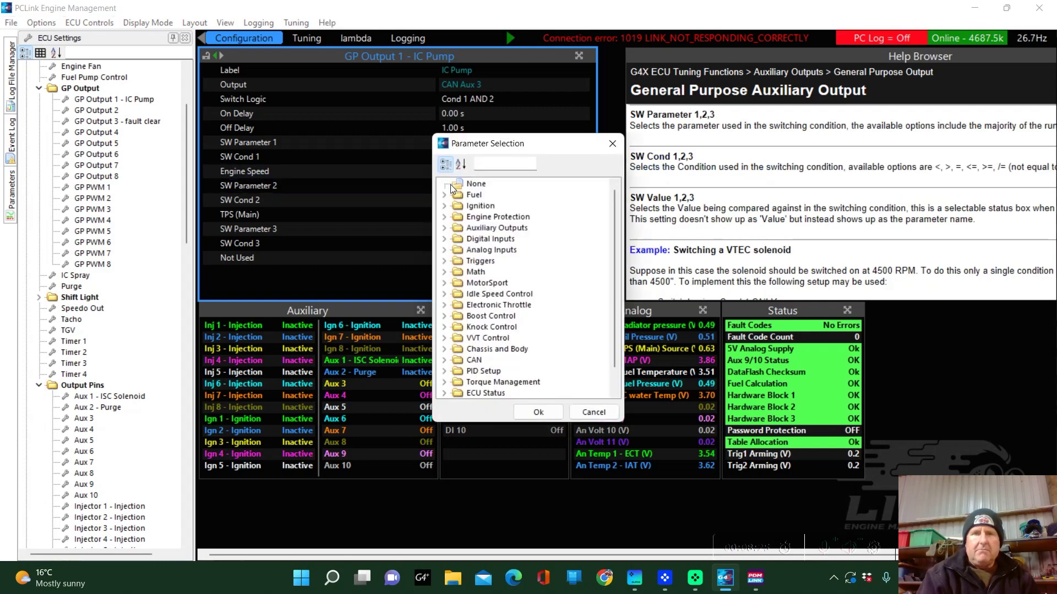
{"action": "left_click", "coordinate": [444, 251]}
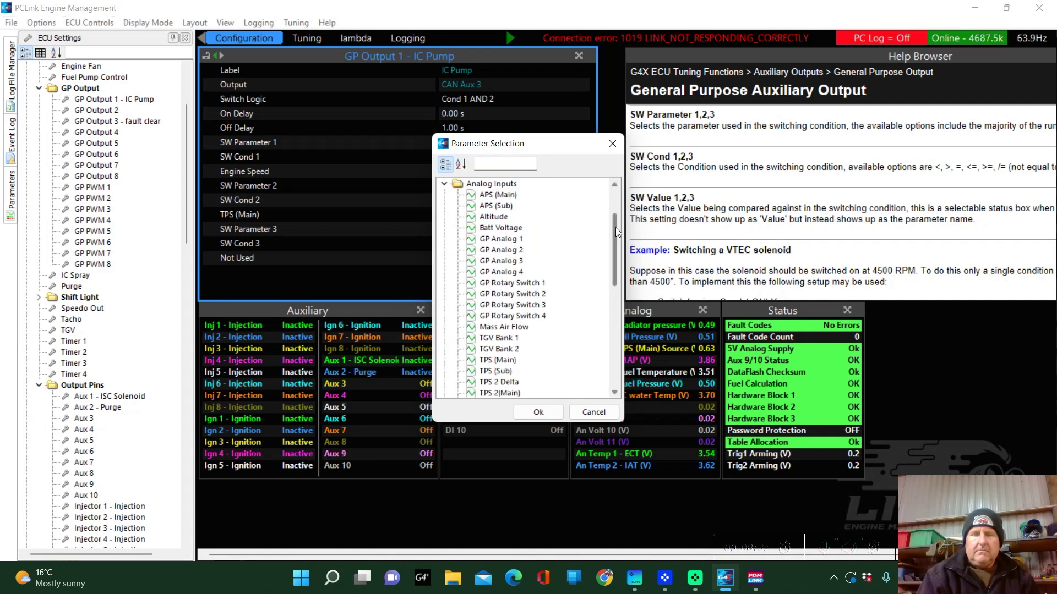
{"action": "left_click_drag", "start_coordinate": [615, 227], "coordinate": [613, 324]}
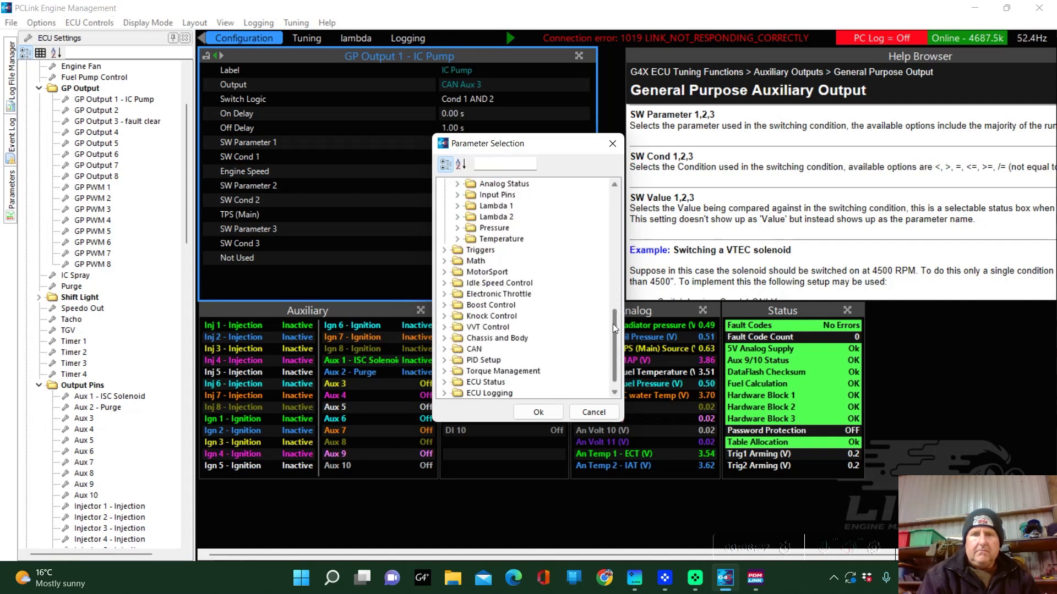
{"action": "left_click", "coordinate": [457, 239]}
{"action": "left_click", "coordinate": [497, 327]}
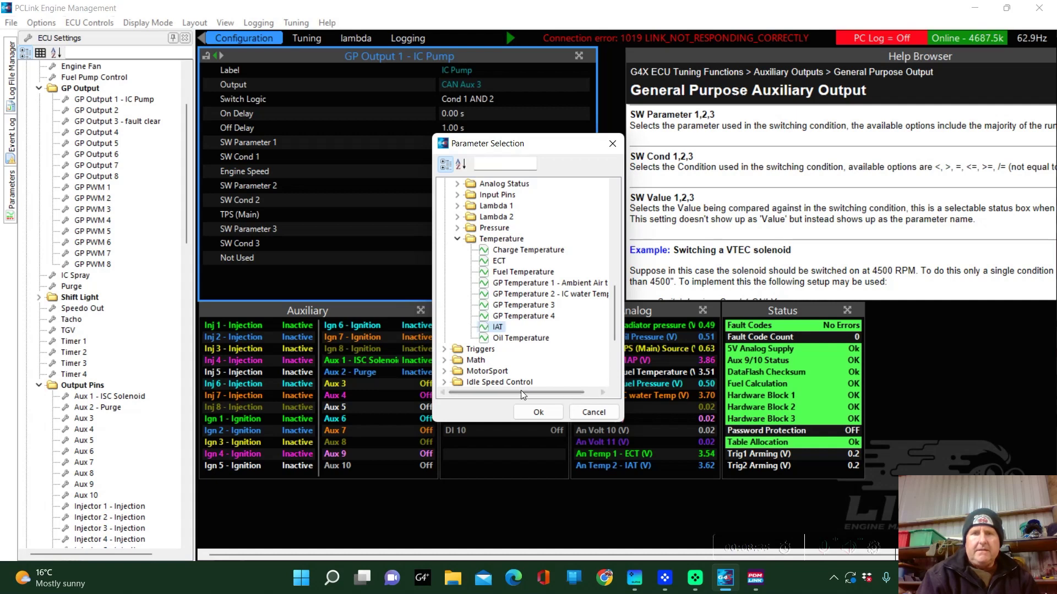
{"action": "left_click", "coordinate": [536, 413]}
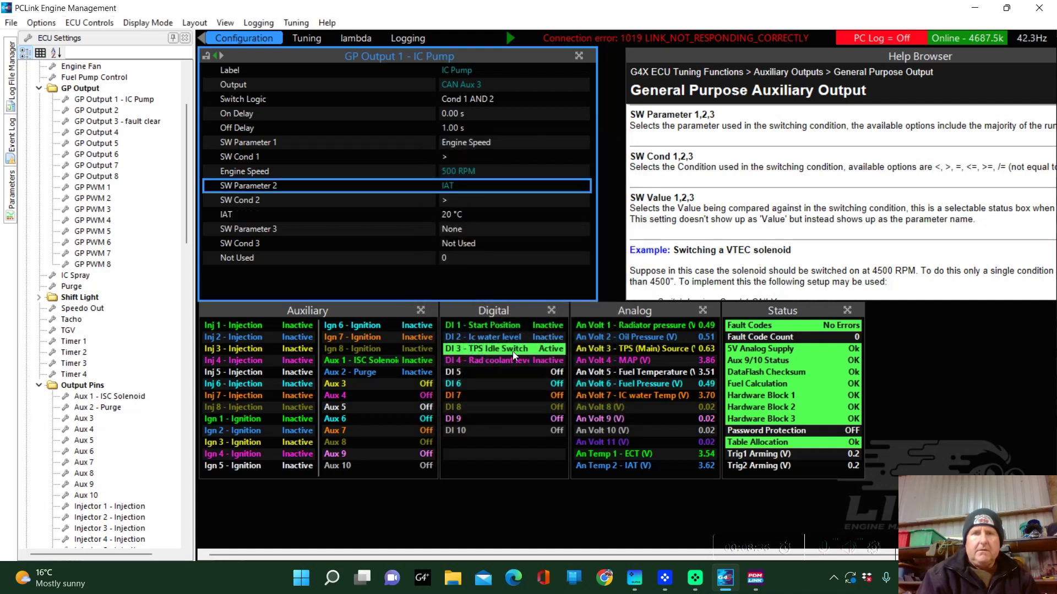
{"action": "double_click", "coordinate": [448, 216]}
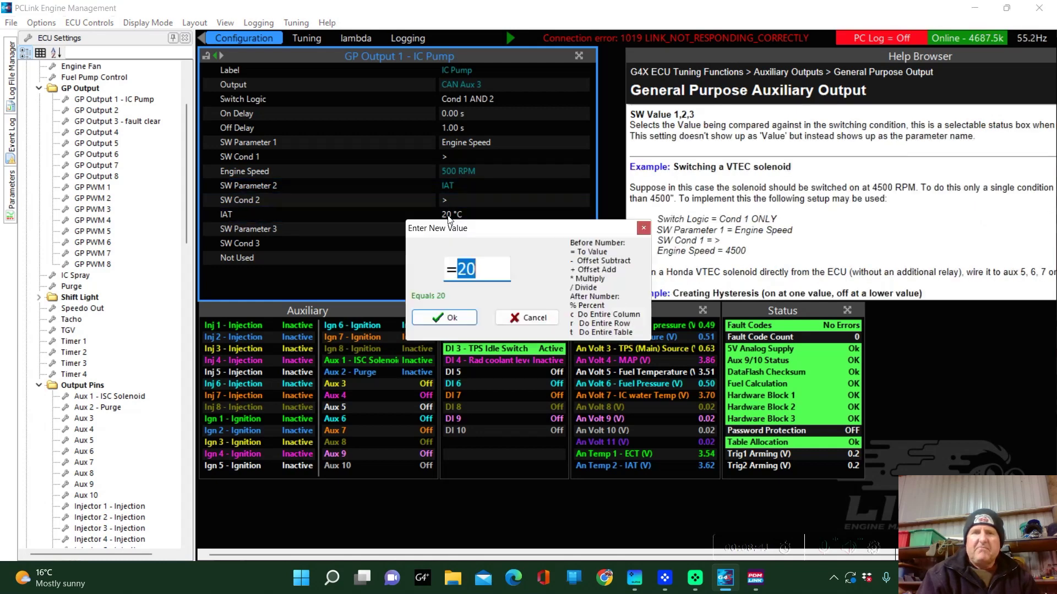
{"action": "type", "text": "25"}
{"action": "key", "text": "Return"}
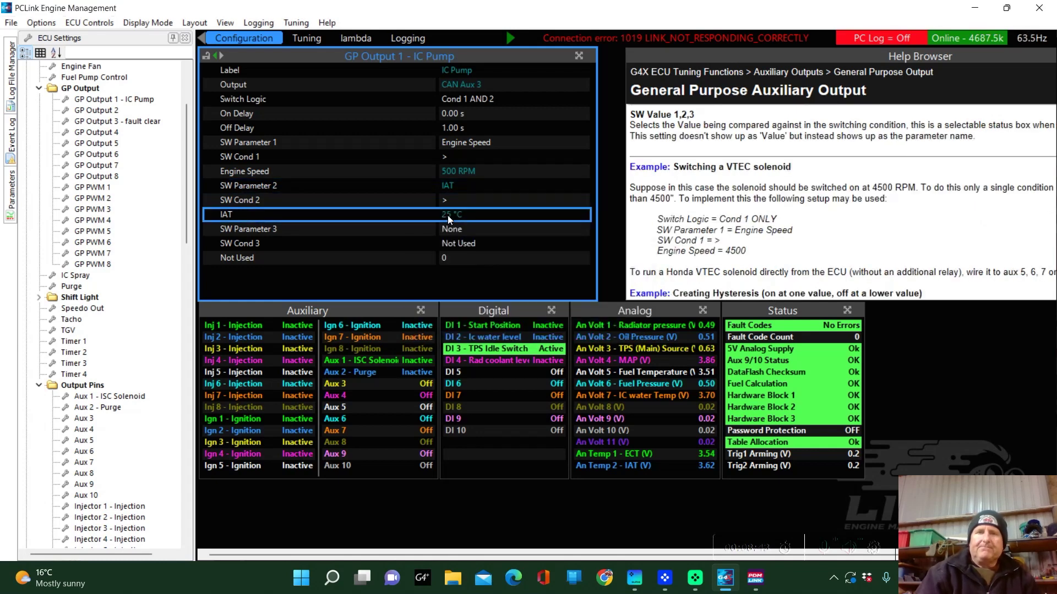
Step: Store the IC Pump output settings to the ECU, then expand Digital Inputs and Input Pins in the settings tree
{"action": "left_click", "coordinate": [89, 22]}
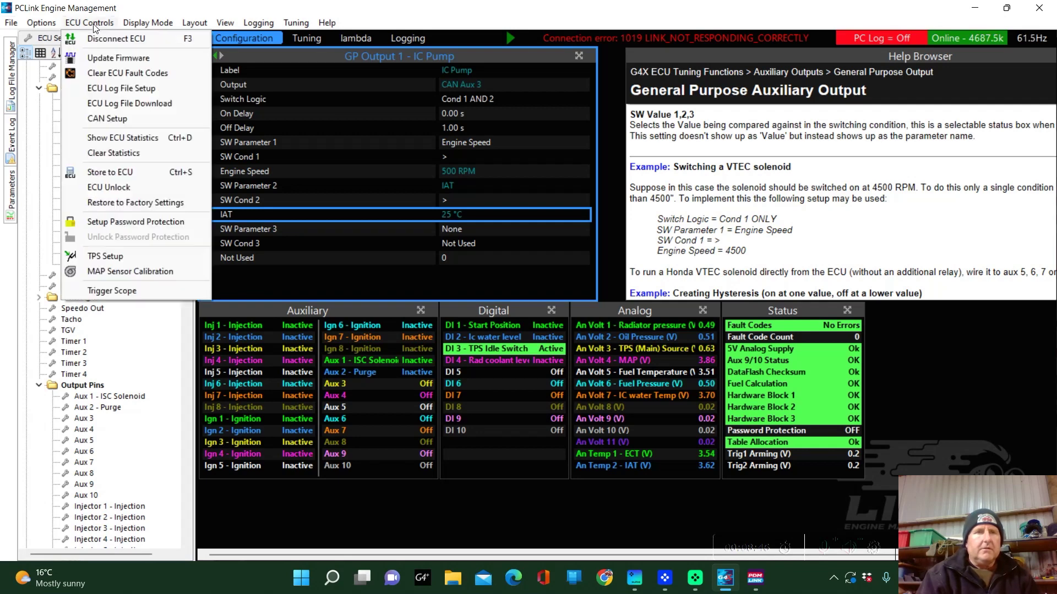
{"action": "left_click", "coordinate": [100, 173]}
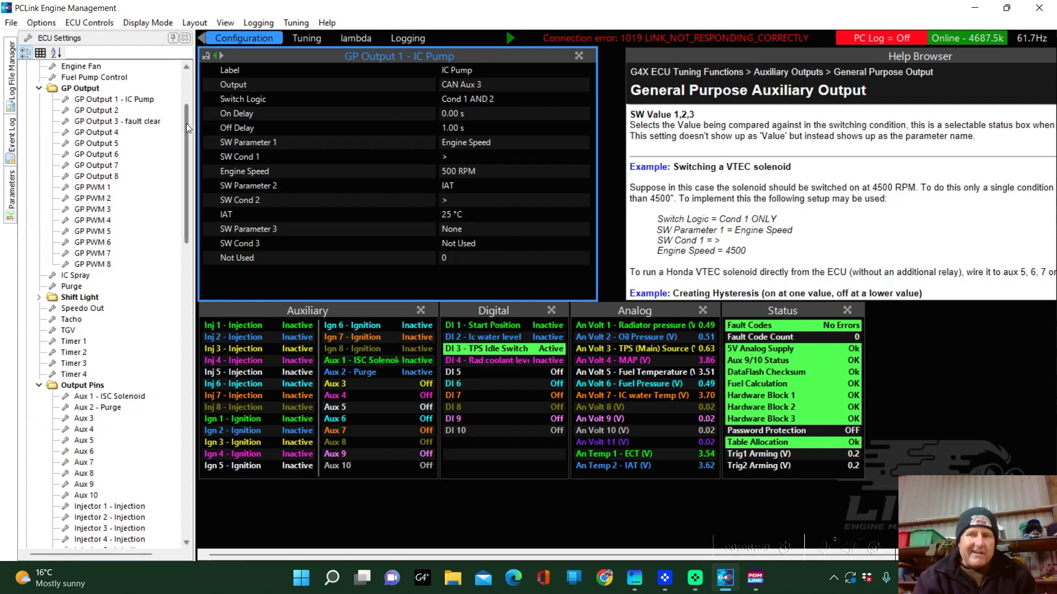
{"action": "left_click_drag", "start_coordinate": [186, 126], "coordinate": [180, 302]}
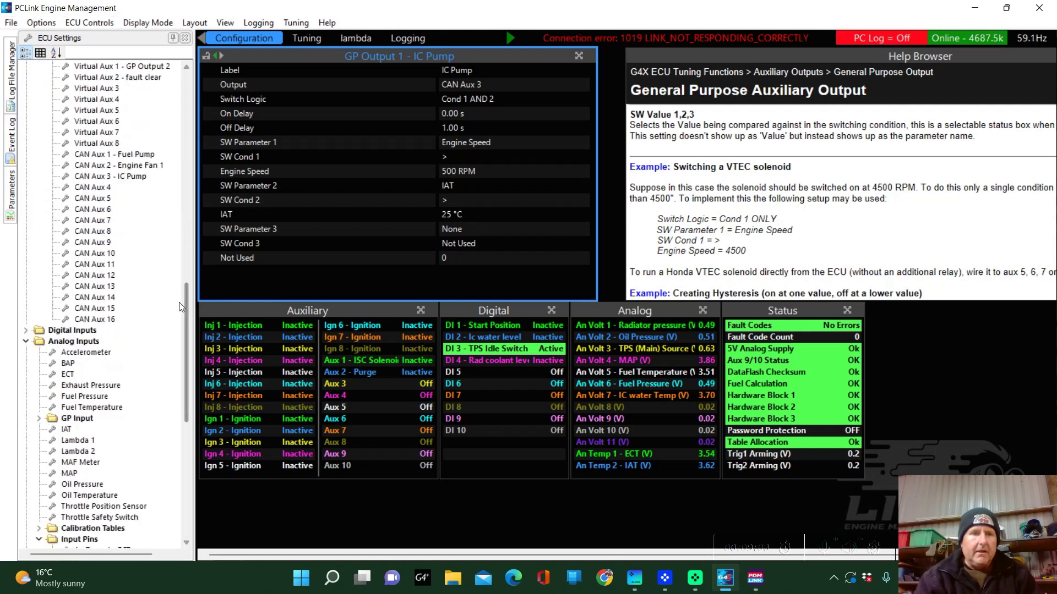
{"action": "left_click", "coordinate": [26, 341]}
{"action": "left_click", "coordinate": [26, 330]}
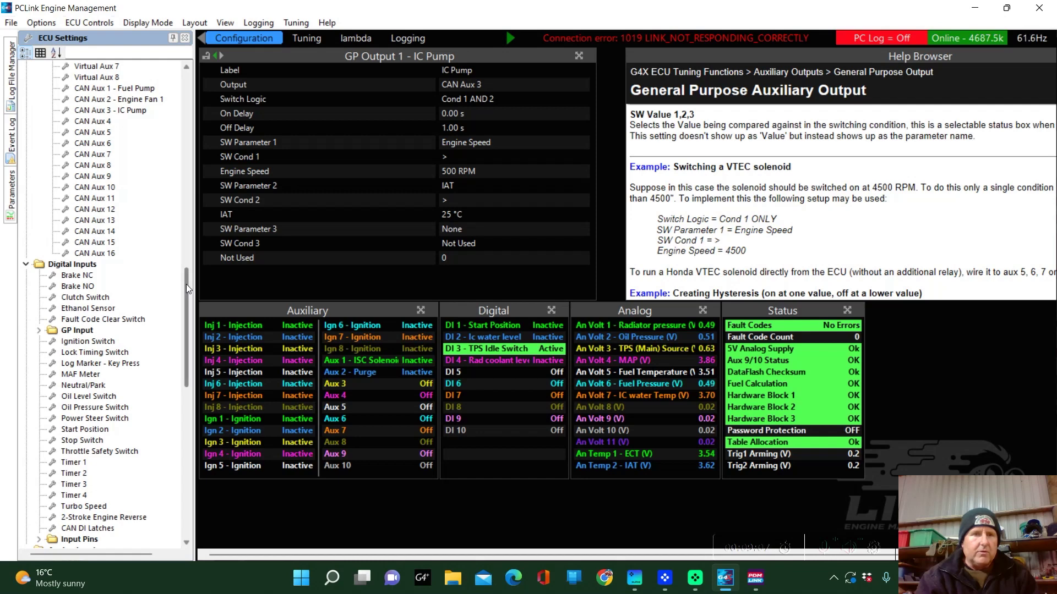
{"action": "left_click_drag", "start_coordinate": [186, 284], "coordinate": [189, 367]}
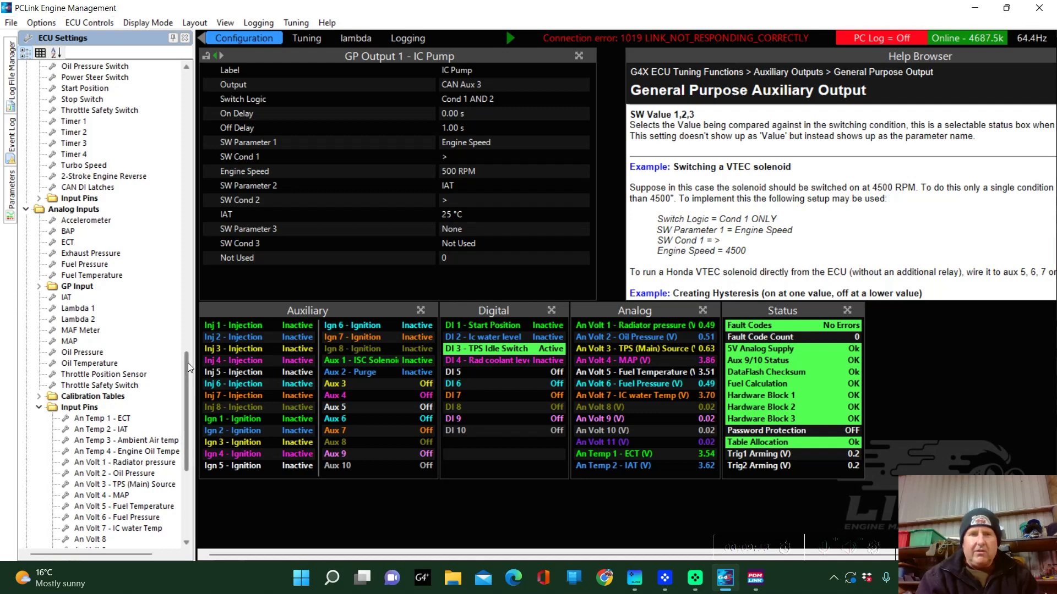
{"action": "left_click_drag", "start_coordinate": [187, 362], "coordinate": [176, 458]}
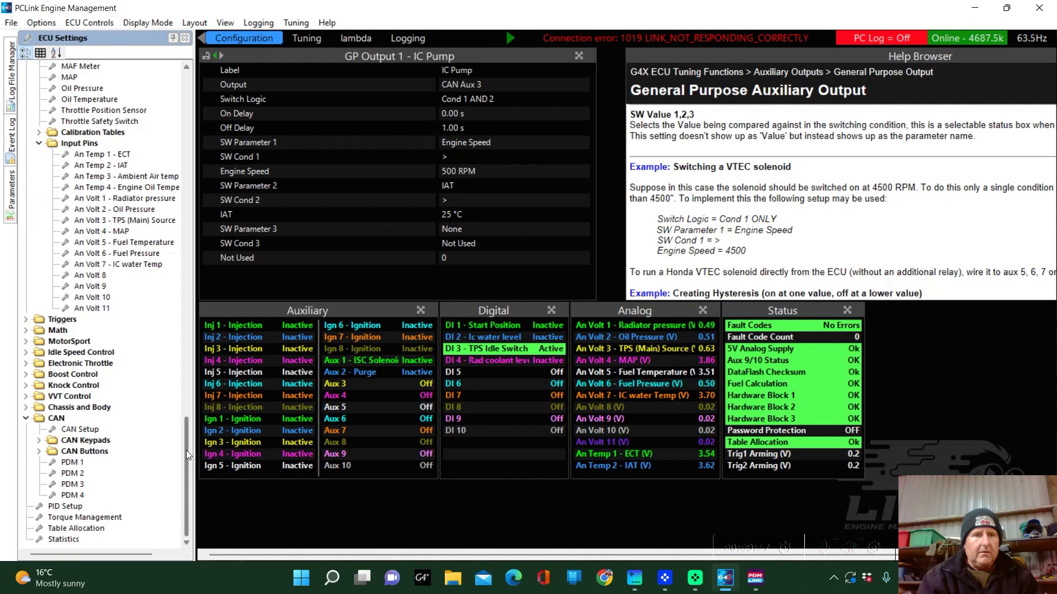
{"action": "left_click_drag", "start_coordinate": [186, 450], "coordinate": [212, 309]}
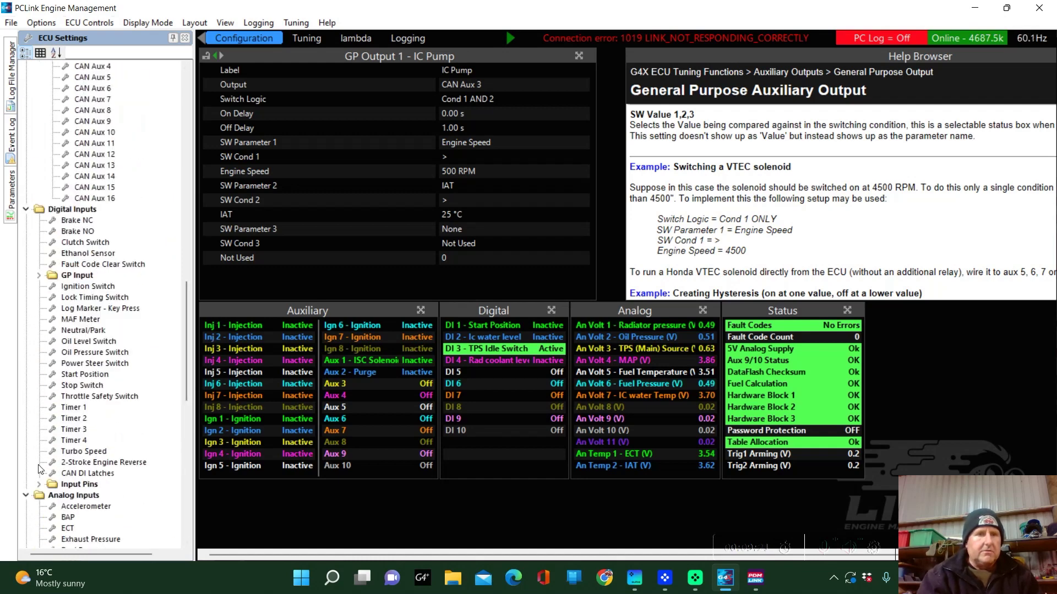
{"action": "left_click", "coordinate": [39, 484]}
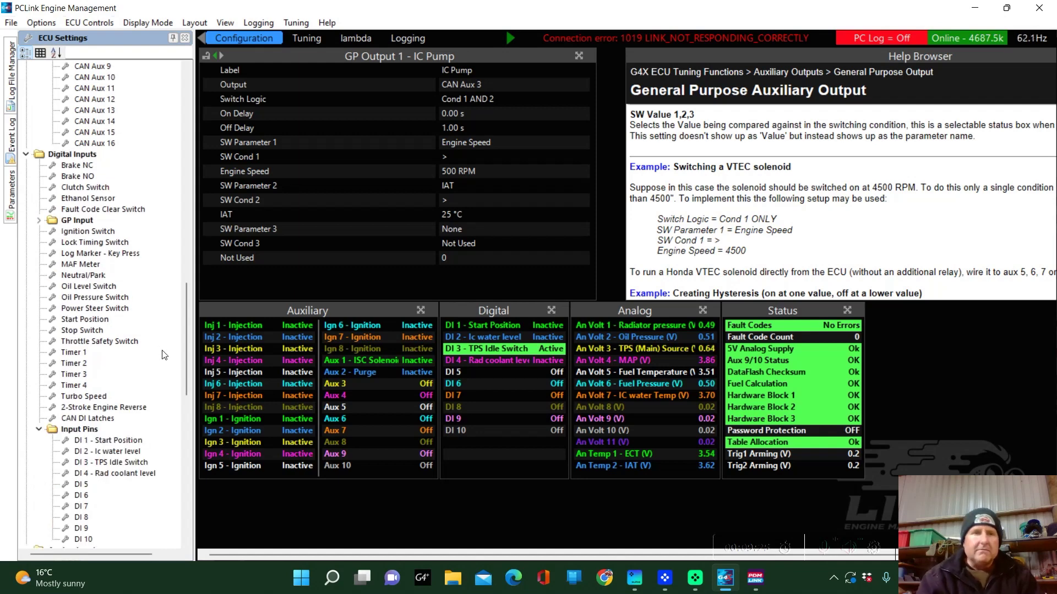
{"action": "left_click_drag", "start_coordinate": [187, 316], "coordinate": [185, 486]}
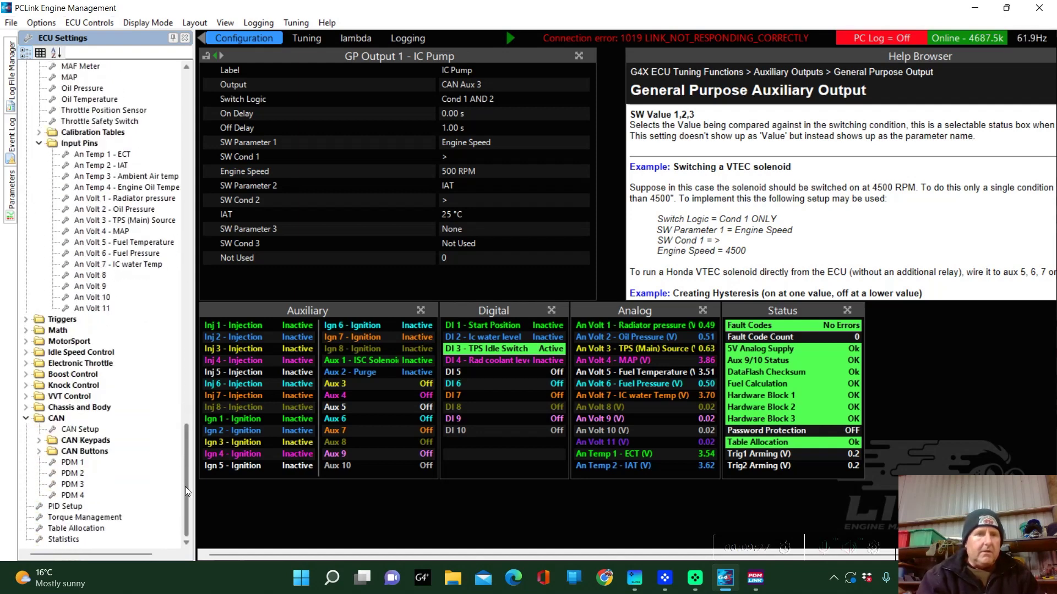
Step: Open Chassis and Body > Starter Control and set Start Switch Mode to Normal
{"action": "double_click", "coordinate": [54, 408]}
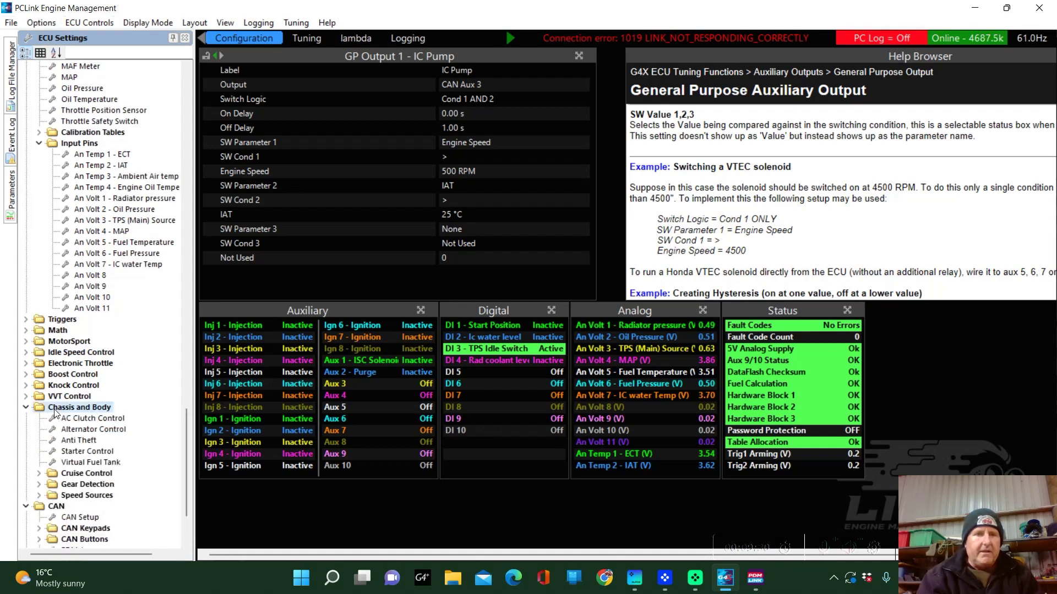
{"action": "double_click", "coordinate": [73, 452]}
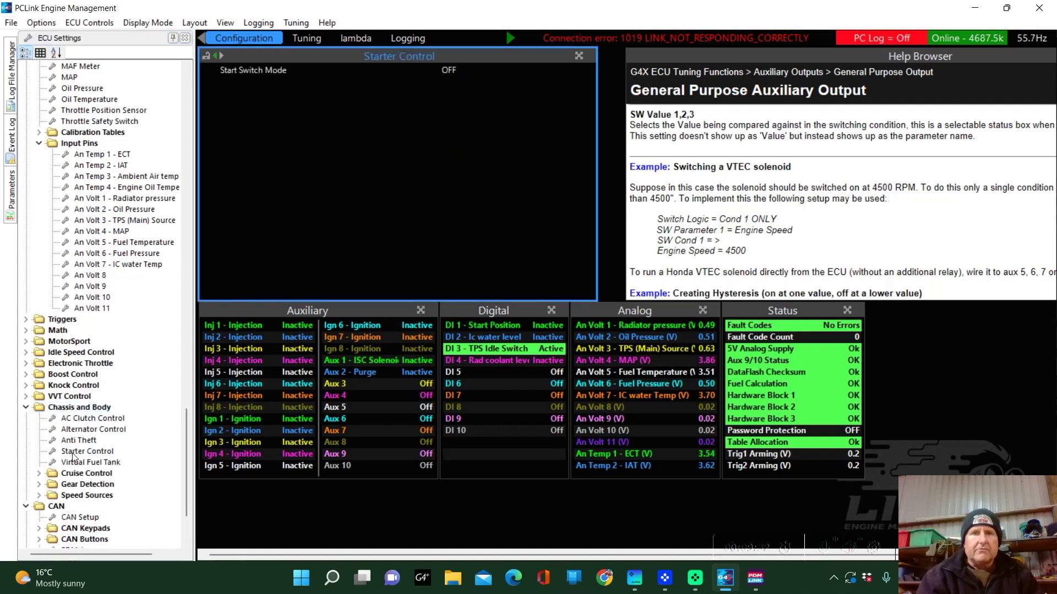
{"action": "double_click", "coordinate": [451, 70]}
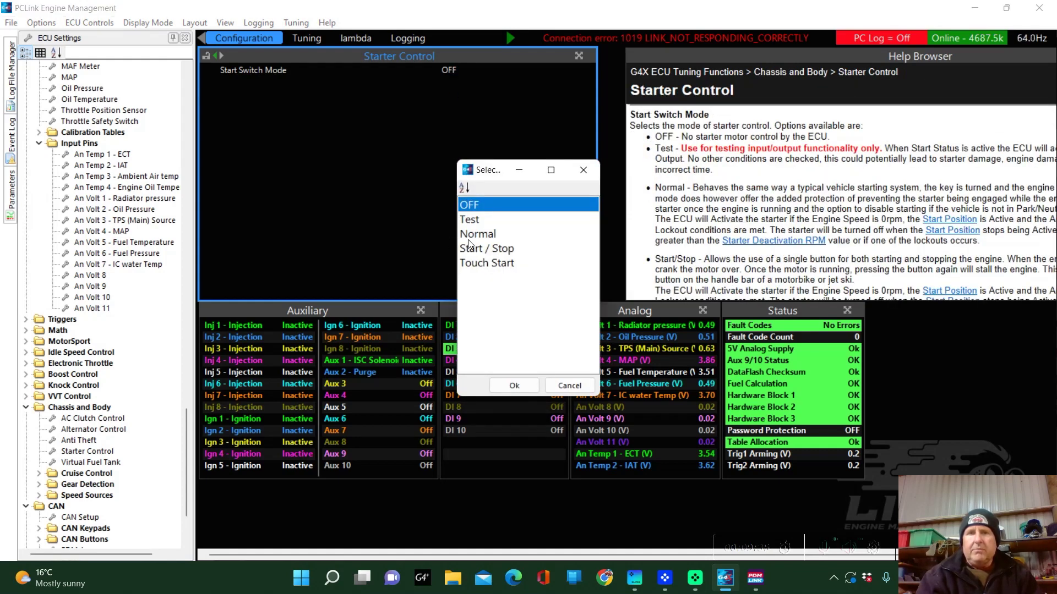
{"action": "left_click", "coordinate": [498, 231]}
{"action": "left_click", "coordinate": [507, 386]}
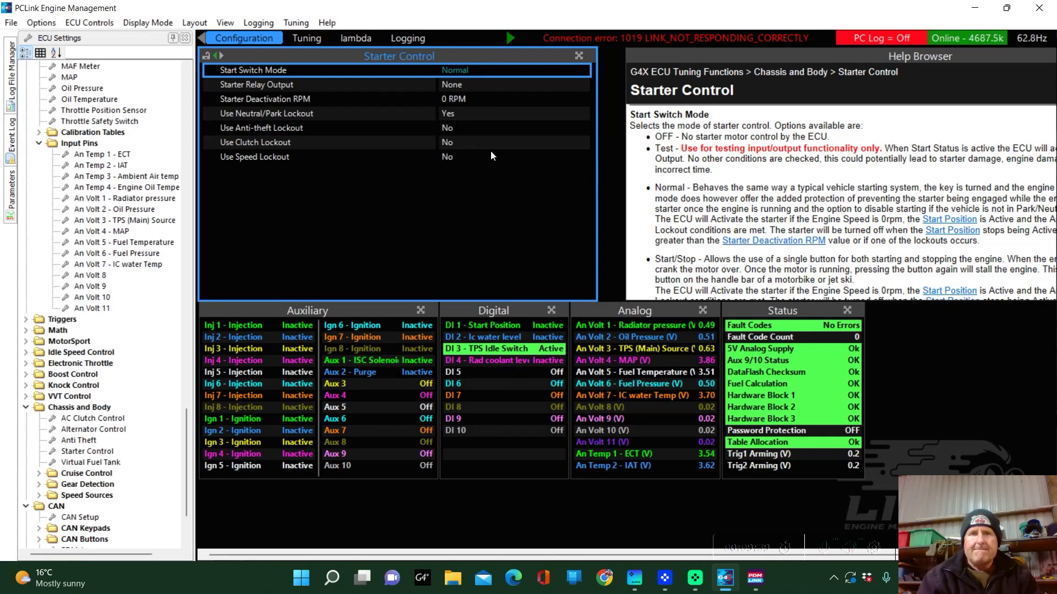
Step: Set Starter Deactivation RPM to 250
{"action": "left_click", "coordinate": [452, 104]}
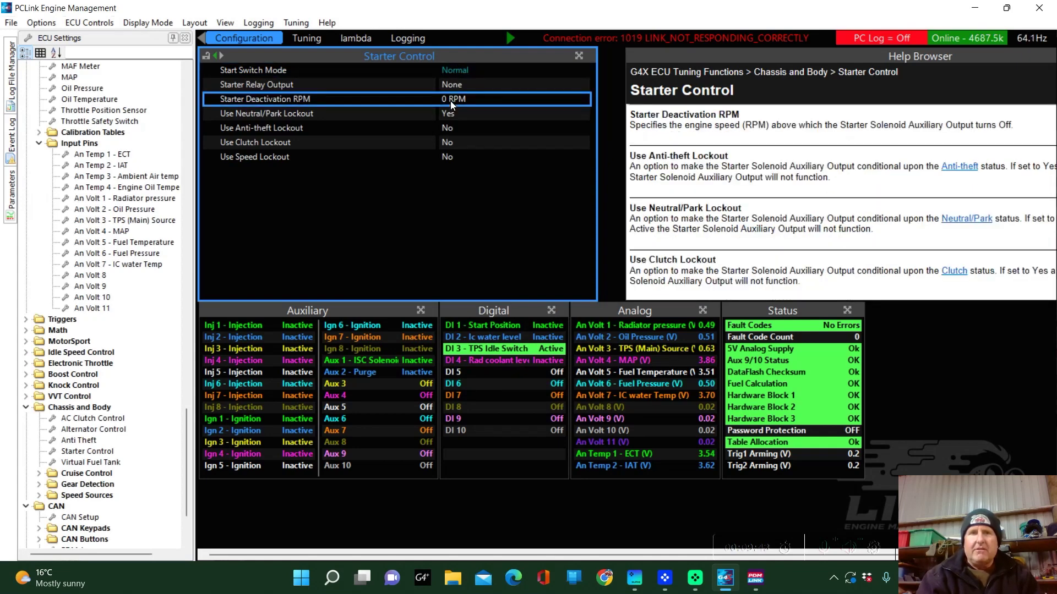
{"action": "double_click", "coordinate": [452, 104]}
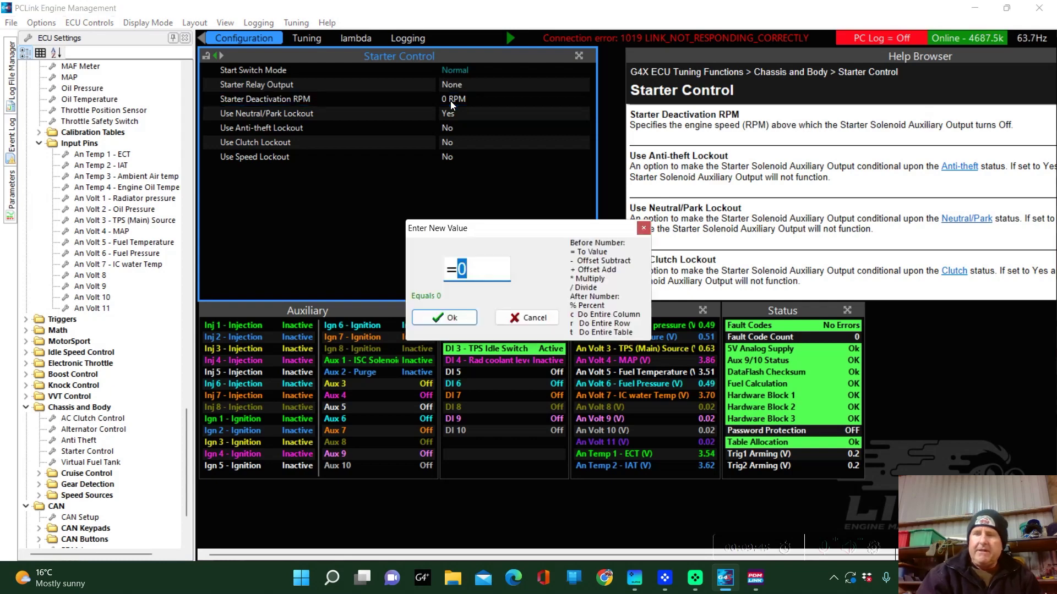
{"action": "type", "text": "25"}
{"action": "key", "text": "Return"}
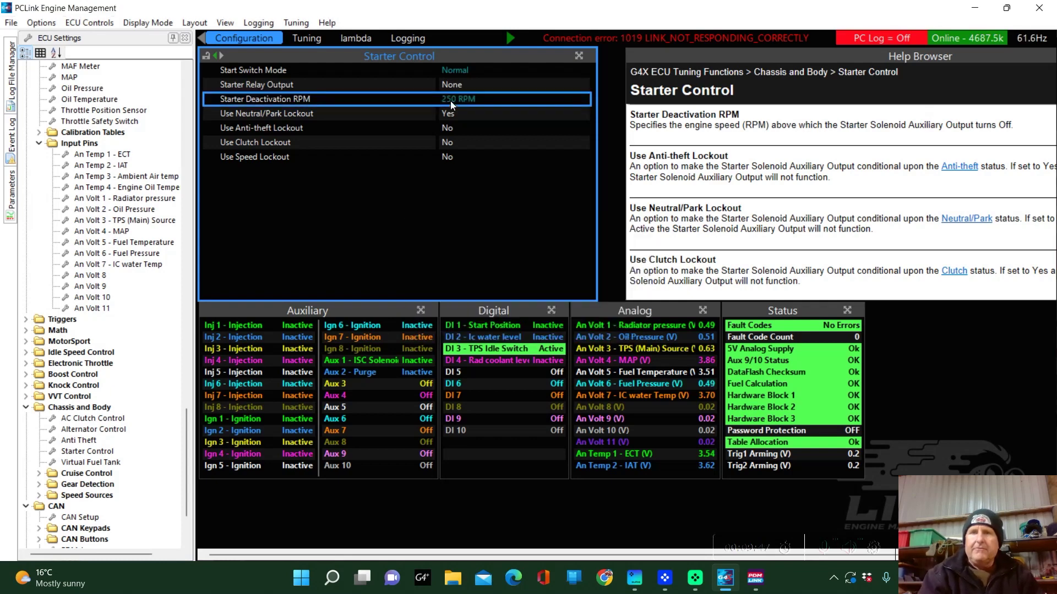
Step: Set the Starter Relay Output to CAN Aux 4
{"action": "left_click", "coordinate": [453, 87]}
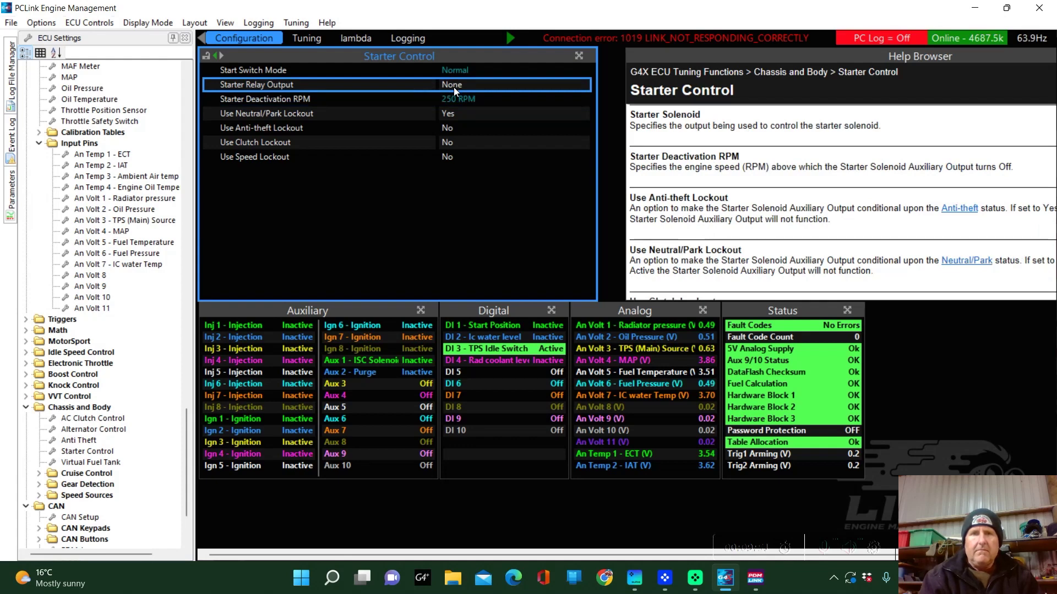
{"action": "left_click", "coordinate": [454, 87]}
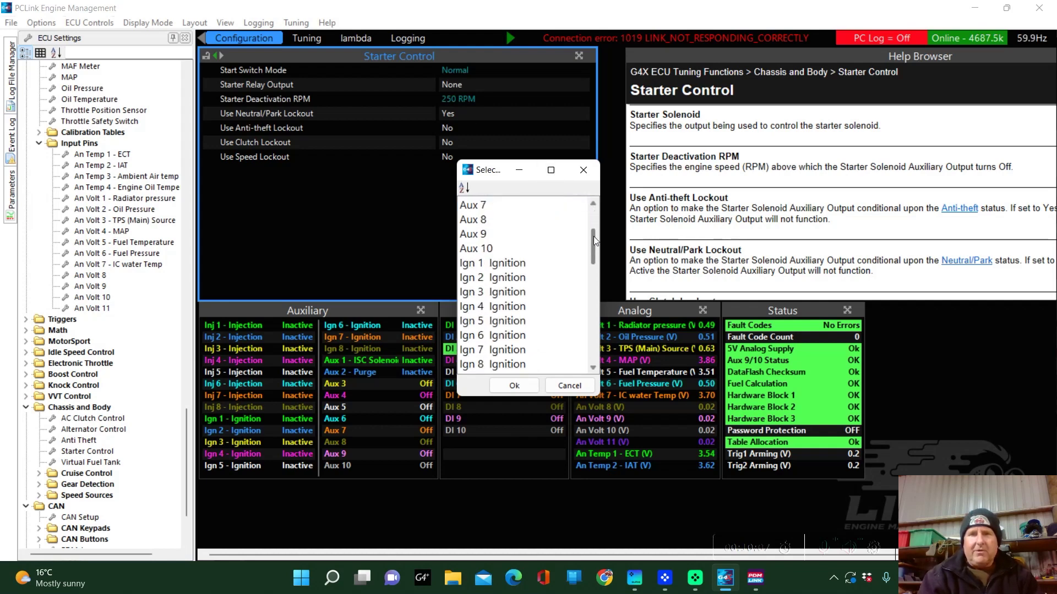
{"action": "left_click_drag", "start_coordinate": [594, 236], "coordinate": [589, 316]}
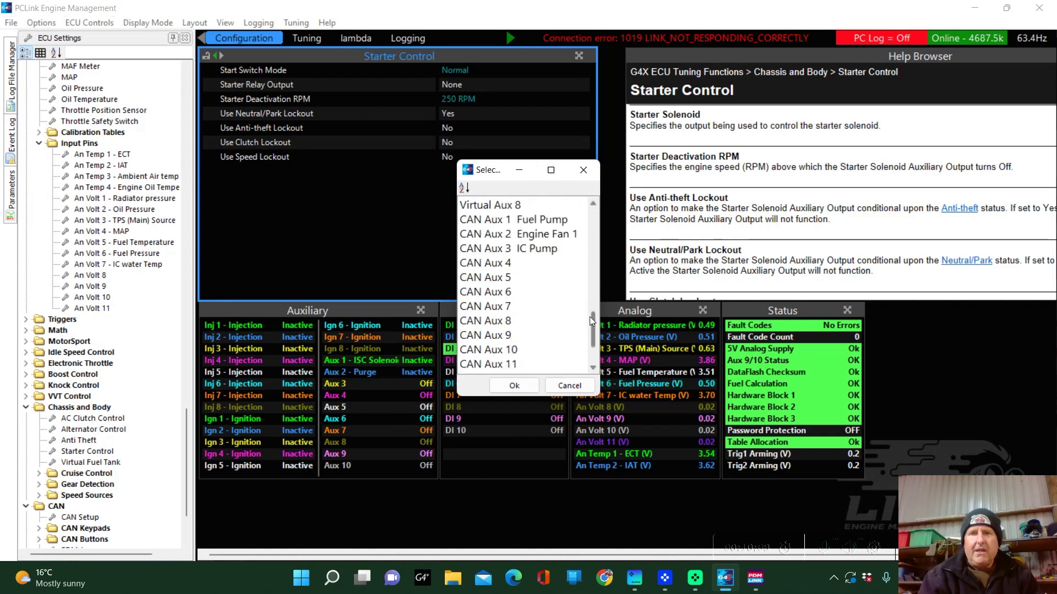
{"action": "left_click", "coordinate": [492, 263]}
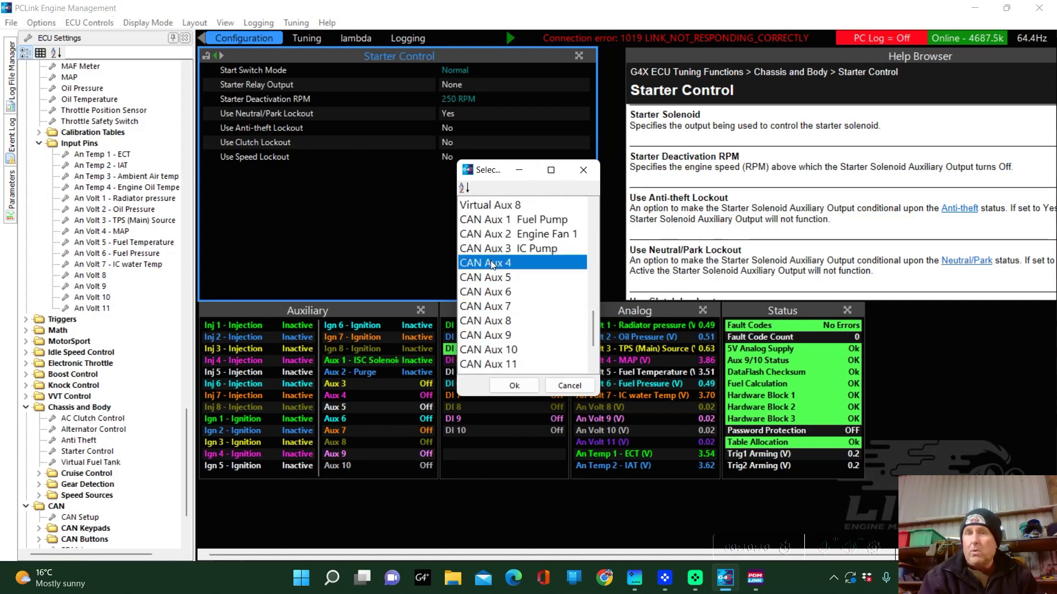
{"action": "left_click", "coordinate": [513, 386]}
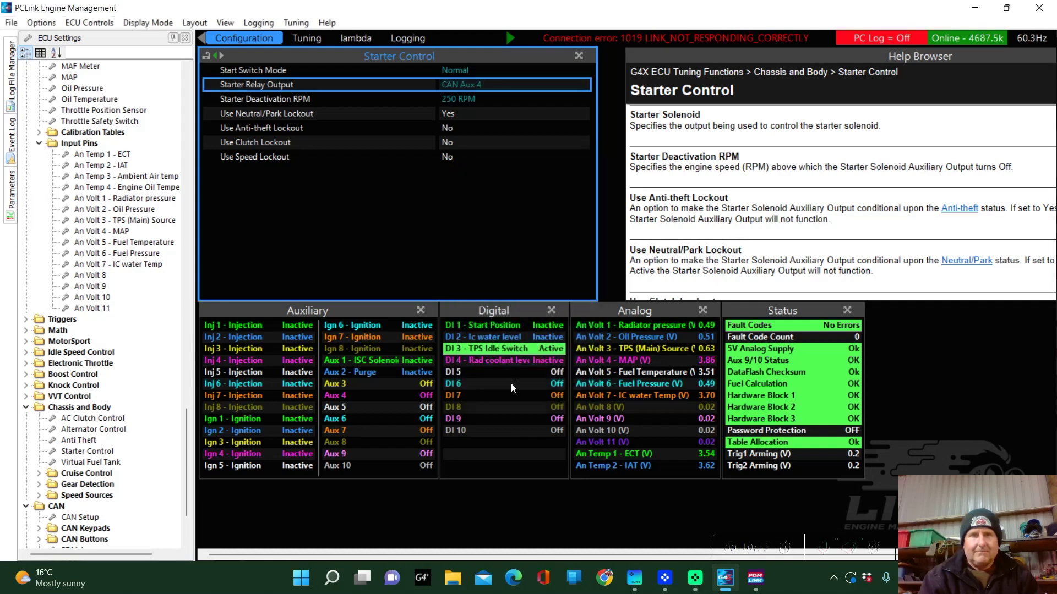
Step: Set Use Neutral/Park Lockout to No
{"action": "double_click", "coordinate": [454, 116]}
{"action": "left_click", "coordinate": [472, 206]}
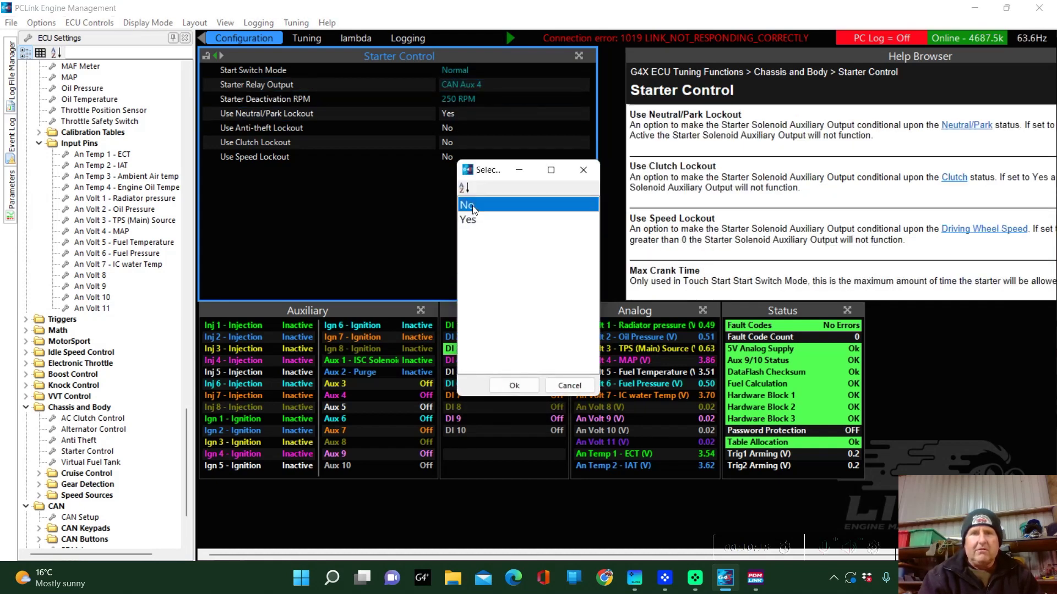
{"action": "left_click", "coordinate": [500, 385]}
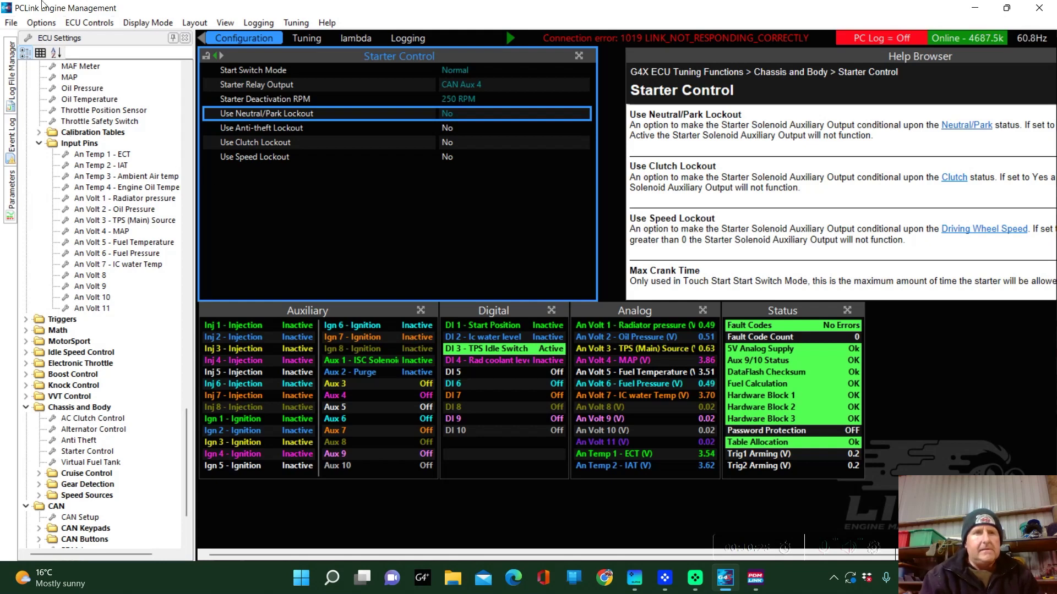
{"action": "left_click", "coordinate": [76, 23]}
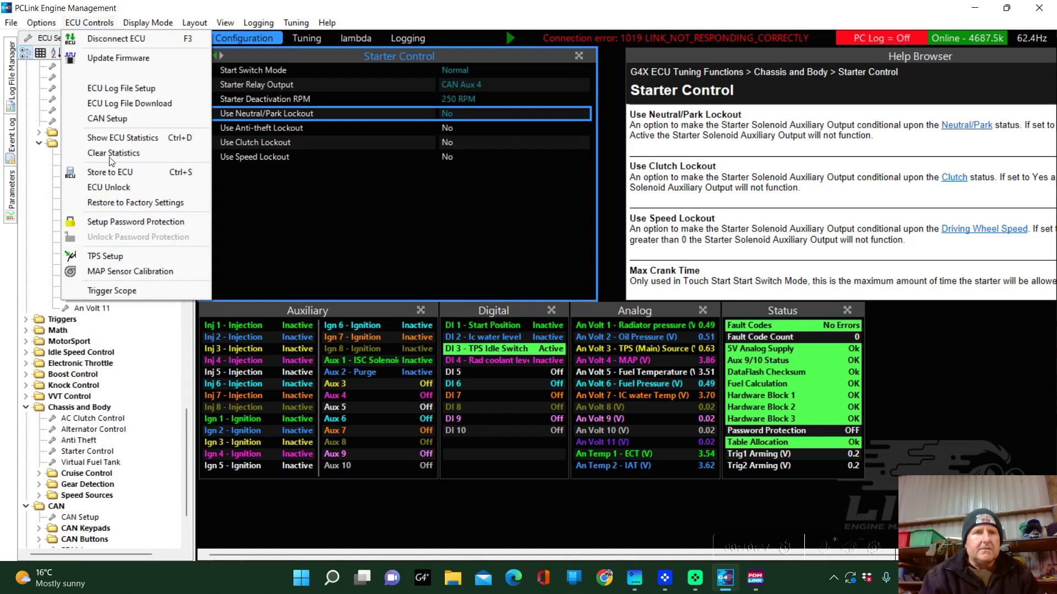
Step: Store the starter settings to the ECU and browse Save As to Tuning Maps > 1uz non VVti
{"action": "left_click", "coordinate": [116, 173]}
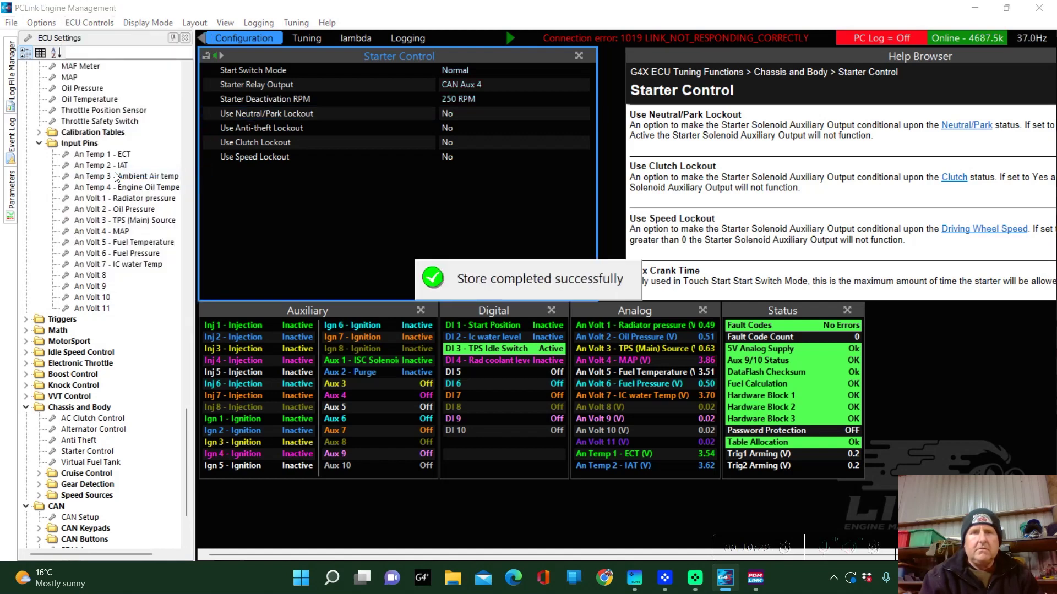
{"action": "left_click", "coordinate": [11, 25]}
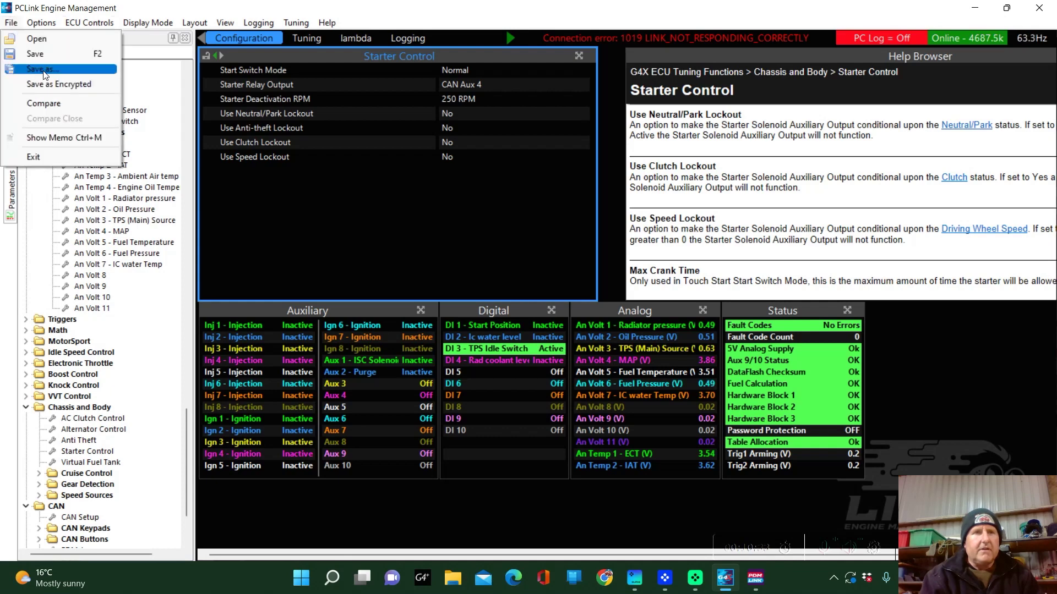
{"action": "left_click", "coordinate": [44, 69]}
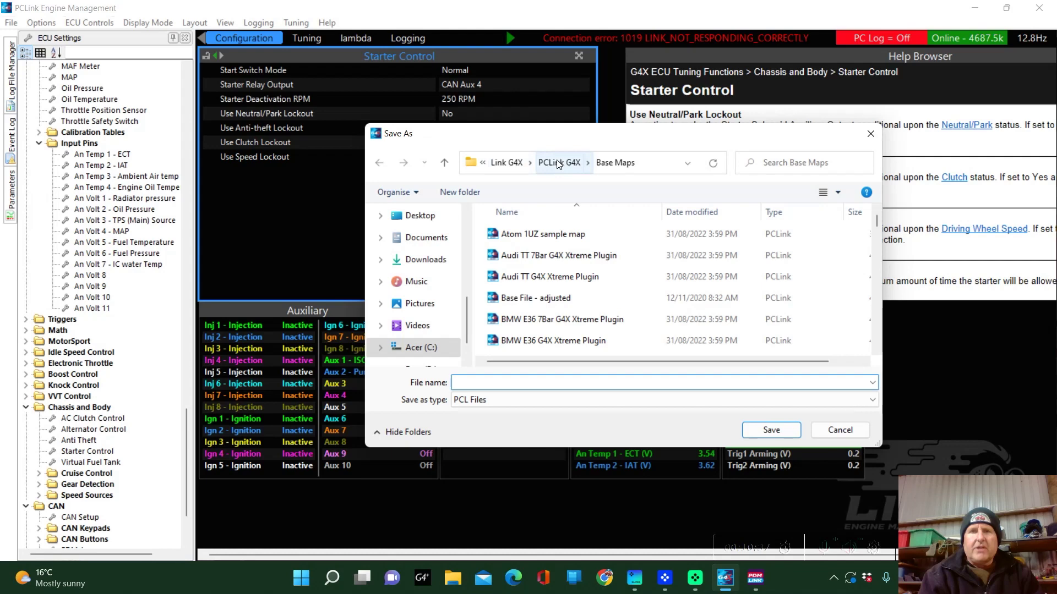
{"action": "left_click", "coordinate": [557, 161]}
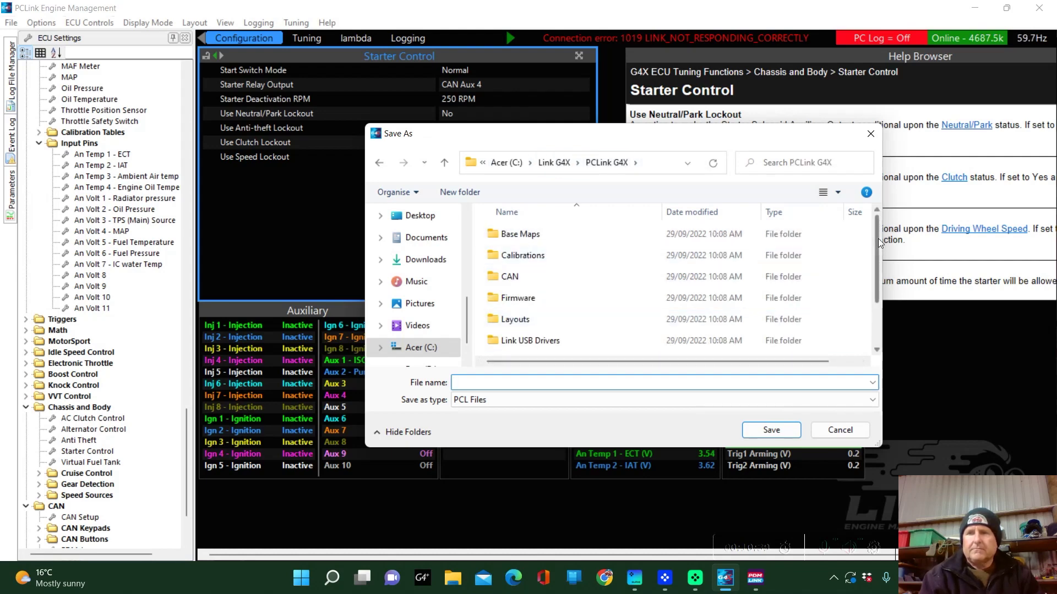
{"action": "scroll", "coordinate": [875, 259], "scroll_direction": "down", "scroll_amount": 1}
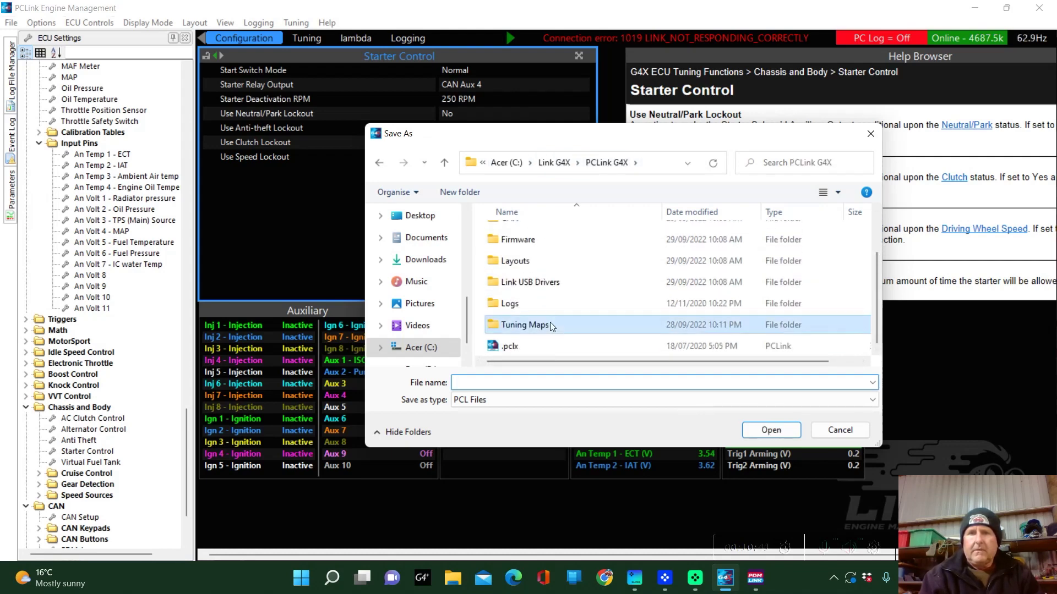
{"action": "double_click", "coordinate": [550, 323]}
{"action": "left_click", "coordinate": [530, 241]}
{"action": "double_click", "coordinate": [530, 240]}
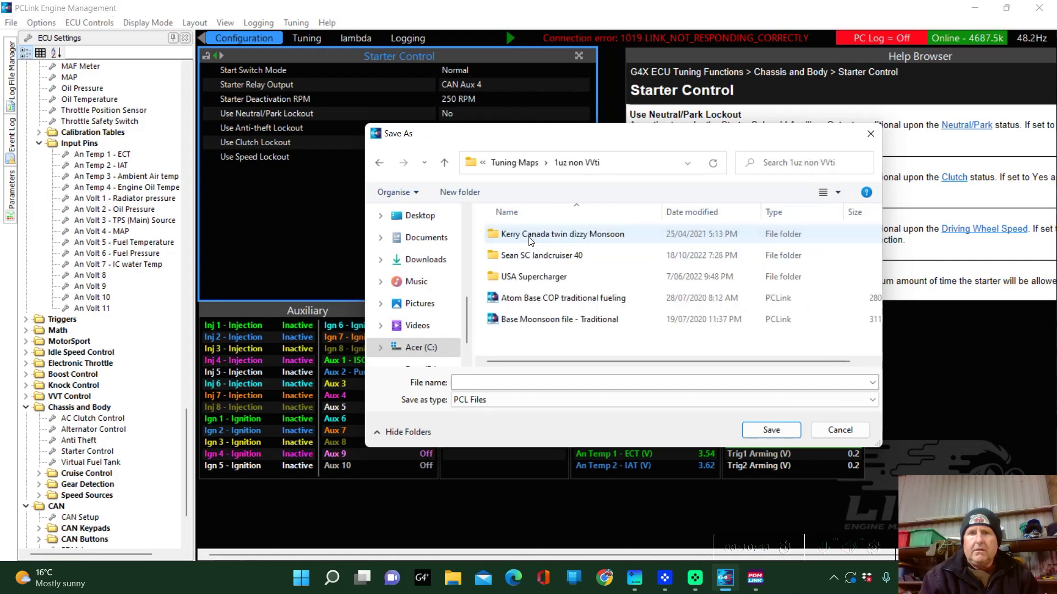
Step: Save the map as '06 video footage' in the landcruiser project folder
{"action": "left_click", "coordinate": [536, 255]}
{"action": "double_click", "coordinate": [536, 255]}
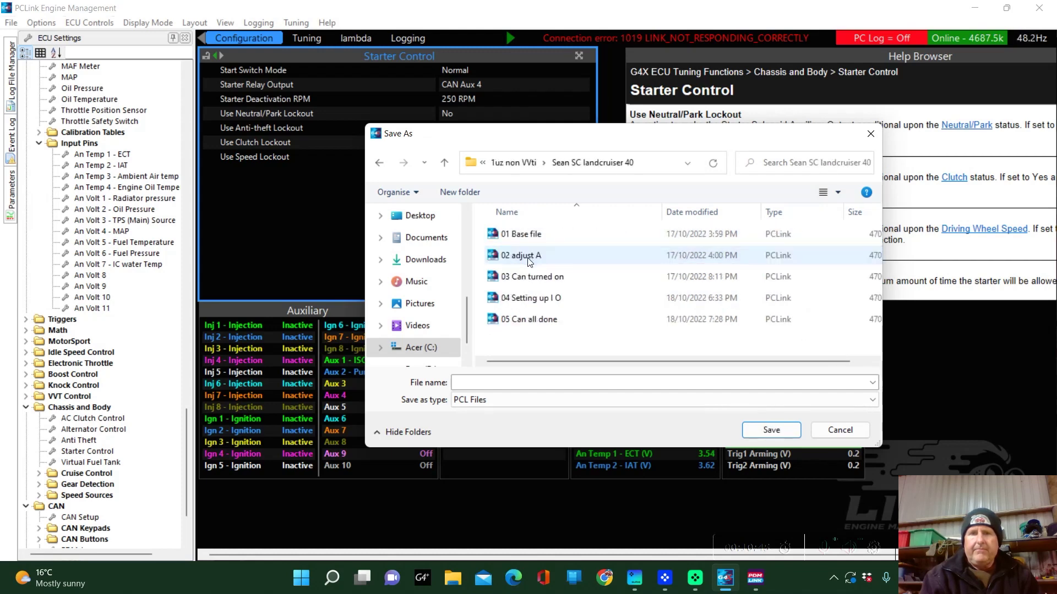
{"action": "left_click", "coordinate": [505, 384]}
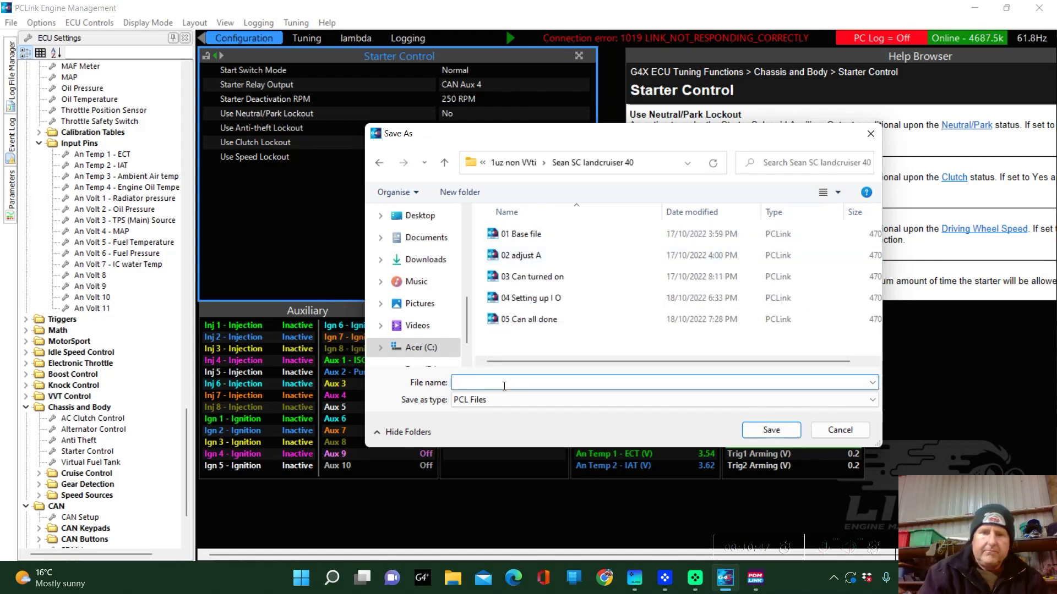
{"action": "type", "text": "06 video footage"}
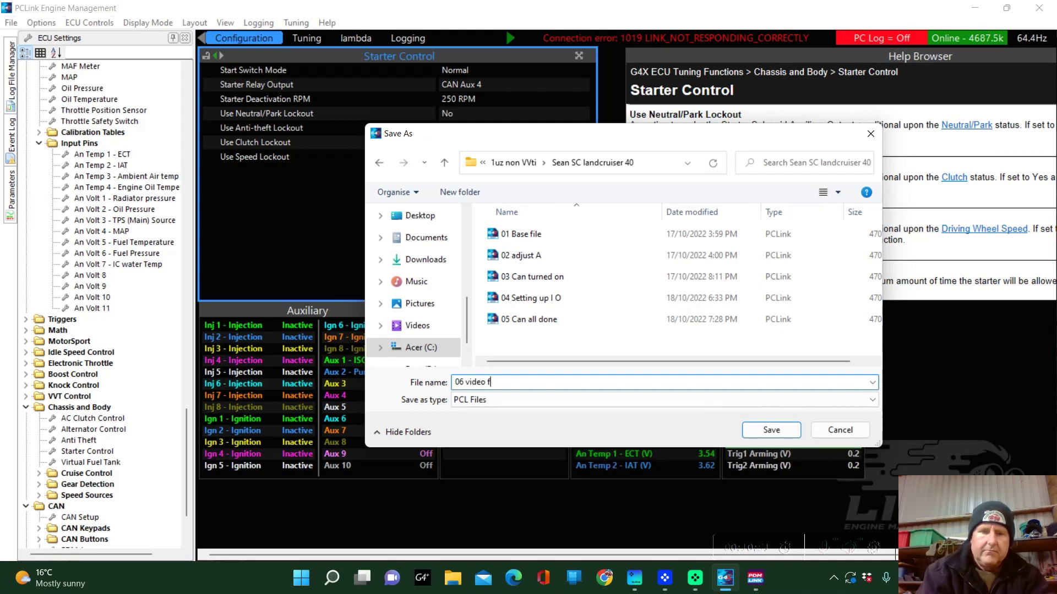
{"action": "left_click", "coordinate": [785, 432]}
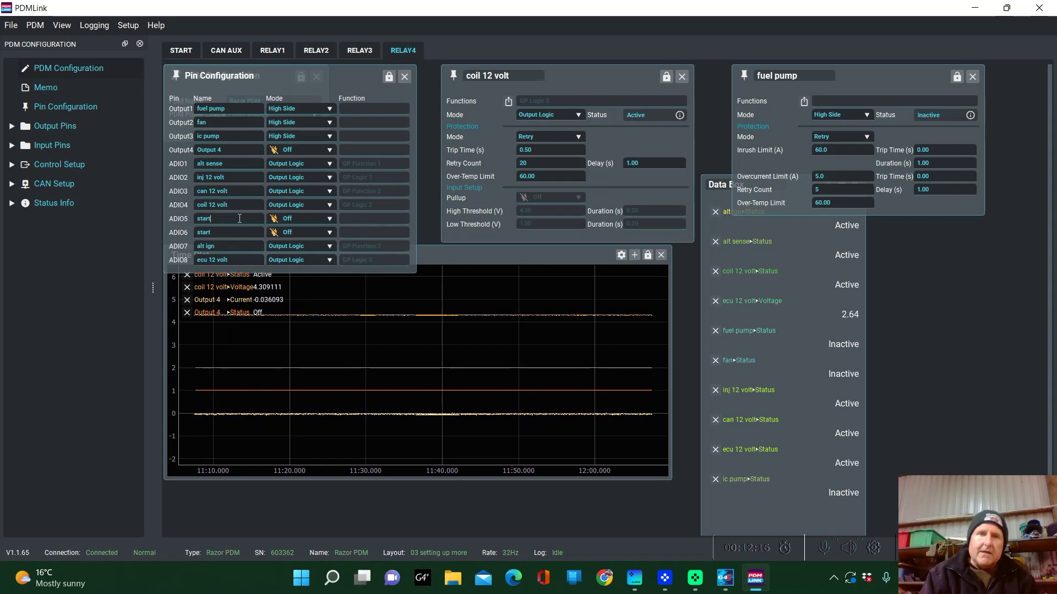
Step: Confirm 'start' as the ADIO5 output name in Pin Configuration
{"action": "key", "text": "Return"}
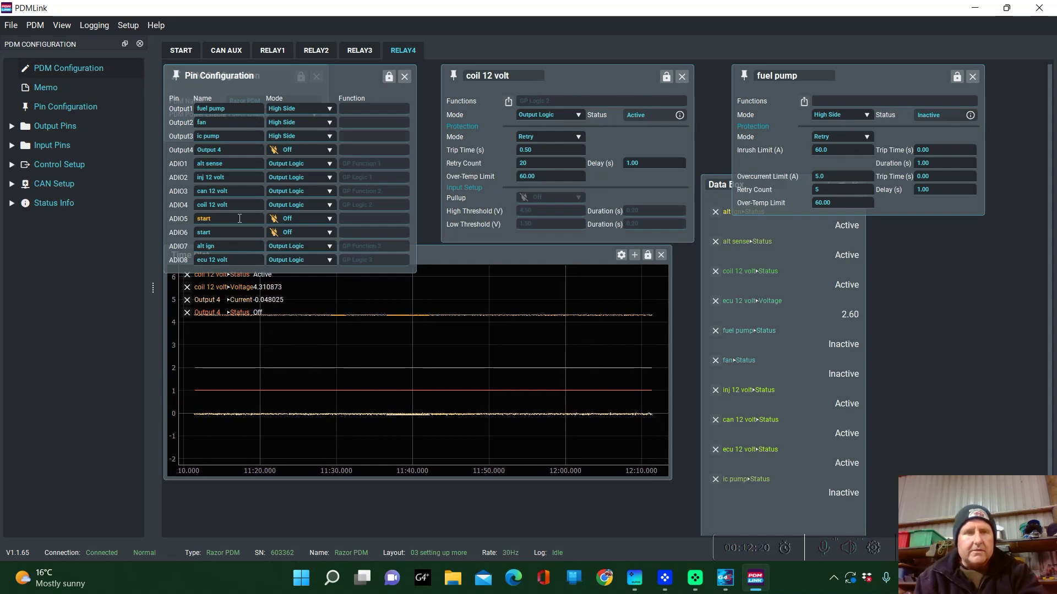
Step: Rename ADIO5 to 'start A' and ADIO6 to 'start B', then show the RELAY3 layout
{"action": "left_click", "coordinate": [239, 218]}
{"action": "type", "text": "A"}
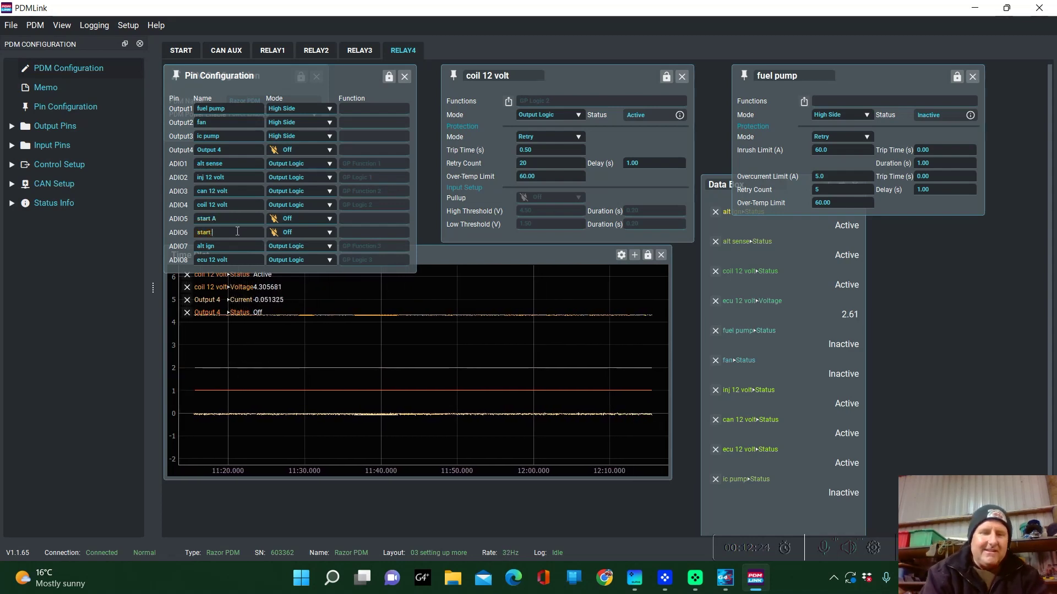
{"action": "key", "text": "Return"}
{"action": "key", "text": "Caps_Lock"}
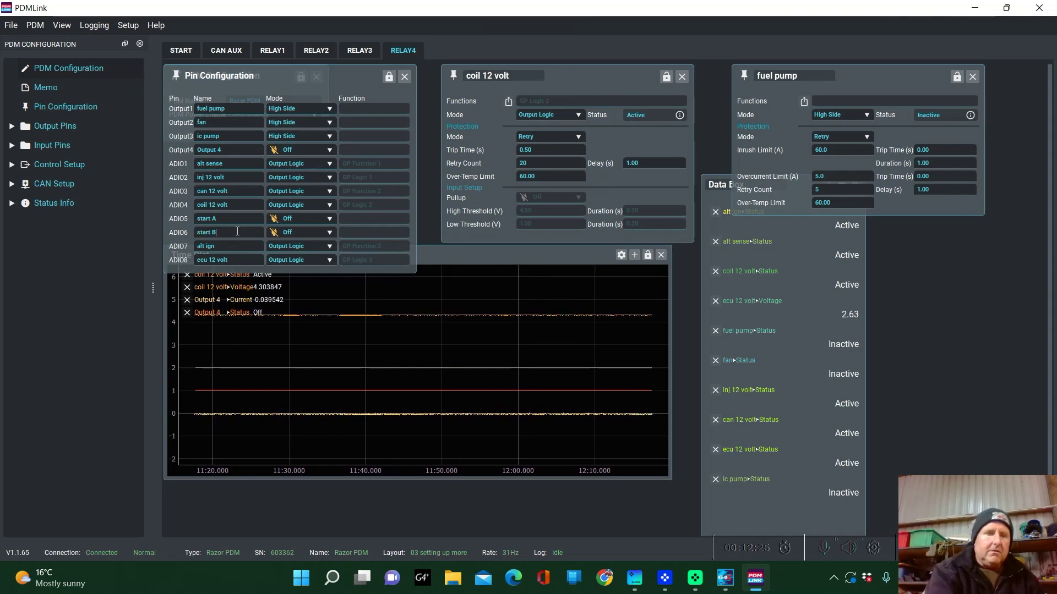
{"action": "key", "text": "Caps_Lock"}
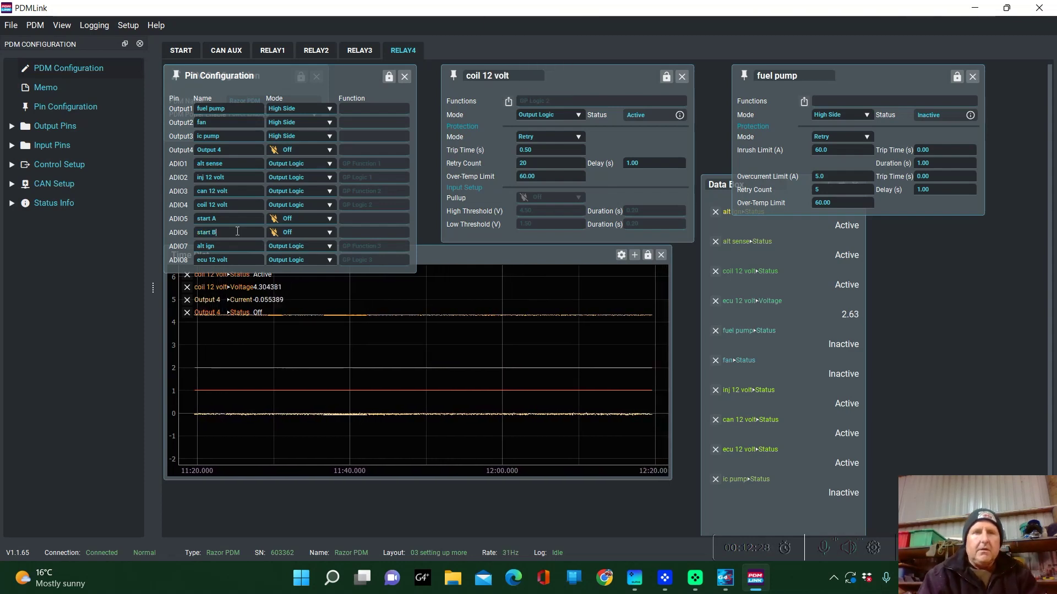
{"action": "key", "text": "Return"}
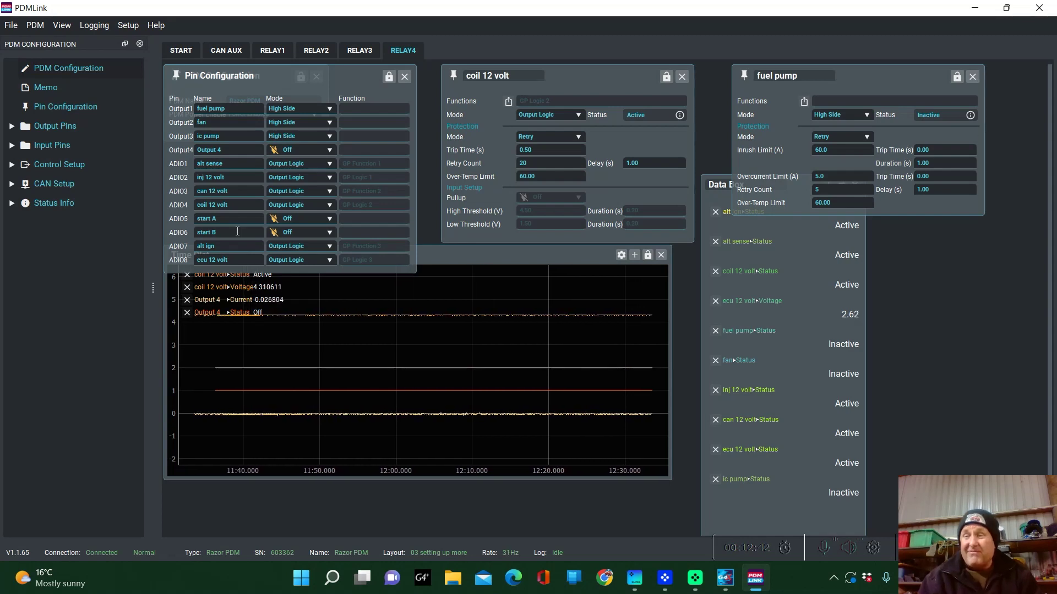
{"action": "left_click", "coordinate": [238, 231]}
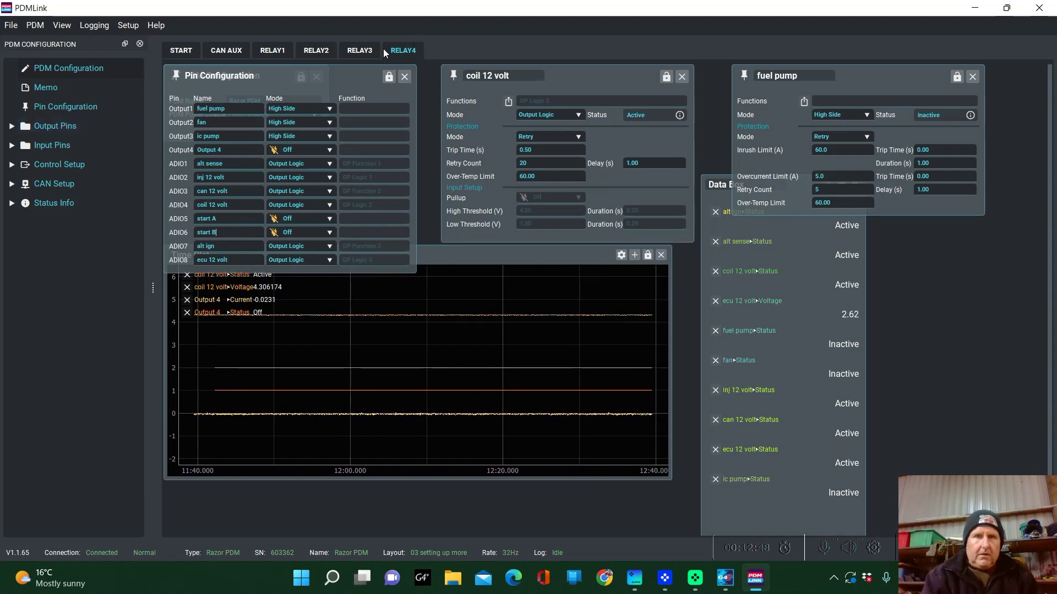
{"action": "left_click", "coordinate": [355, 52]}
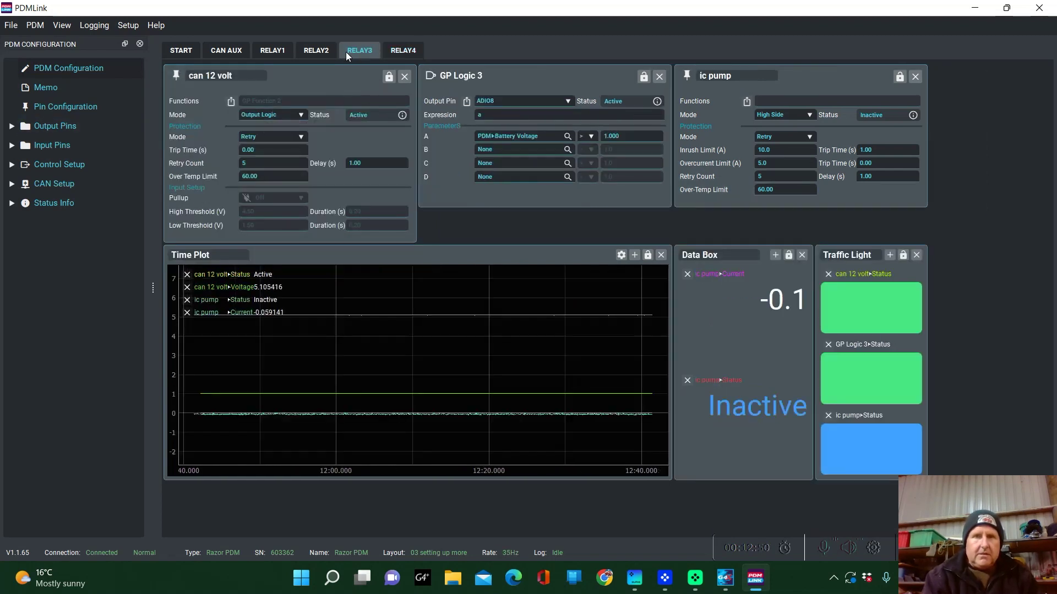
Step: On the CAN AUX layout, expand Control Setup > CAN Setup and open CAN Functions
{"action": "left_click", "coordinate": [268, 51]}
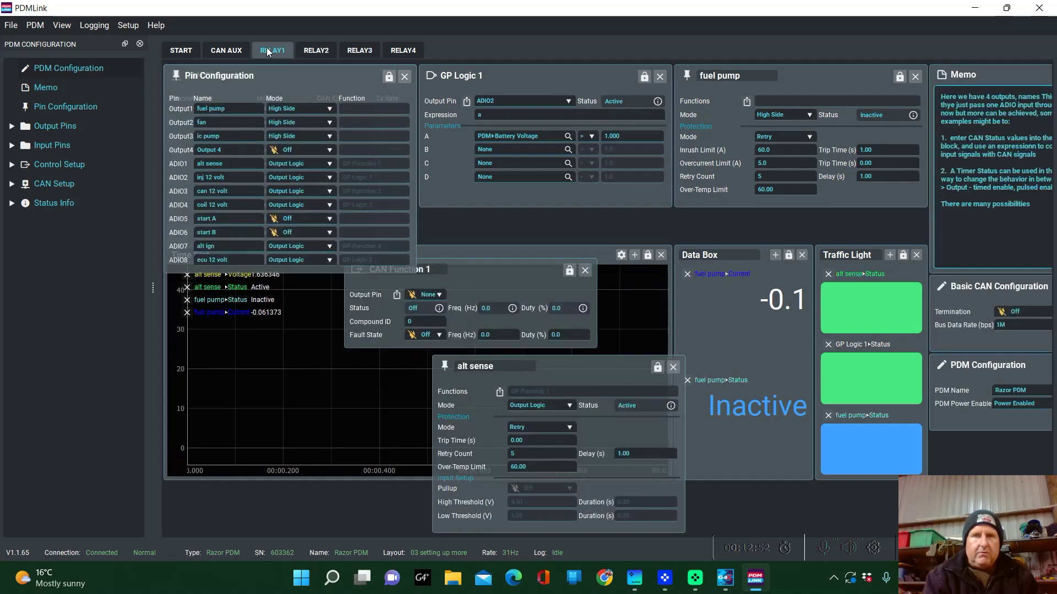
{"action": "left_click", "coordinate": [215, 51]}
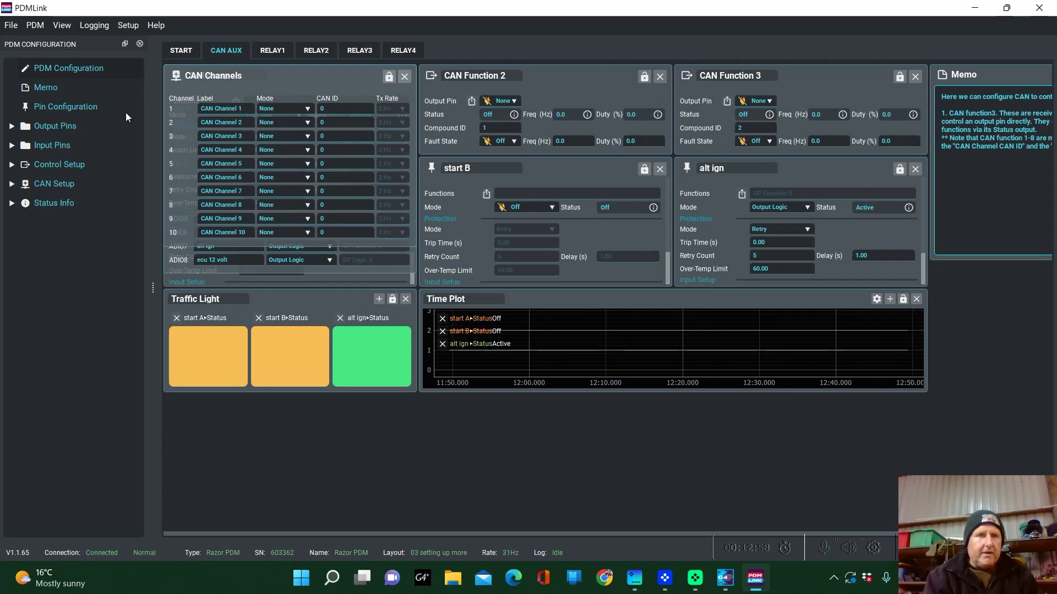
{"action": "left_click", "coordinate": [12, 166]}
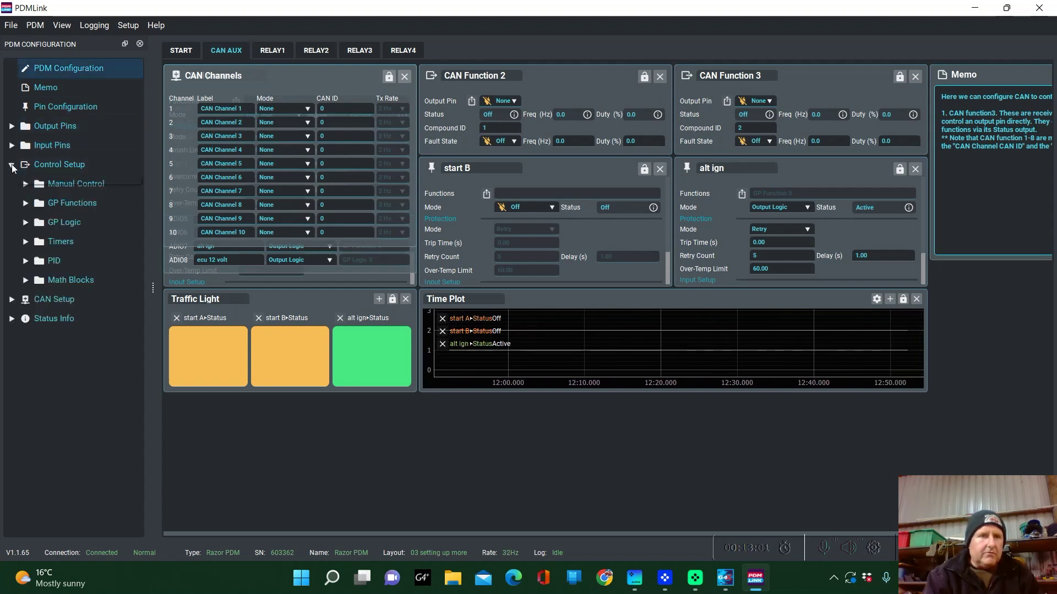
{"action": "left_click", "coordinate": [13, 300]}
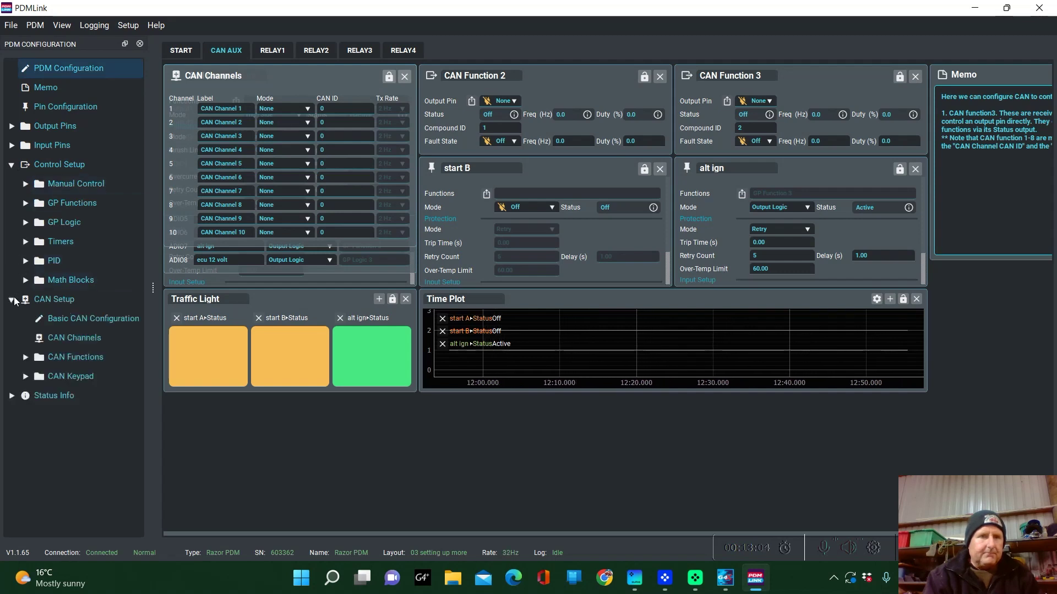
{"action": "left_click", "coordinate": [68, 357]}
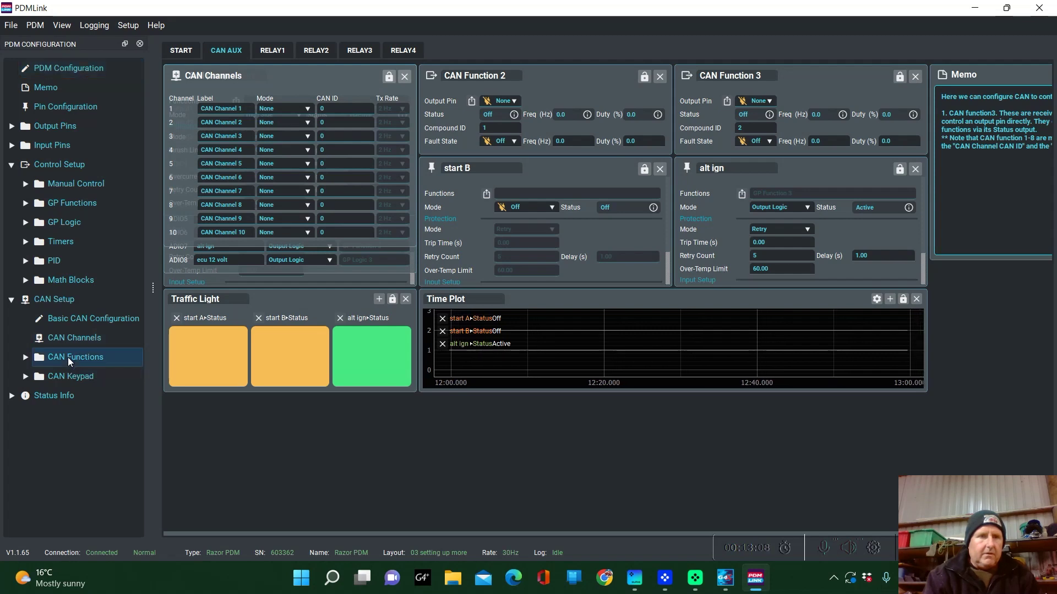
{"action": "double_click", "coordinate": [67, 358]}
Step: Dock the CAN Function 1 panel and set its output pin to fuel pump
{"action": "double_click", "coordinate": [83, 378]}
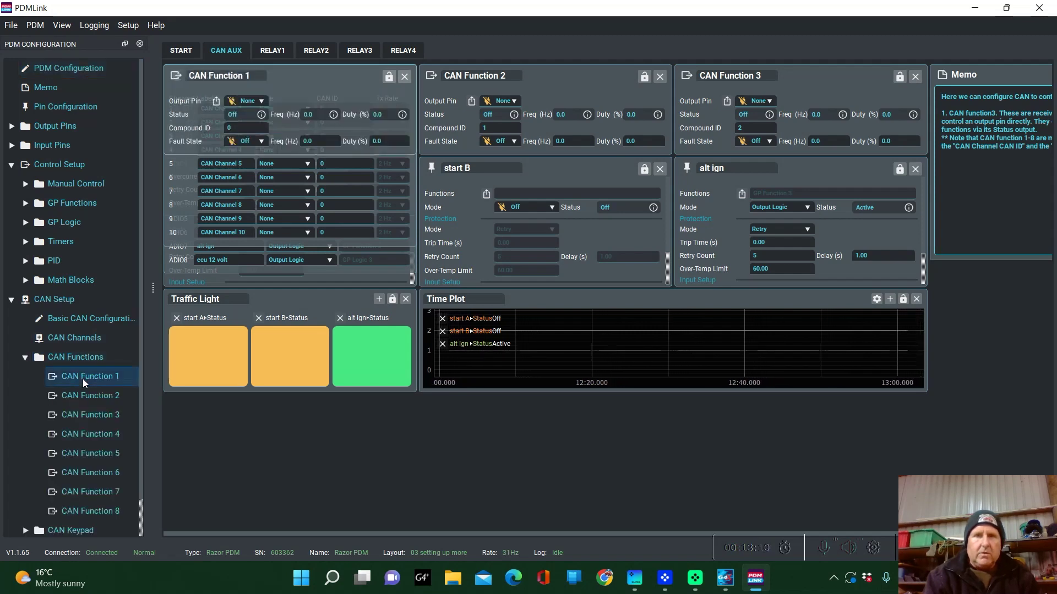
{"action": "left_click_drag", "start_coordinate": [298, 70], "coordinate": [290, 418]}
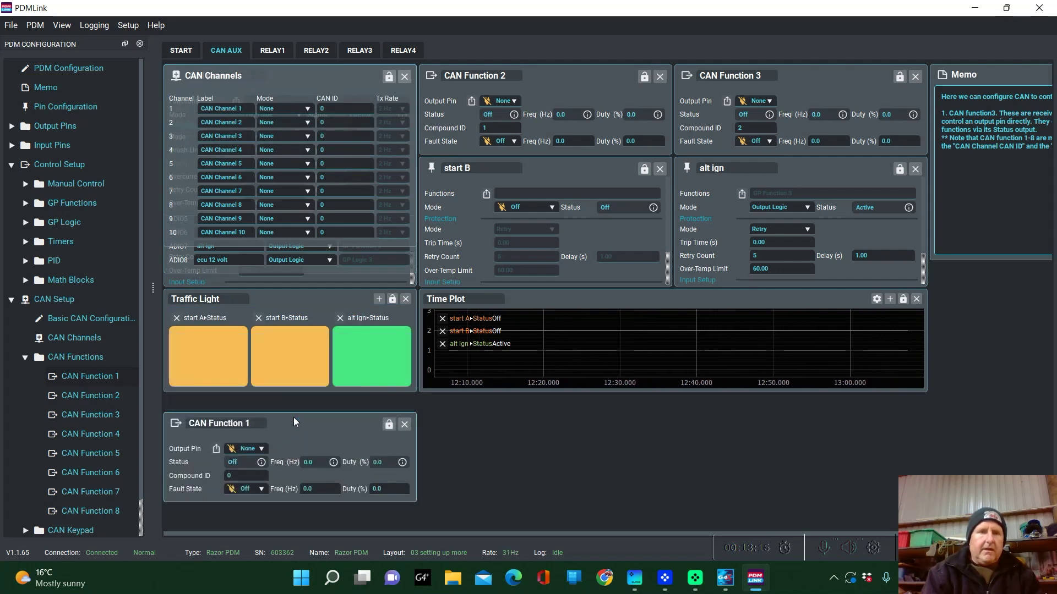
{"action": "left_click", "coordinate": [261, 449]}
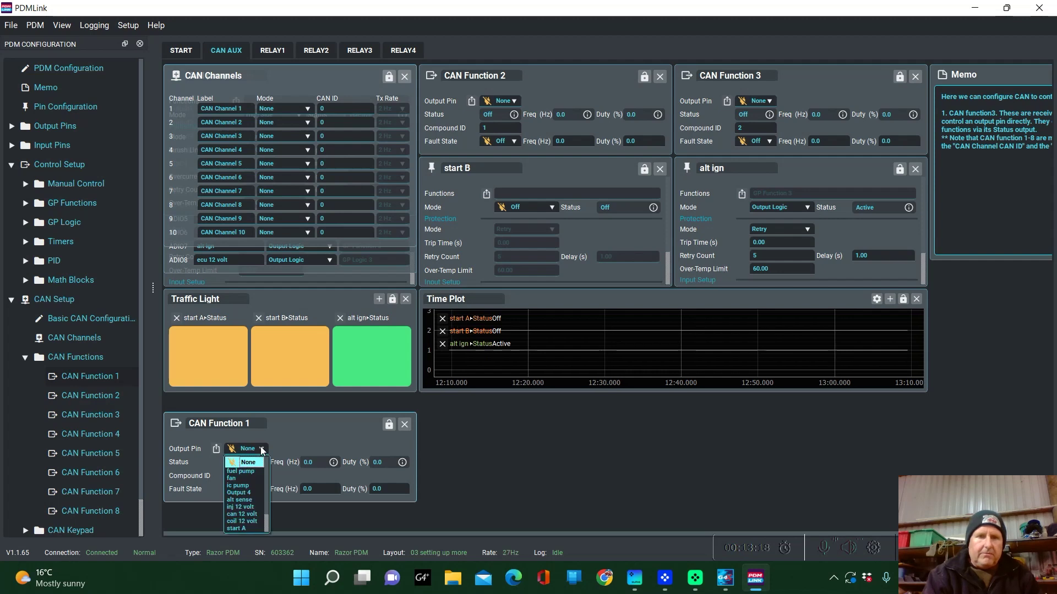
{"action": "left_click", "coordinate": [245, 471]}
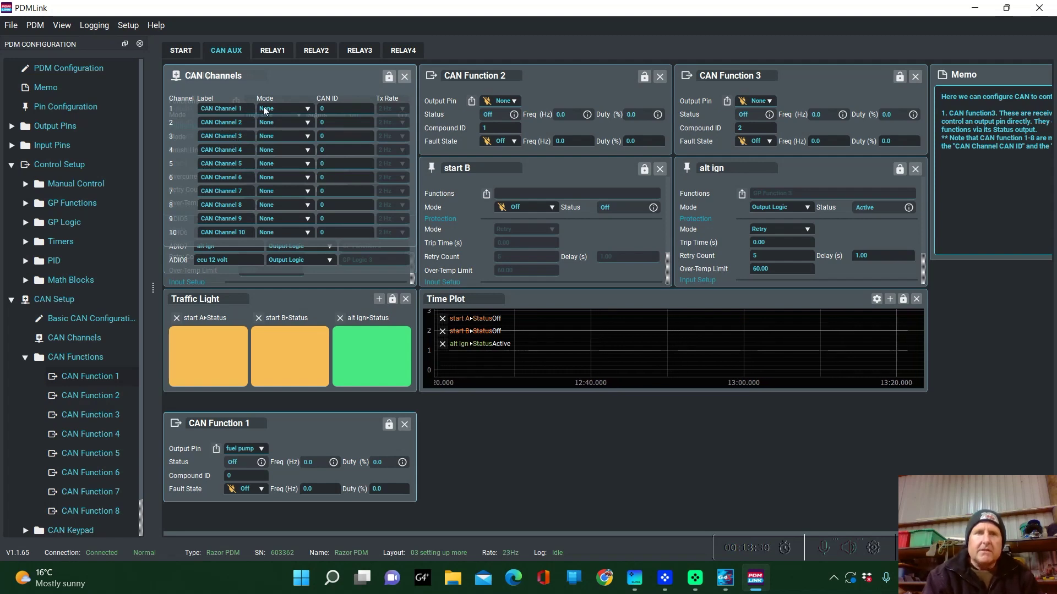
Step: Set CAN Channel 1 to CAN Function mode with CAN ID 680
{"action": "left_click", "coordinate": [308, 108]}
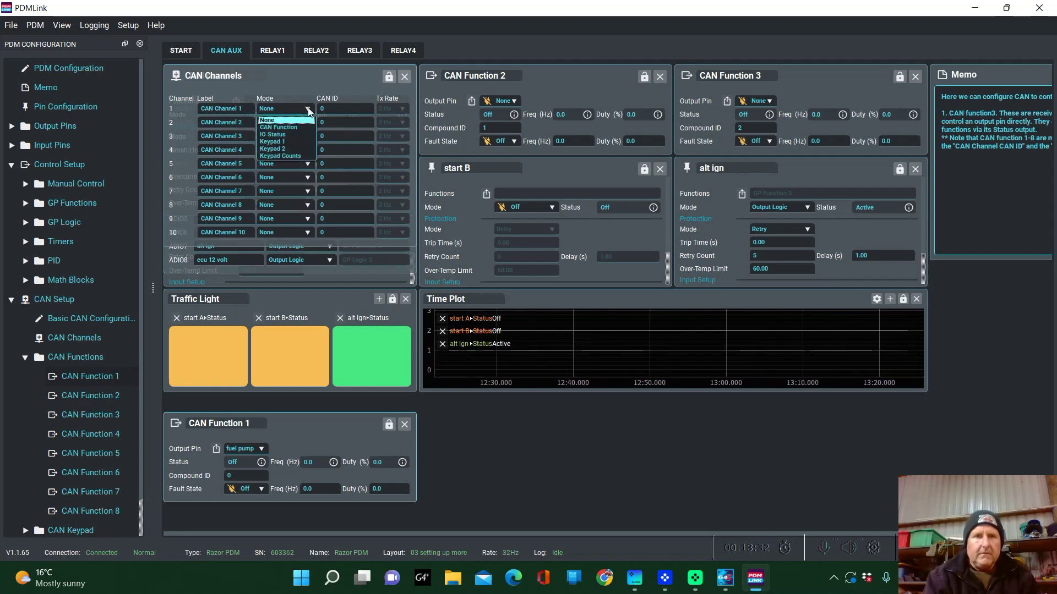
{"action": "left_click", "coordinate": [296, 126]}
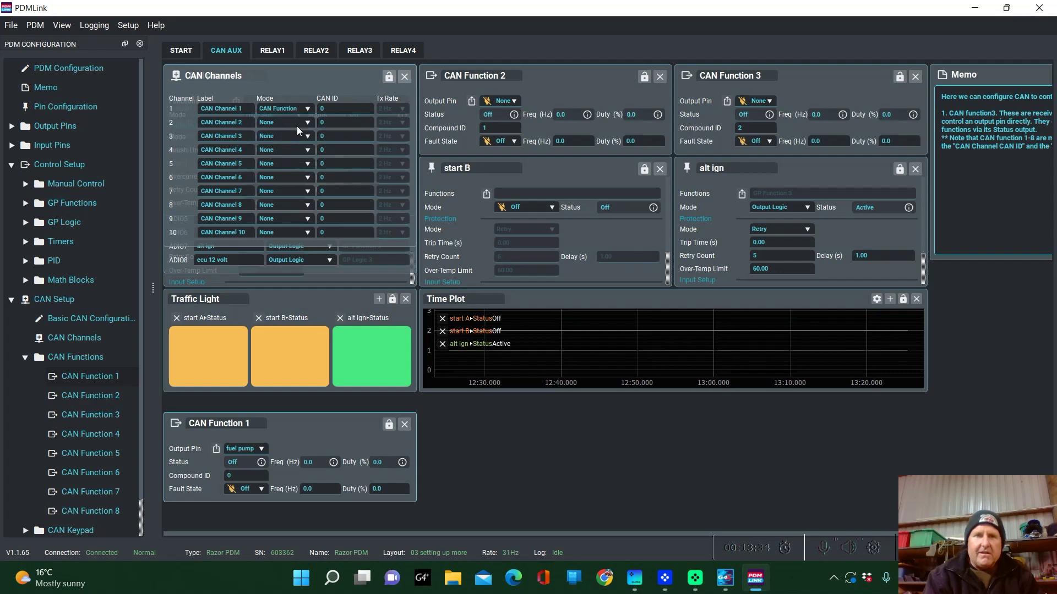
{"action": "left_click", "coordinate": [332, 108]}
{"action": "key", "text": "BackSpace"}
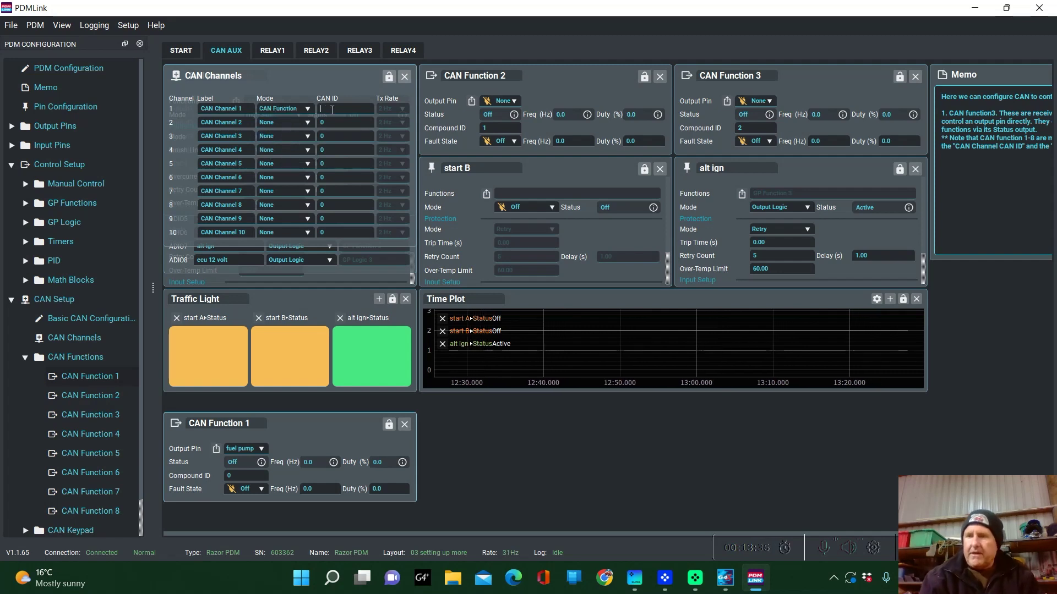
{"action": "type", "text": "680"}
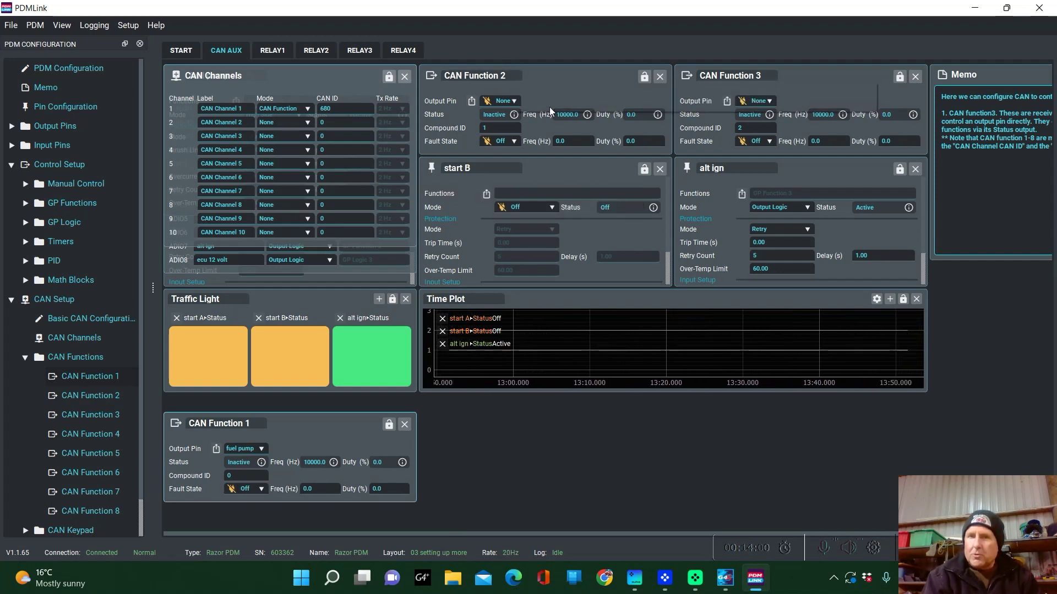
Step: Set the Output Pin of CAN Function 2 to fan and CAN Function 3 to ic pump
{"action": "left_click", "coordinate": [514, 101]}
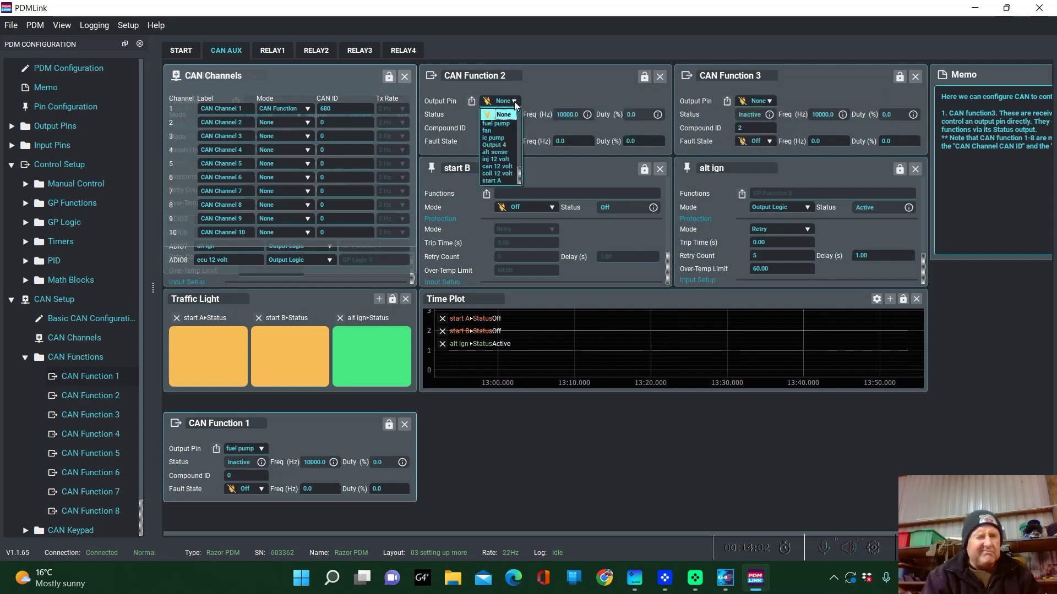
{"action": "left_click", "coordinate": [495, 130]}
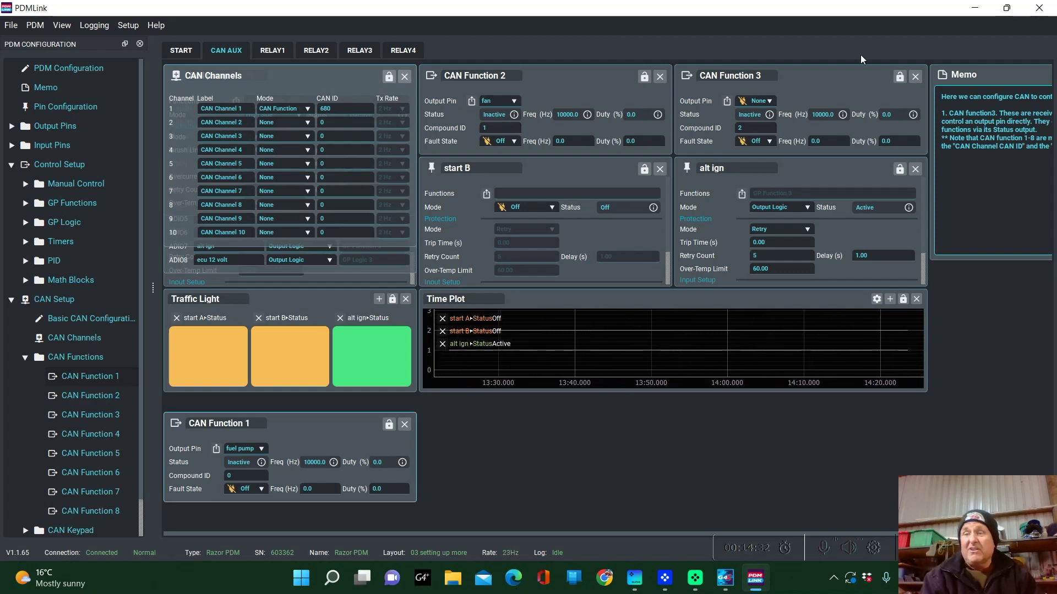
{"action": "left_click", "coordinate": [770, 100]}
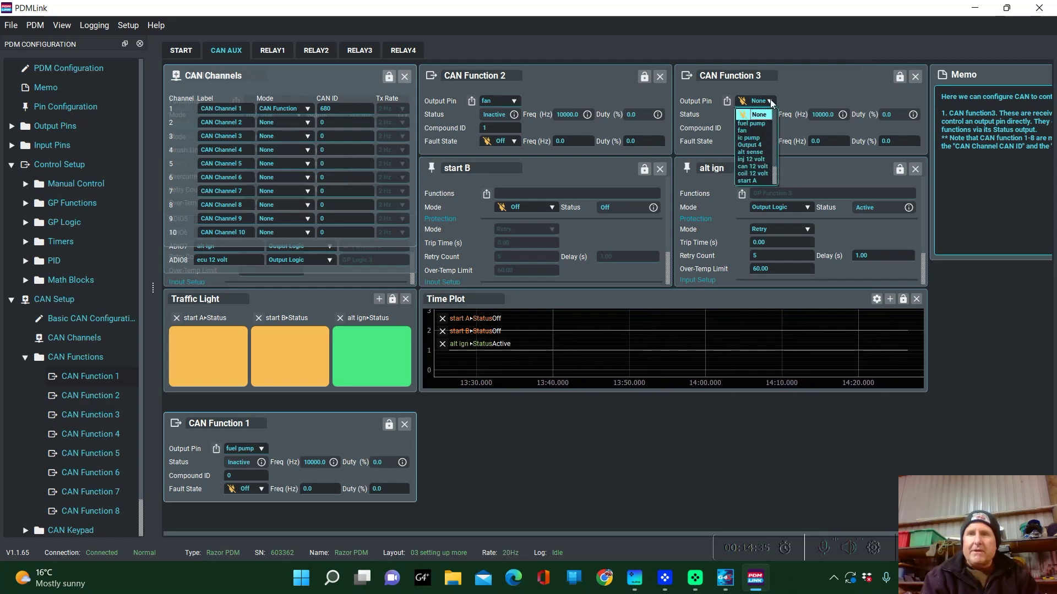
{"action": "left_click", "coordinate": [747, 138]}
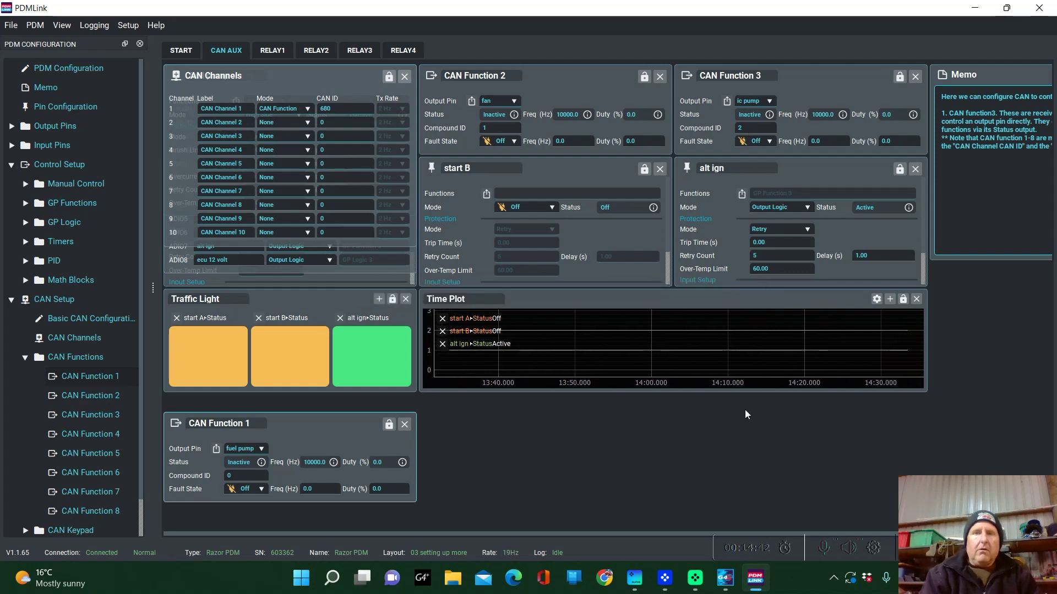
Step: Store the CAN function settings to the PDM and dismiss the success message
{"action": "left_click", "coordinate": [35, 25]}
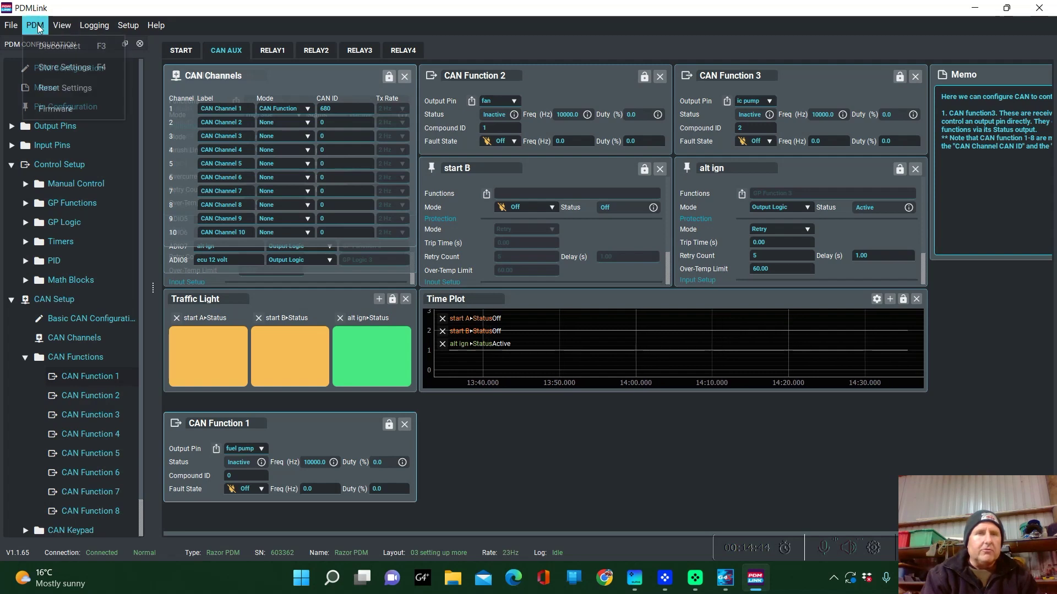
{"action": "left_click", "coordinate": [61, 72]}
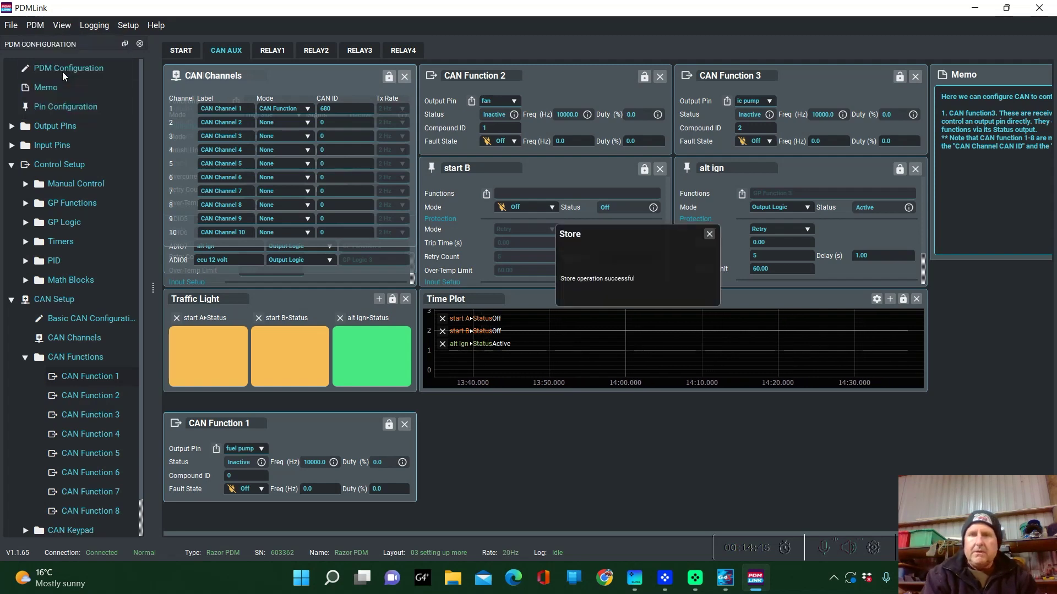
{"action": "left_click", "coordinate": [709, 234]}
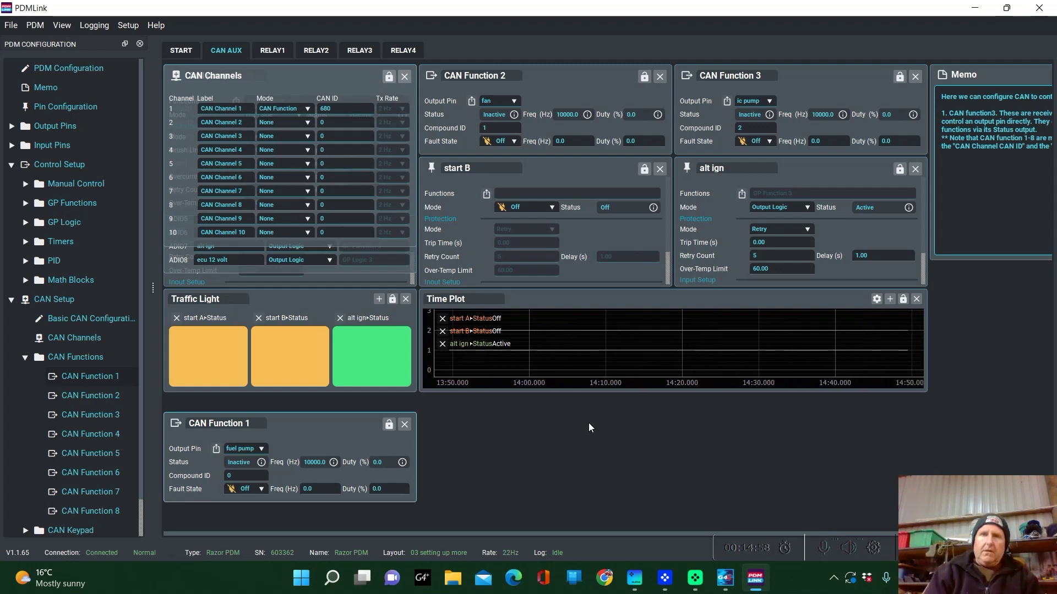
{"action": "mouse_move", "coordinate": [602, 167]}
{"action": "left_mouse_down"}
{"action": "mouse_move", "coordinate": [575, 388]}
{"action": "mouse_move", "coordinate": [625, 412]}
{"action": "mouse_move", "coordinate": [607, 167]}
{"action": "left_mouse_up"}
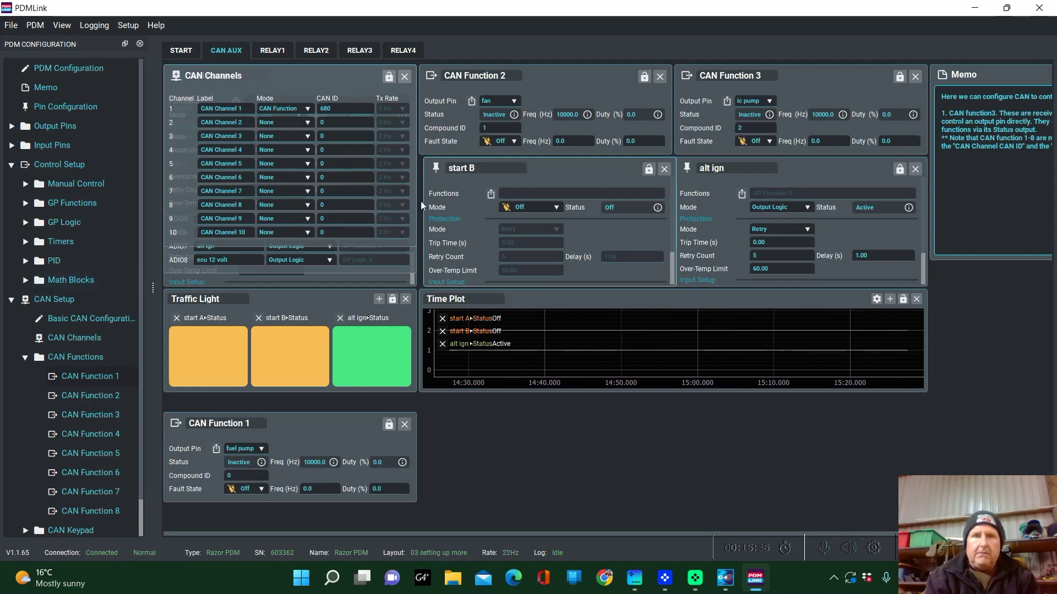
{"action": "mouse_move", "coordinate": [142, 236]}
{"action": "left_mouse_down"}
{"action": "mouse_move", "coordinate": [134, 315]}
{"action": "mouse_move", "coordinate": [141, 235]}
{"action": "left_mouse_up"}
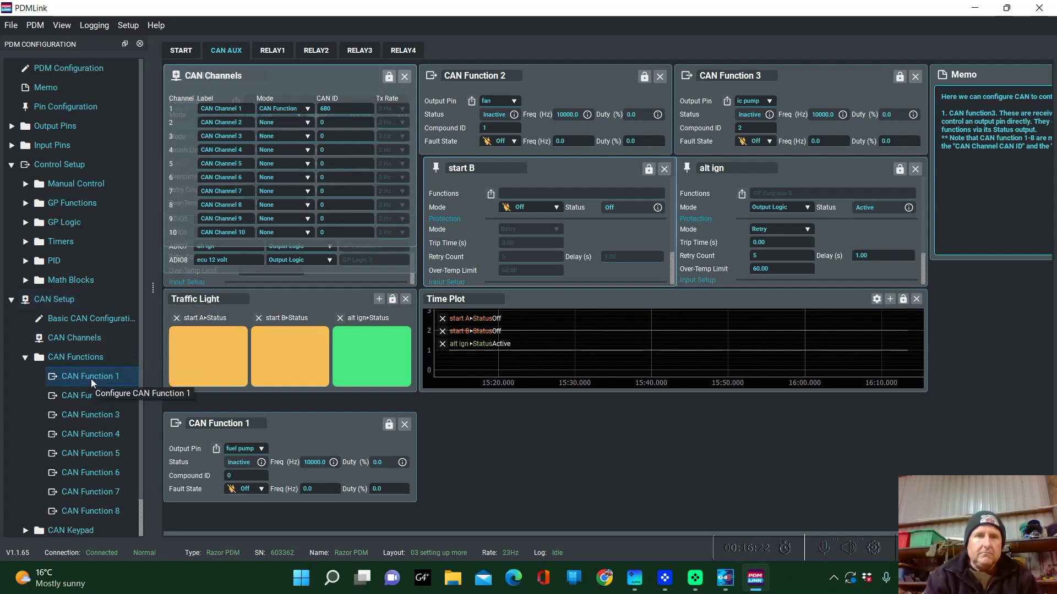
Step: Set CAN Function 4's output pin to start A, then show the START layout
{"action": "left_click", "coordinate": [88, 430]}
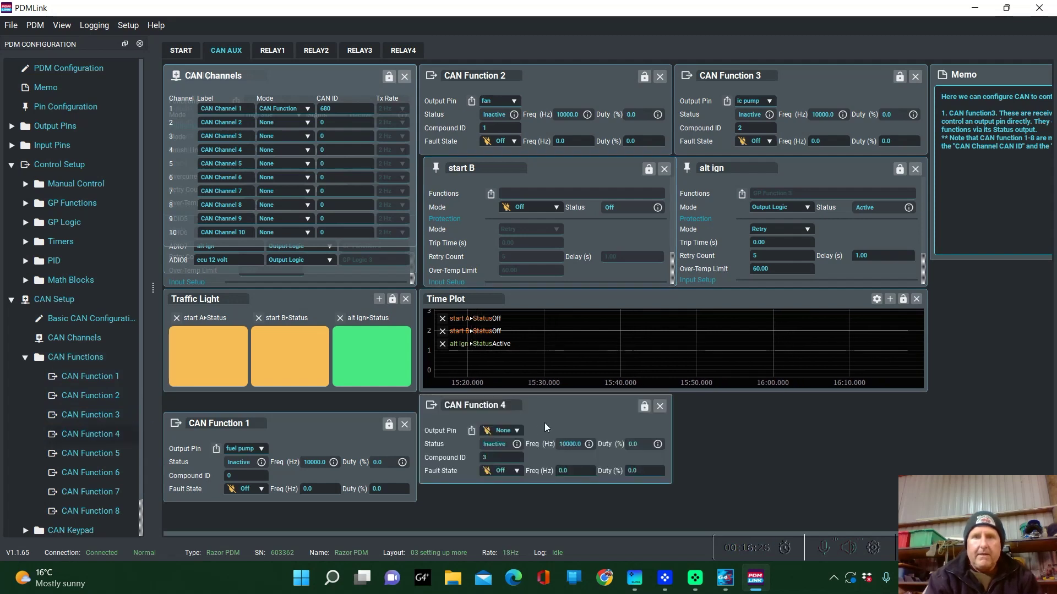
{"action": "left_click", "coordinate": [517, 429]}
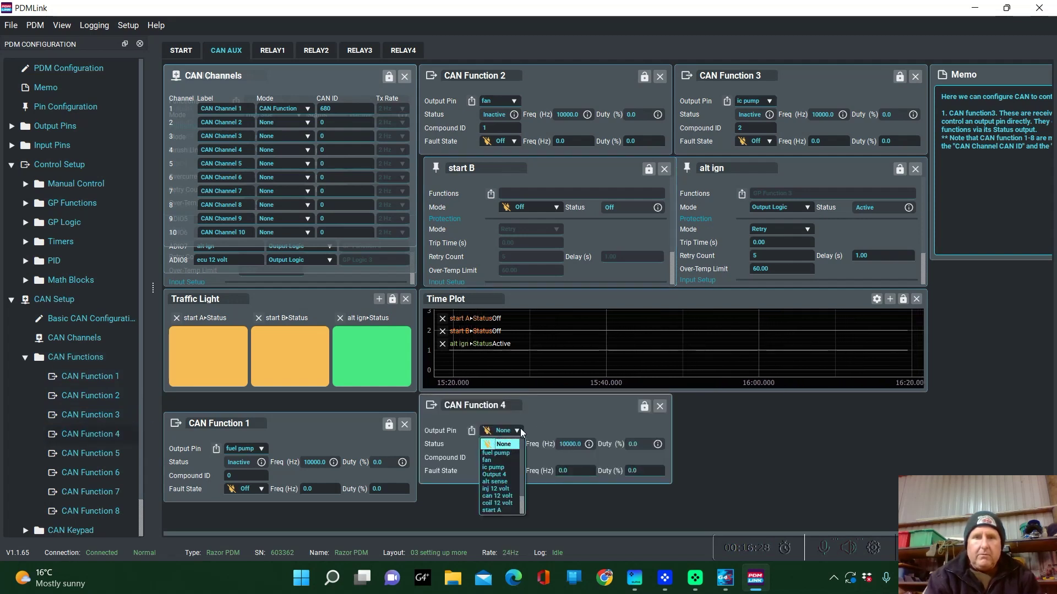
{"action": "left_click", "coordinate": [498, 509]}
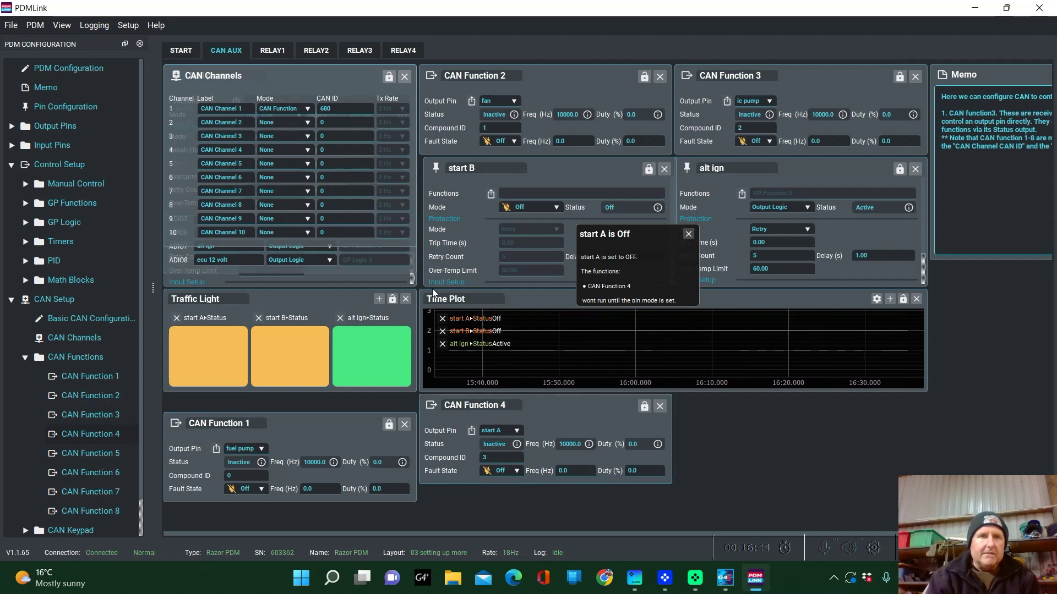
{"action": "left_click", "coordinate": [179, 52]}
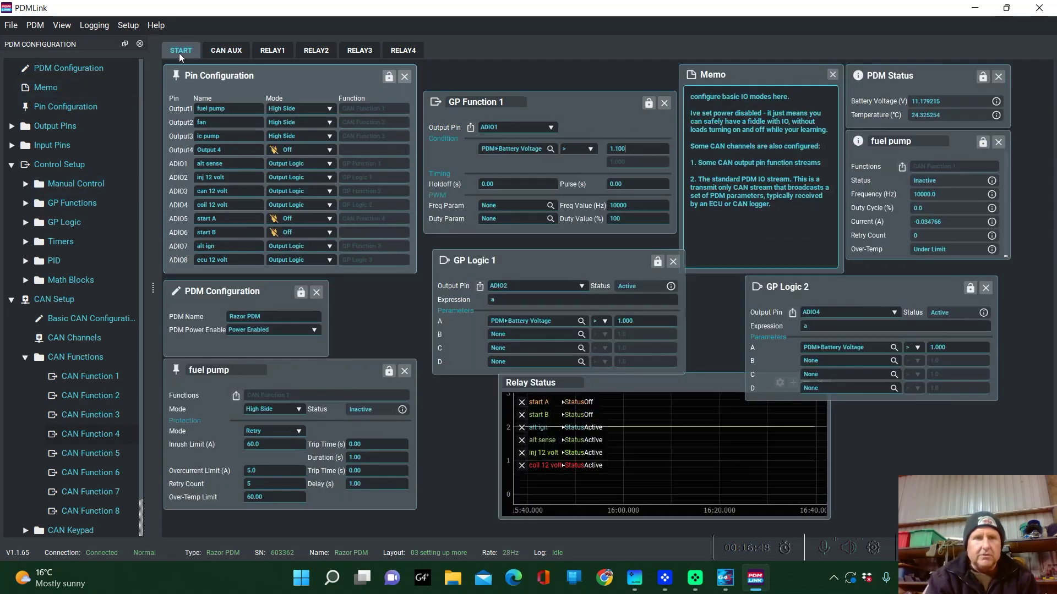
Step: Switch the start A (ADIO5) and start B (ADIO6) pins to Output Logic mode
{"action": "left_click", "coordinate": [329, 219]}
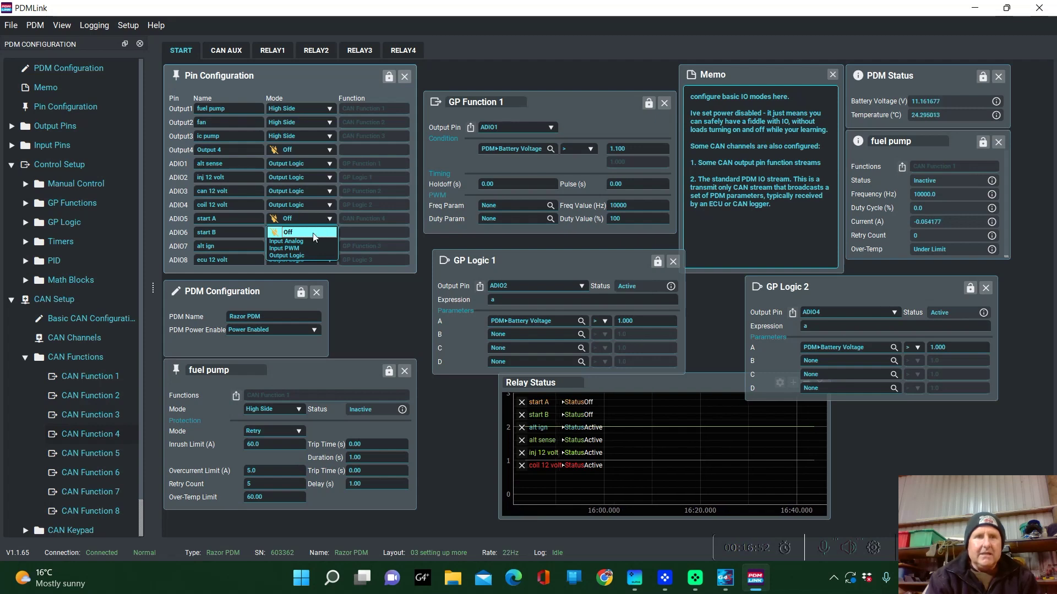
{"action": "left_click", "coordinate": [300, 255]}
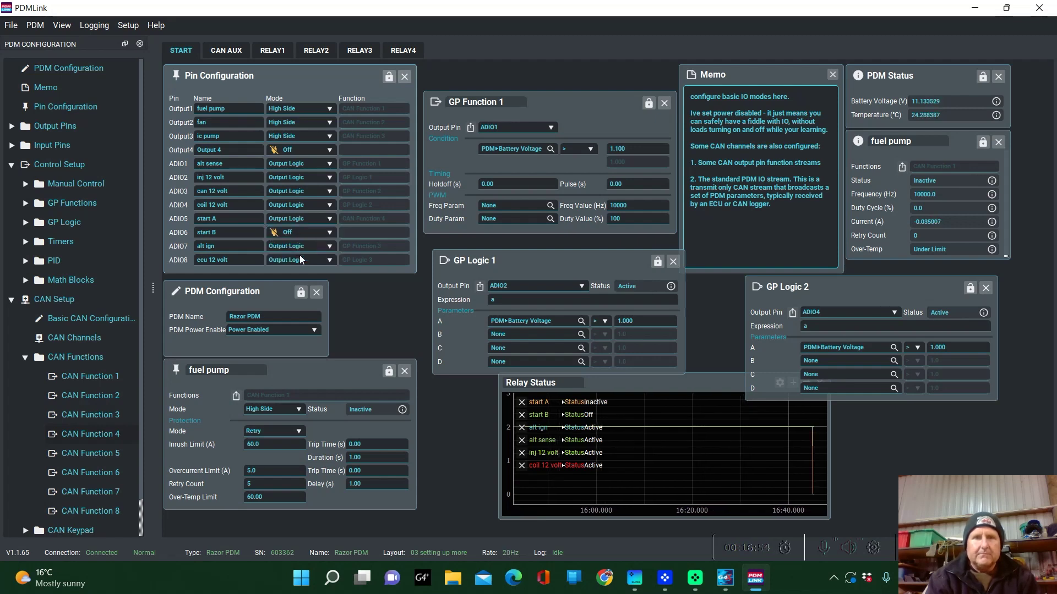
{"action": "left_click", "coordinate": [329, 233]}
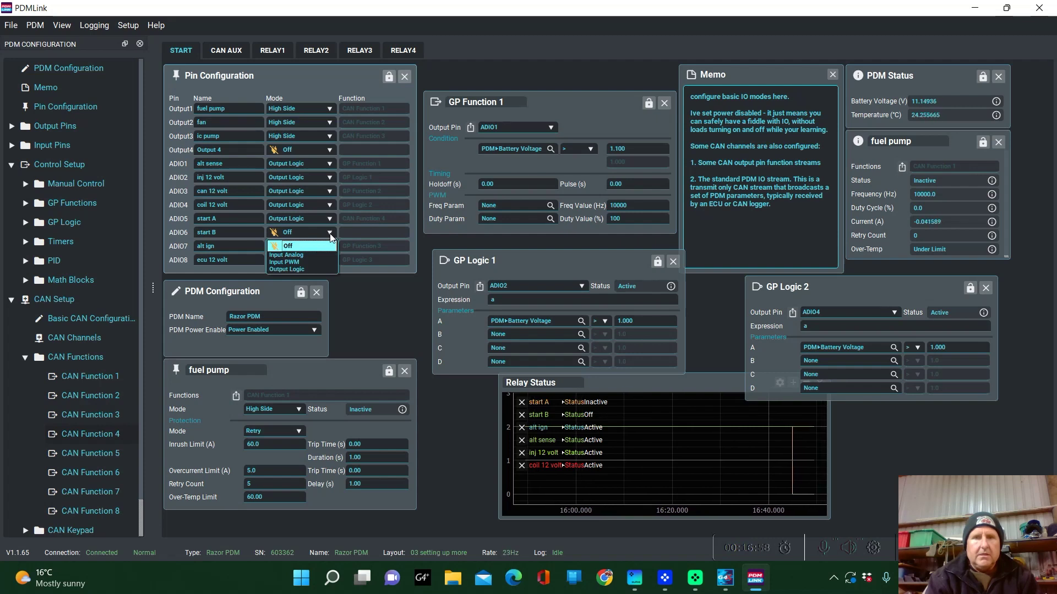
{"action": "left_click", "coordinate": [311, 267]}
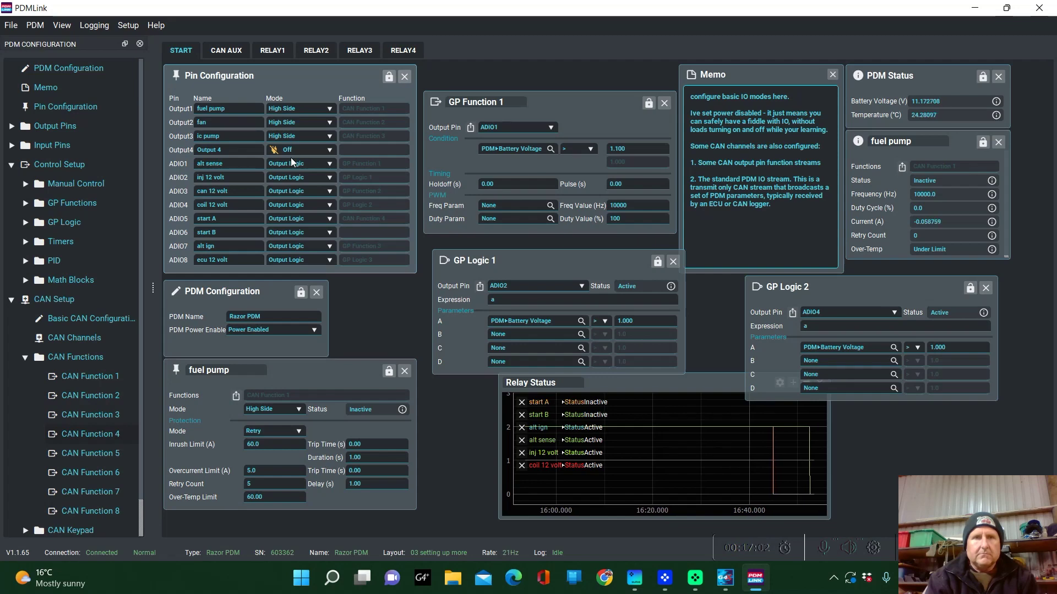
{"action": "left_click", "coordinate": [226, 51]}
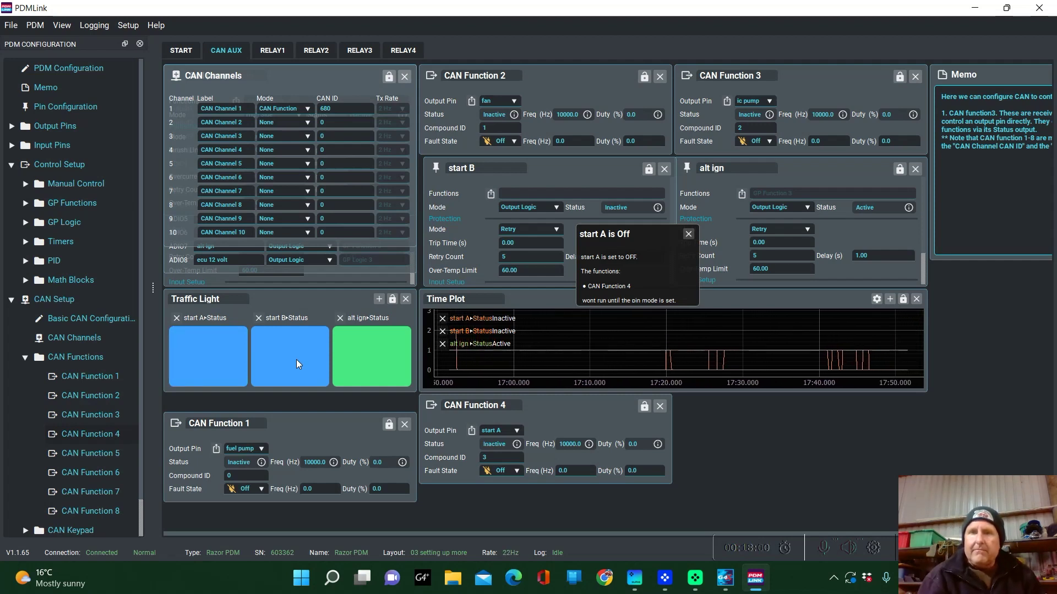
Step: Dismiss the 'start A is Off' notice
{"action": "left_click", "coordinate": [687, 234]}
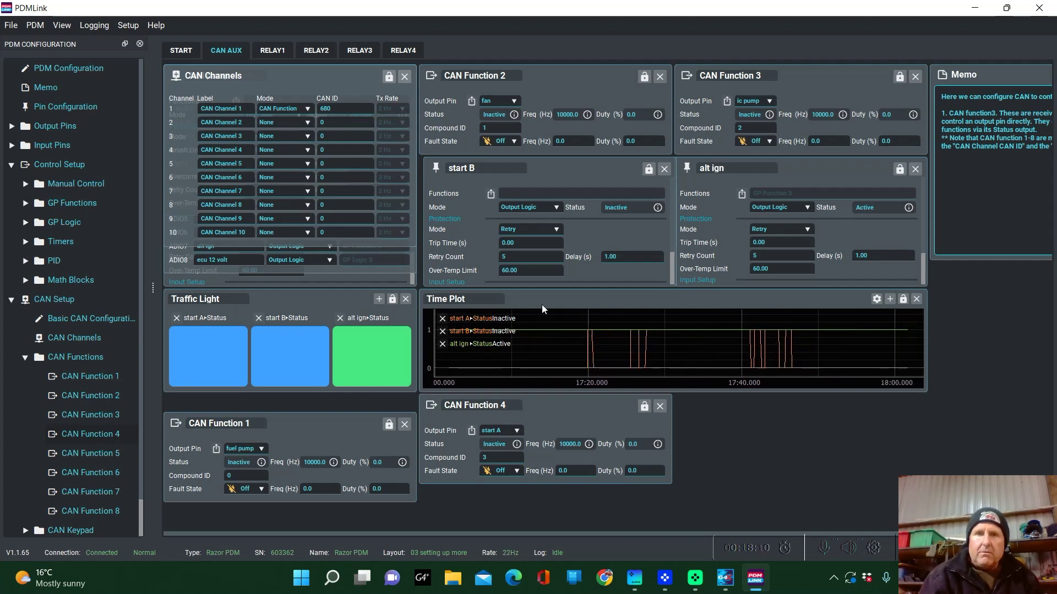
Step: Step through the RELAY1 to RELAY4 panel layouts
{"action": "left_click", "coordinate": [272, 50]}
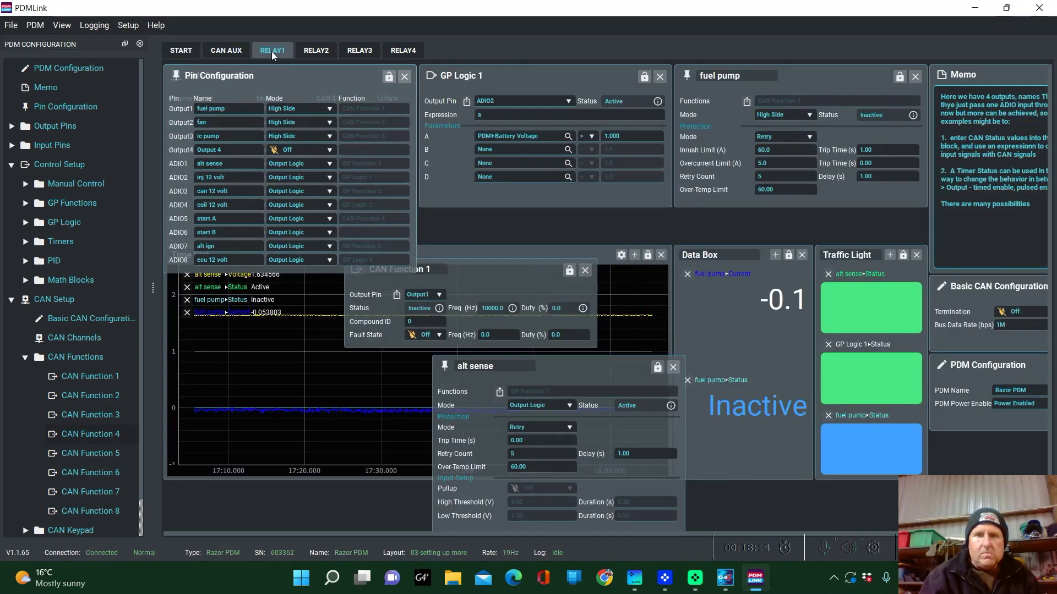
{"action": "left_click", "coordinate": [308, 51]}
{"action": "left_click", "coordinate": [358, 50]}
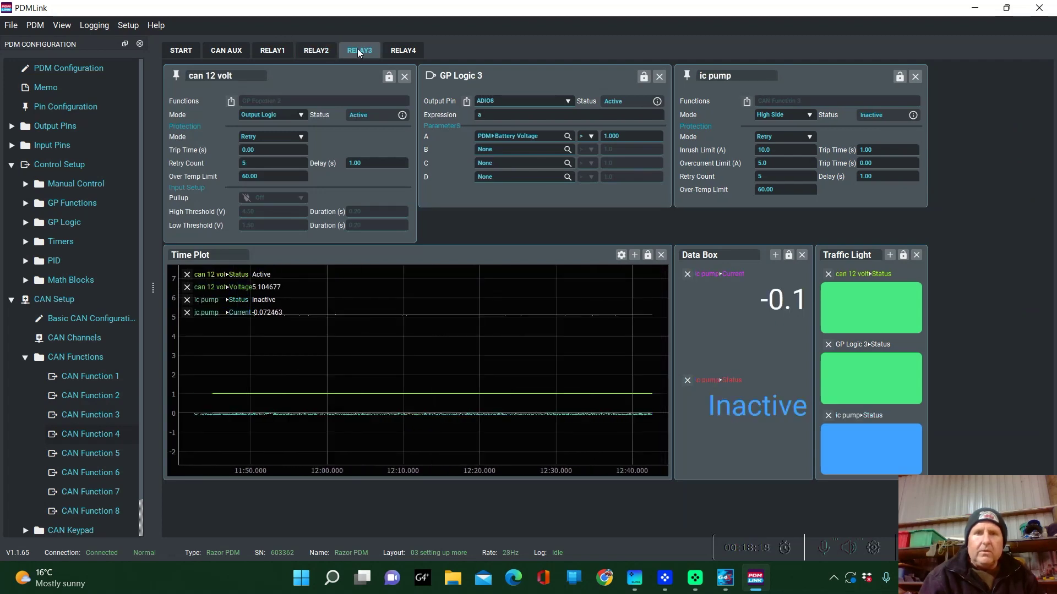
{"action": "left_click", "coordinate": [402, 50]}
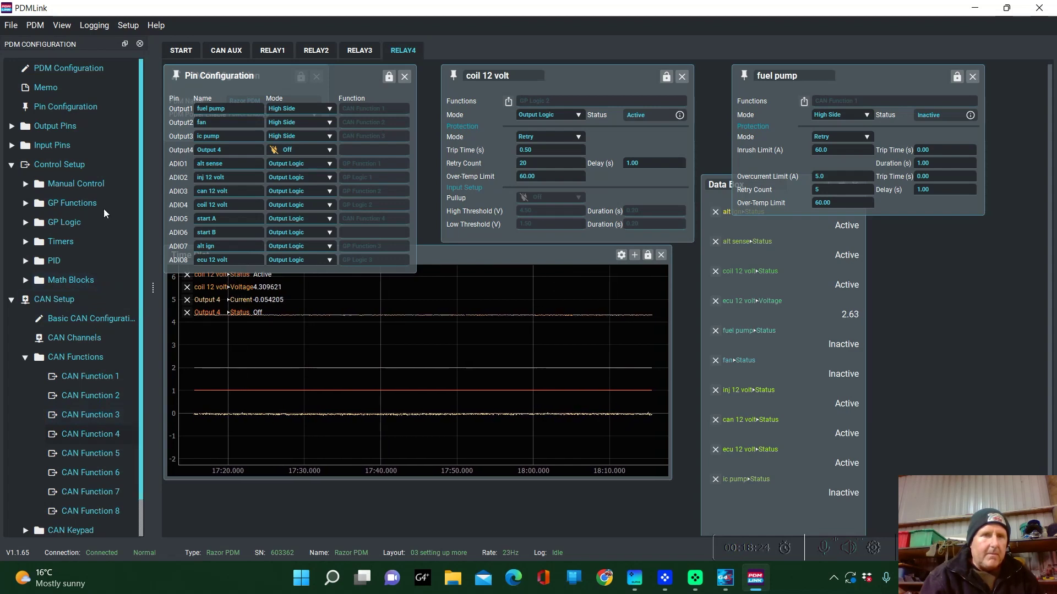
Step: Expand Output Pins and GP Logic in the configuration tree and select GP Logic 4
{"action": "left_click", "coordinate": [12, 126]}
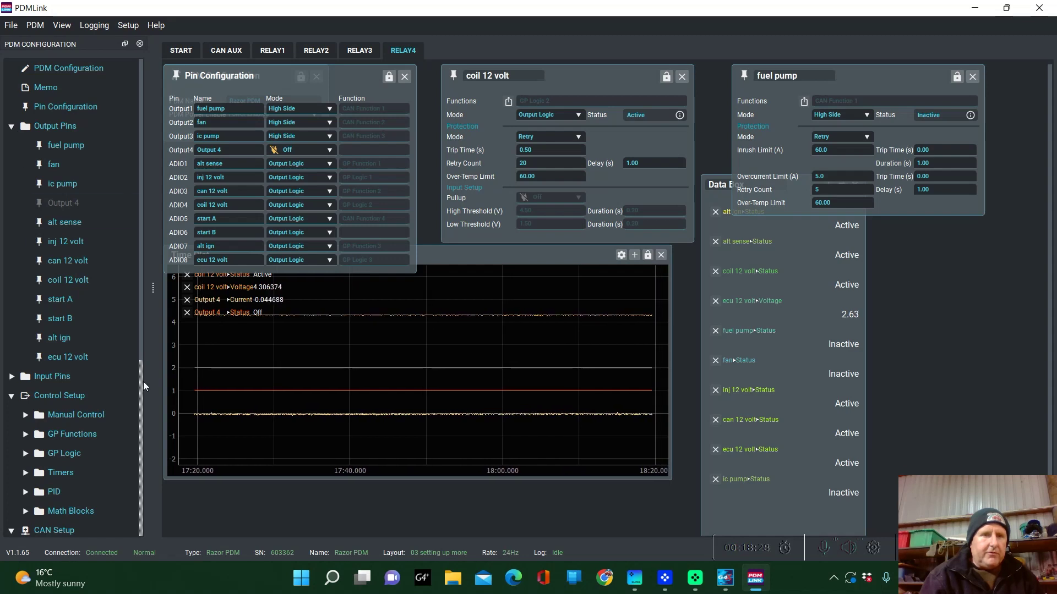
{"action": "scroll", "coordinate": [142, 402], "scroll_direction": "down", "scroll_amount": 5}
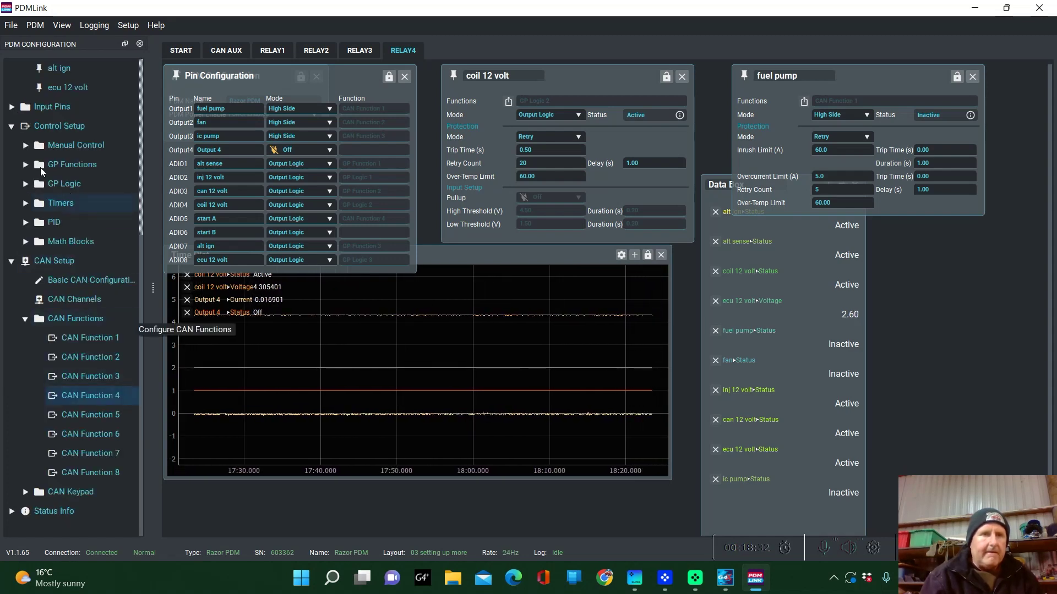
{"action": "left_click", "coordinate": [26, 184]}
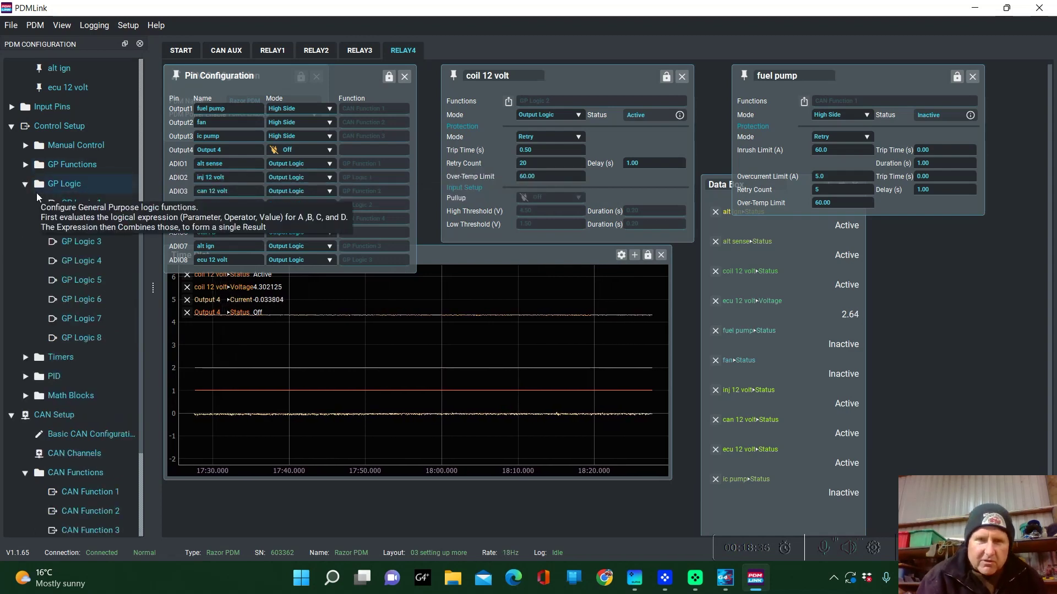
{"action": "left_click", "coordinate": [81, 260]}
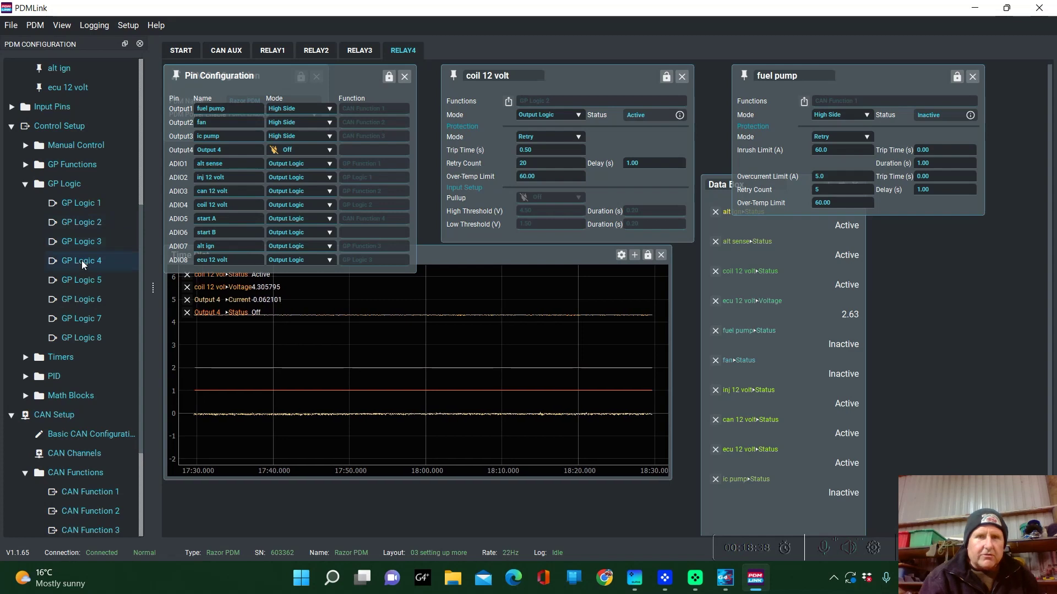
Step: Open GP Logic 4 in its own panel and set its Output Pin to start B
{"action": "double_click", "coordinate": [82, 259]}
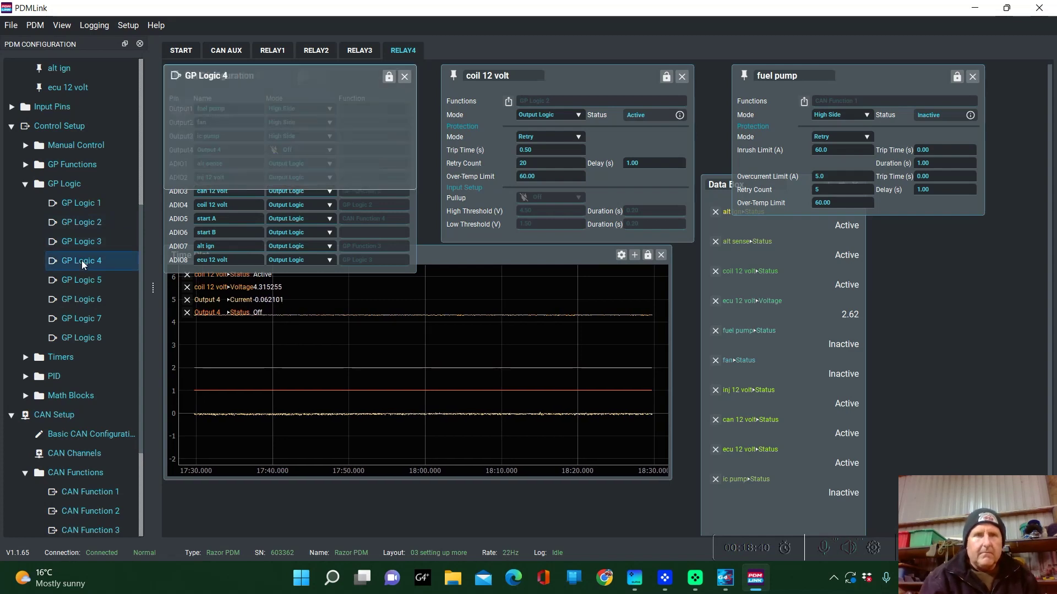
{"action": "left_click", "coordinate": [379, 342]}
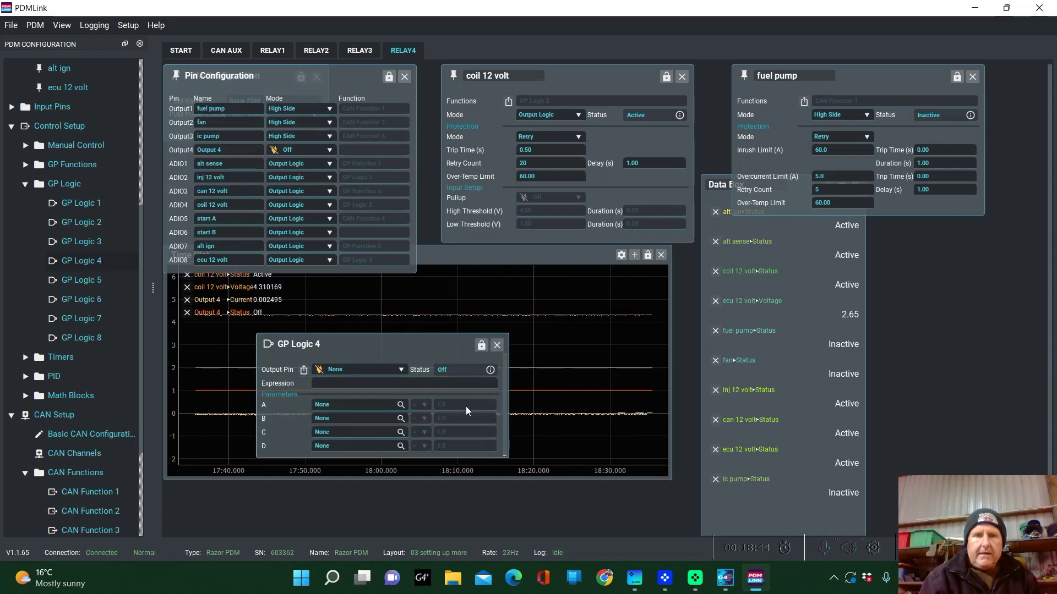
{"action": "left_click", "coordinate": [399, 371]}
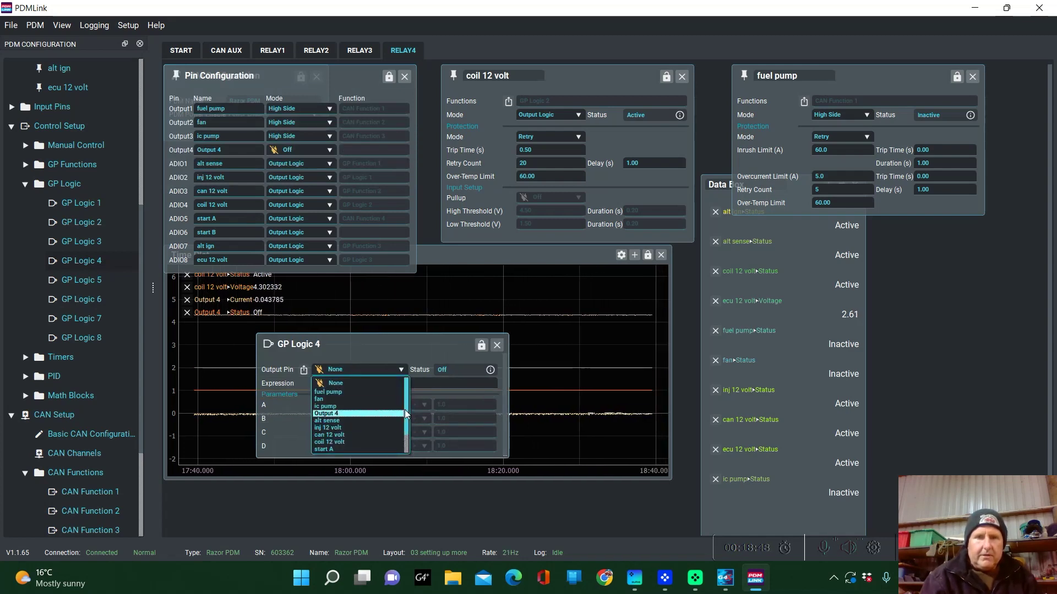
{"action": "scroll", "coordinate": [407, 438], "scroll_direction": "down", "scroll_amount": 1}
{"action": "left_click", "coordinate": [330, 431]}
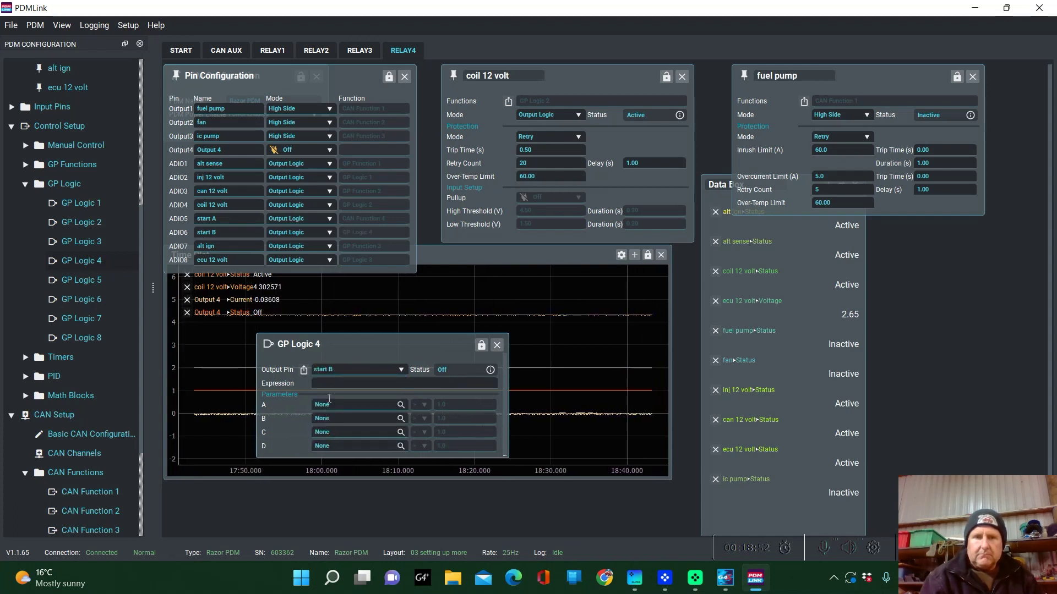
Step: Set GP Logic 4's input A parameter to ADIO5▸Status
{"action": "left_click", "coordinate": [400, 405]}
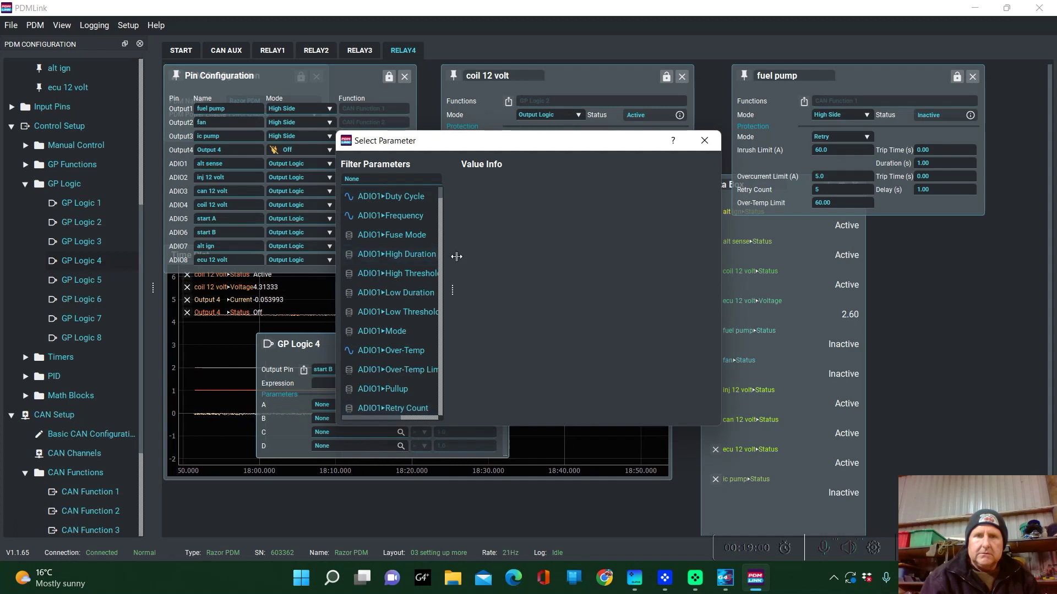
{"action": "left_click_drag", "start_coordinate": [497, 252], "coordinate": [532, 252]}
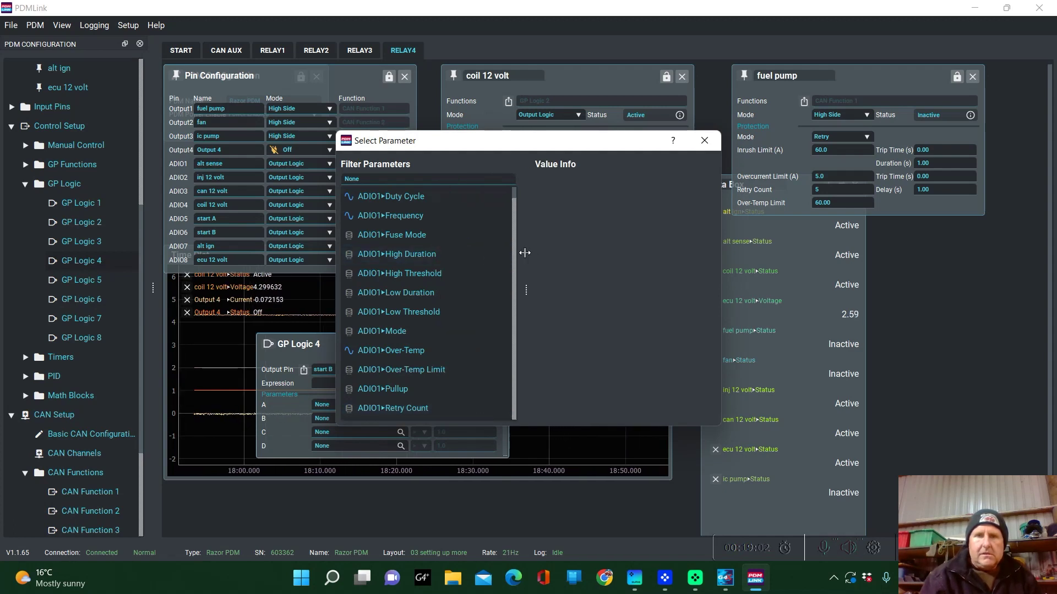
{"action": "scroll", "coordinate": [513, 214], "scroll_direction": "down", "scroll_amount": 15}
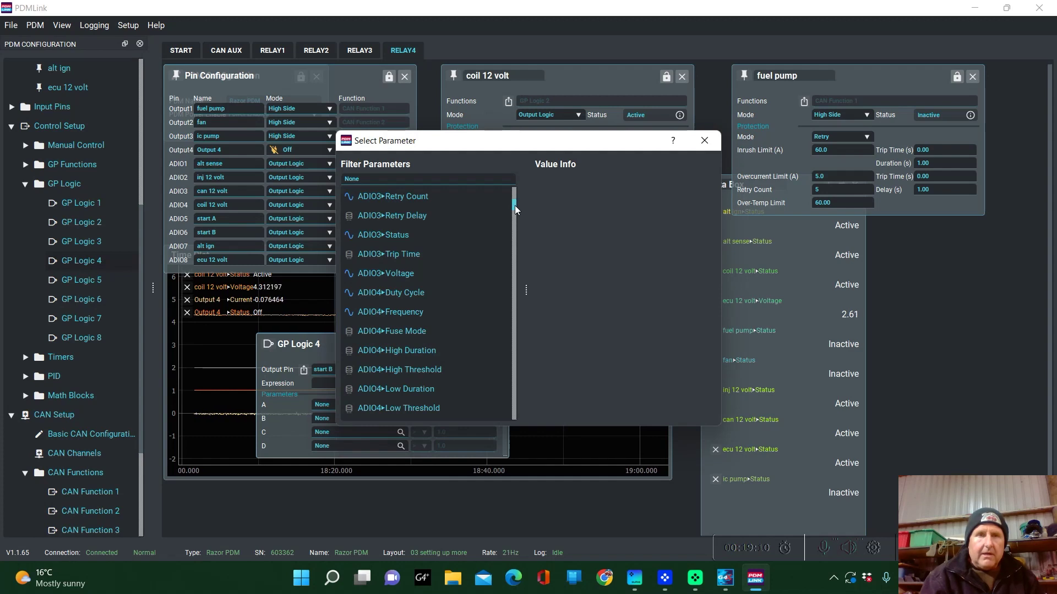
{"action": "left_click_drag", "start_coordinate": [514, 206], "coordinate": [519, 229]}
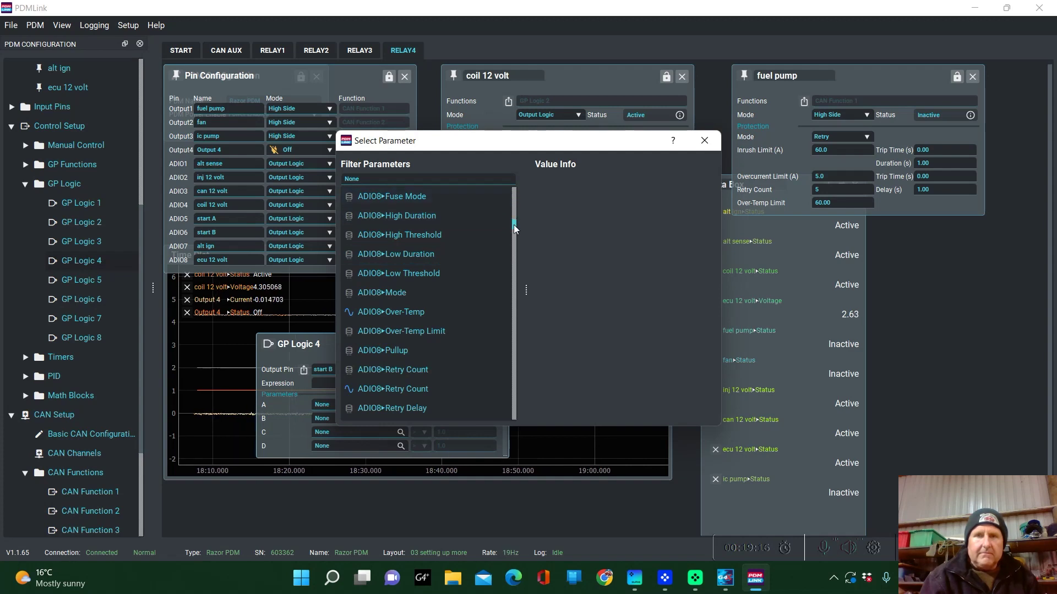
{"action": "left_click_drag", "start_coordinate": [513, 224], "coordinate": [515, 216]}
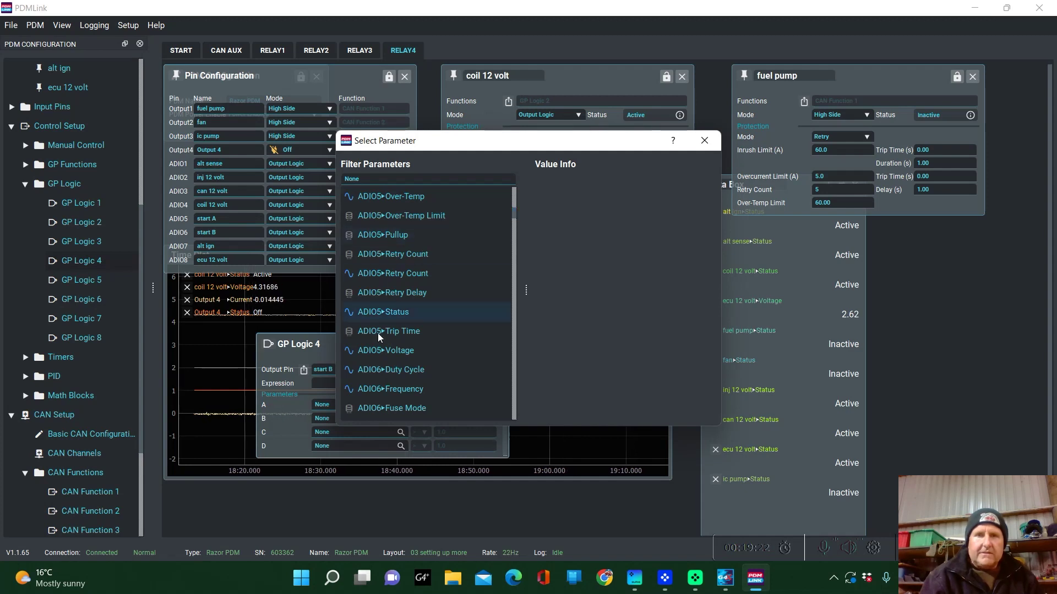
{"action": "left_click", "coordinate": [409, 312]}
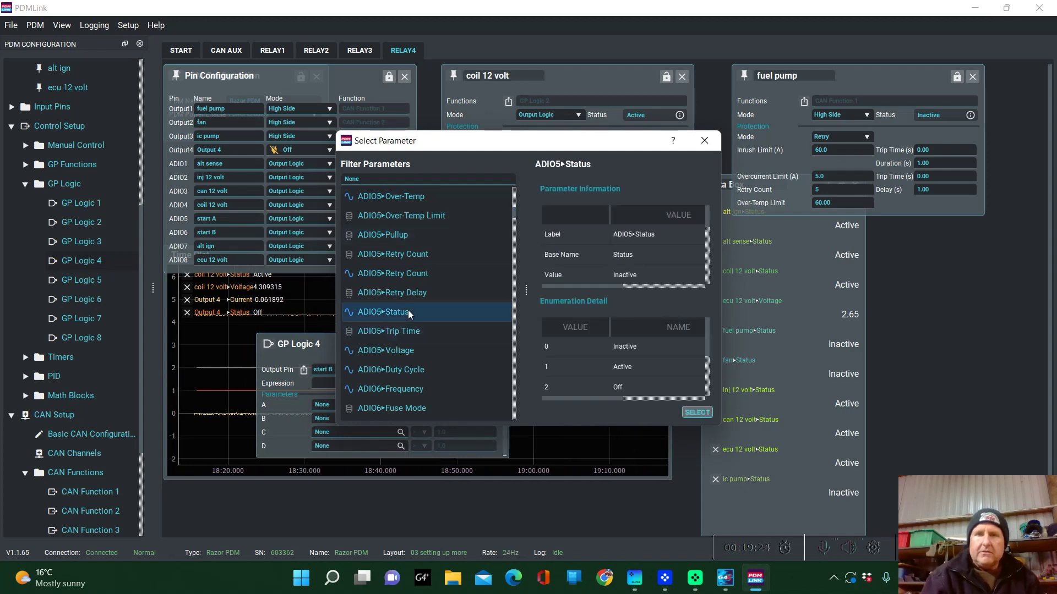
{"action": "left_click", "coordinate": [696, 414]}
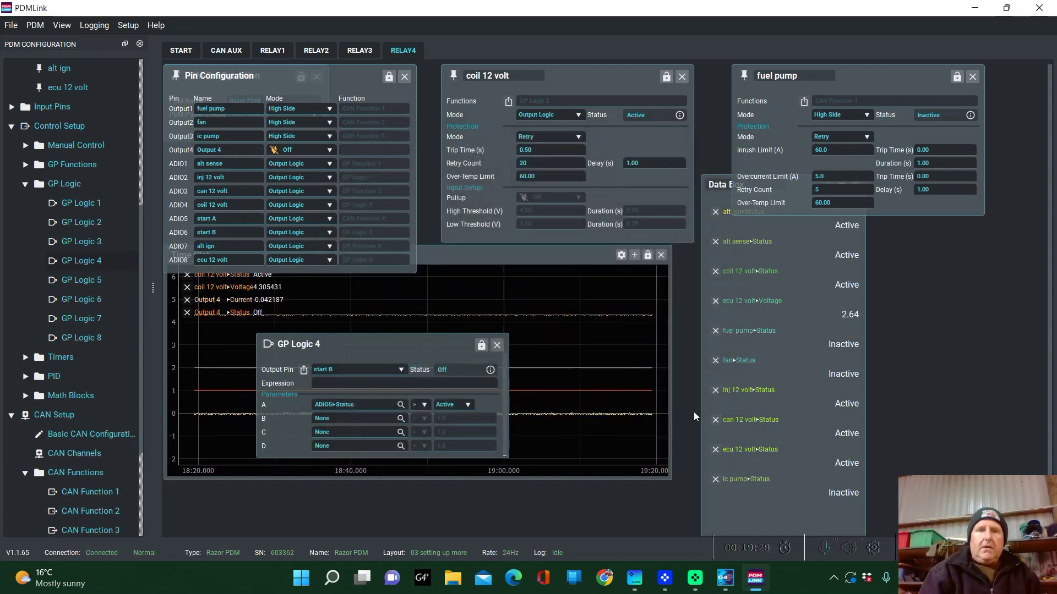
Step: Set input A's comparison to = (Active) and the logic expression to 'a'
{"action": "left_click", "coordinate": [423, 405]}
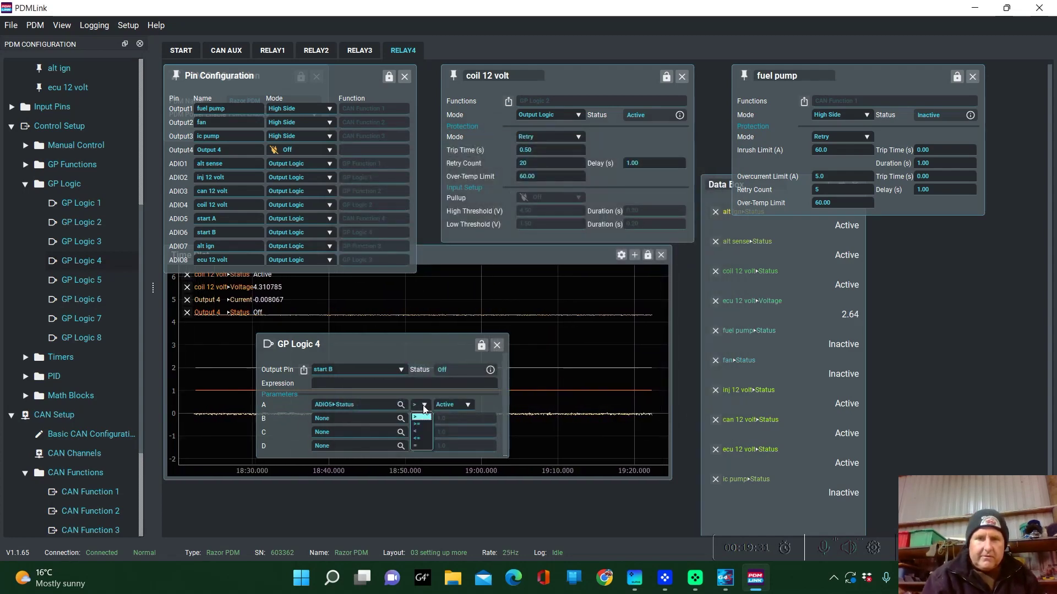
{"action": "left_click", "coordinate": [415, 443]}
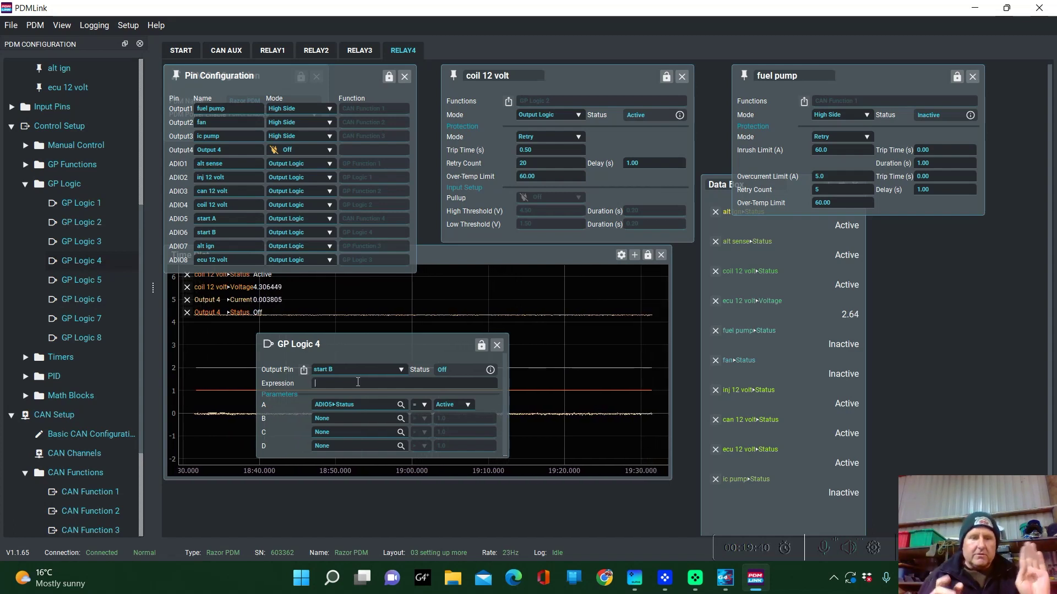
{"action": "left_click", "coordinate": [357, 381]}
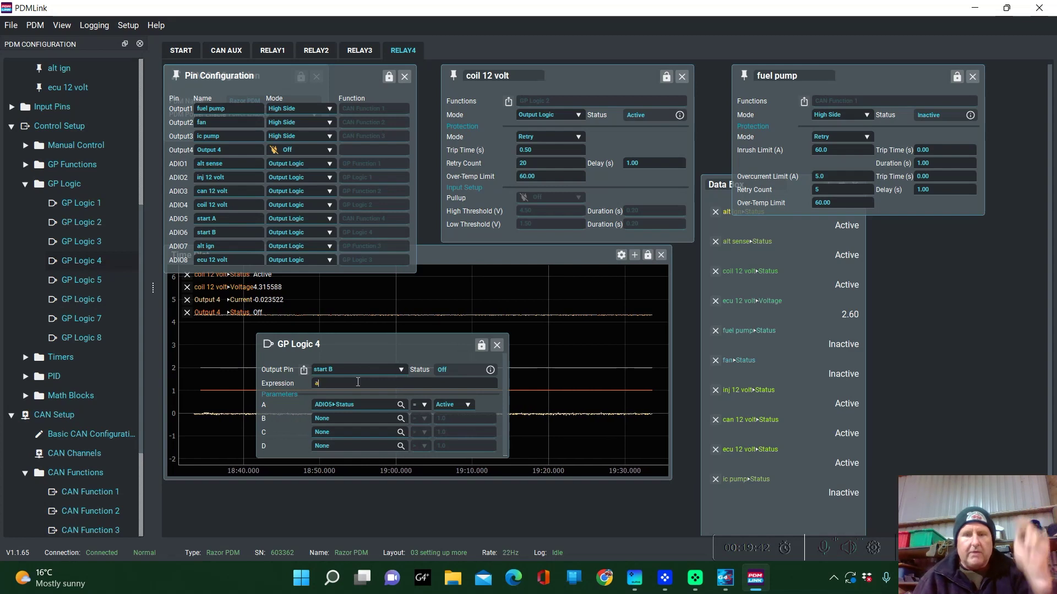
{"action": "type", "text": "a"}
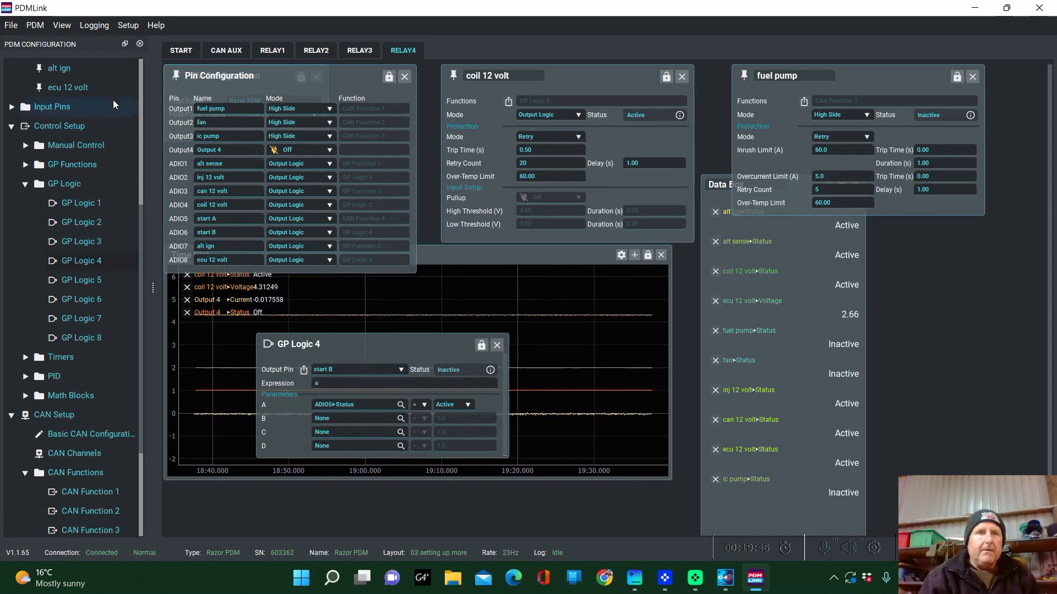
Step: Store the settings to the PDM and return to the CAN AUX layout
{"action": "left_click", "coordinate": [36, 26]}
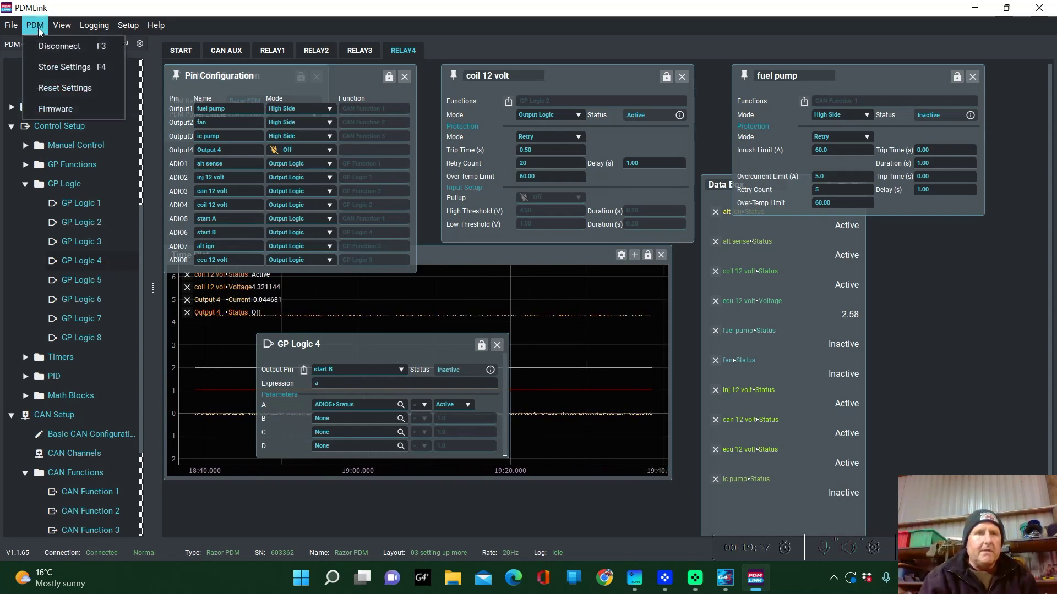
{"action": "left_click", "coordinate": [50, 68]}
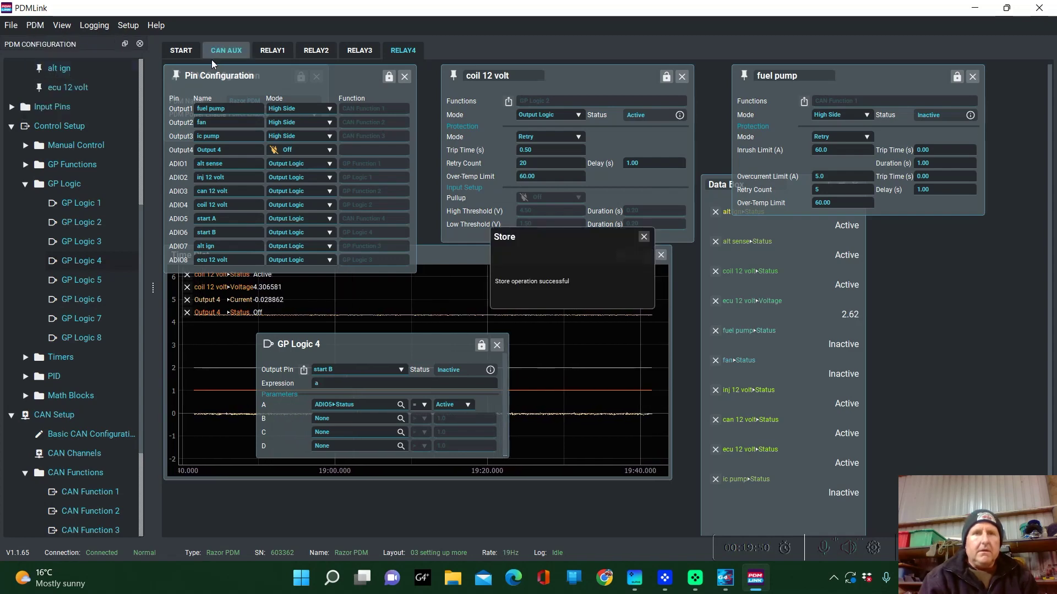
{"action": "left_click", "coordinate": [224, 52]}
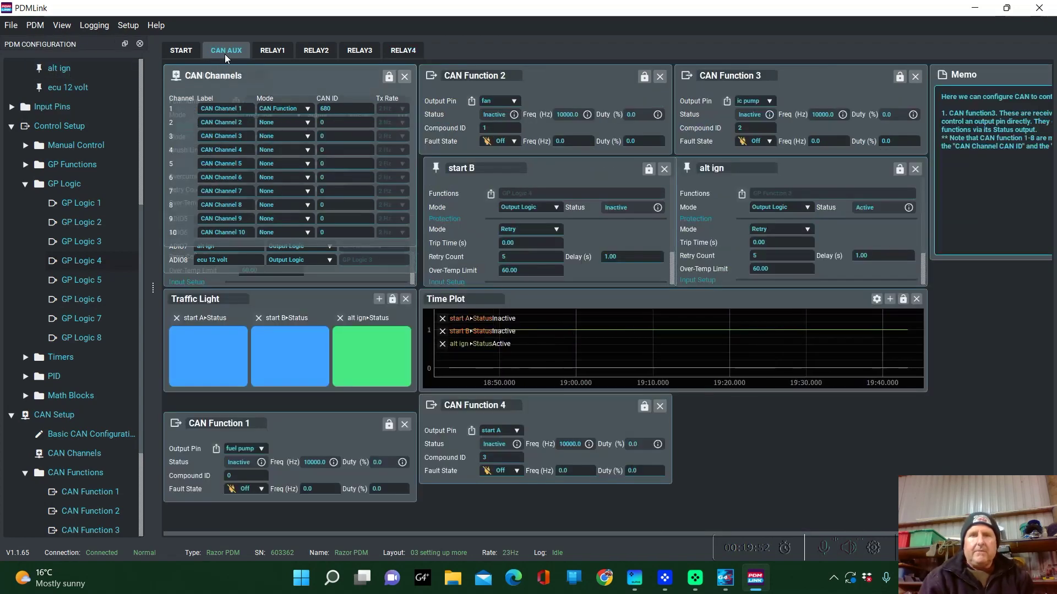